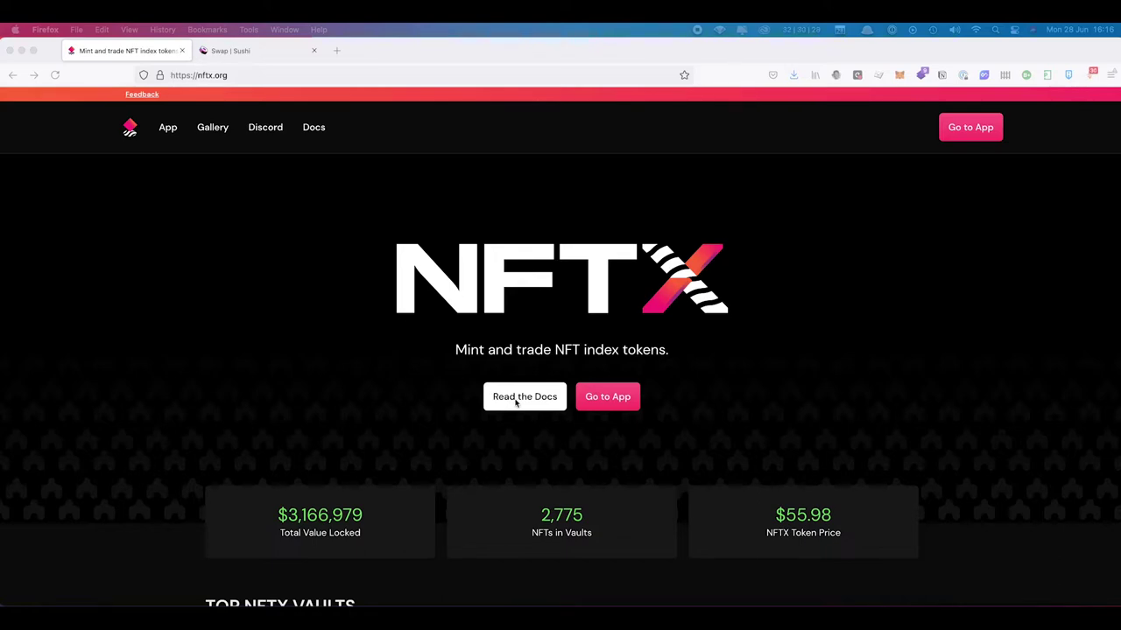
Step: Open the NFTX documentation from the homepage in a new tab and switch to it
click(408, 408)
right_click(516, 398)
click(370, 242)
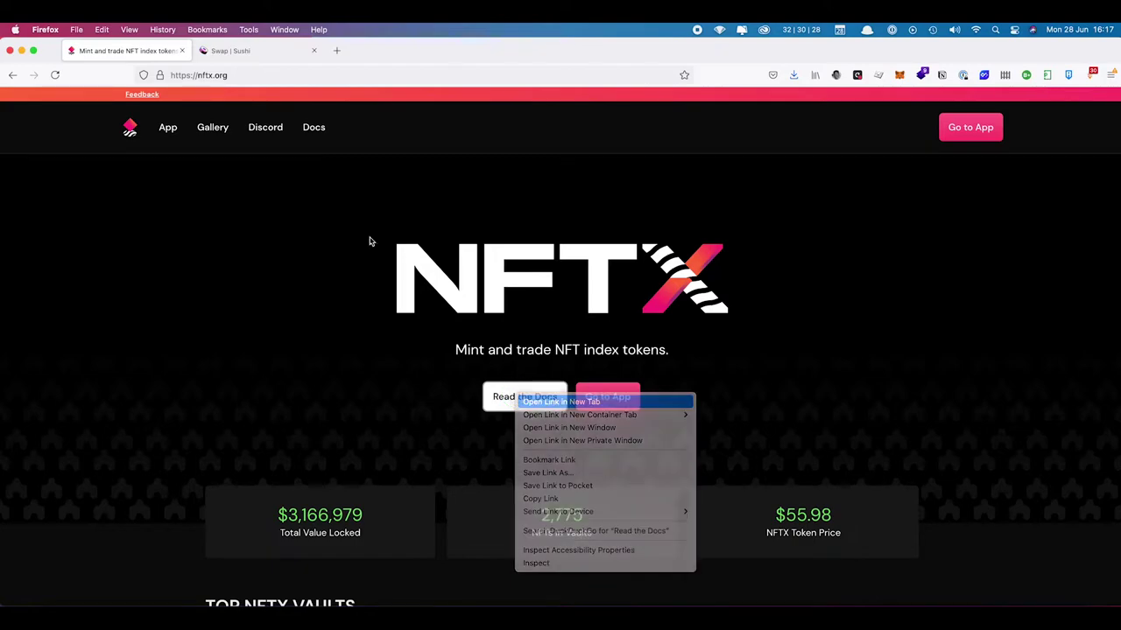
click(234, 49)
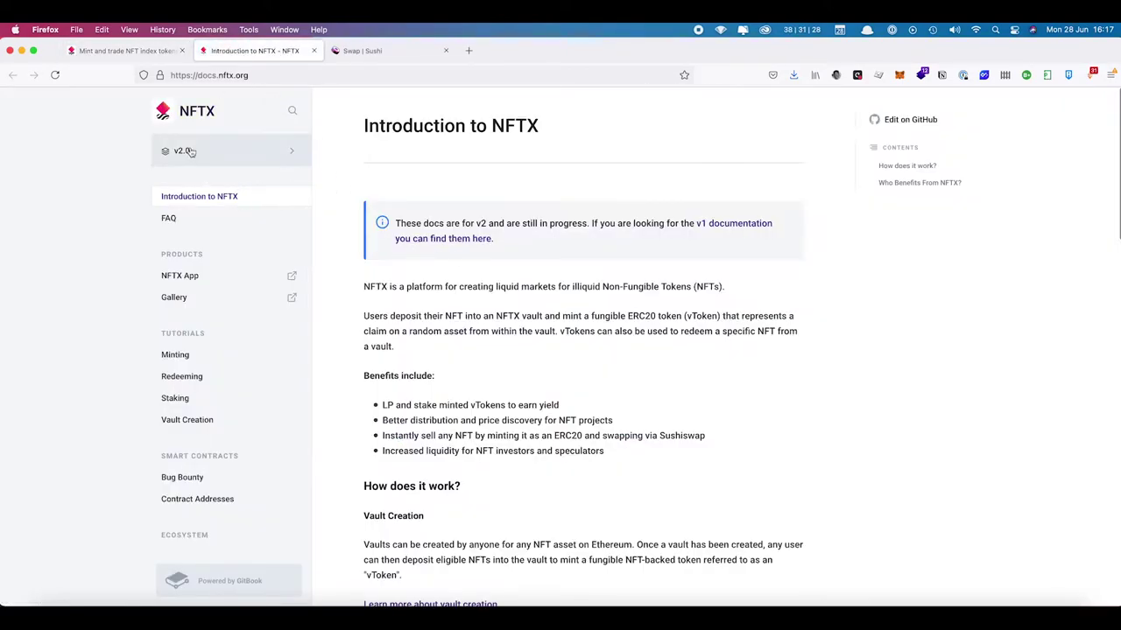
Step: View the v1.0 version of the NFTX documentation and return to v2.0
click(239, 155)
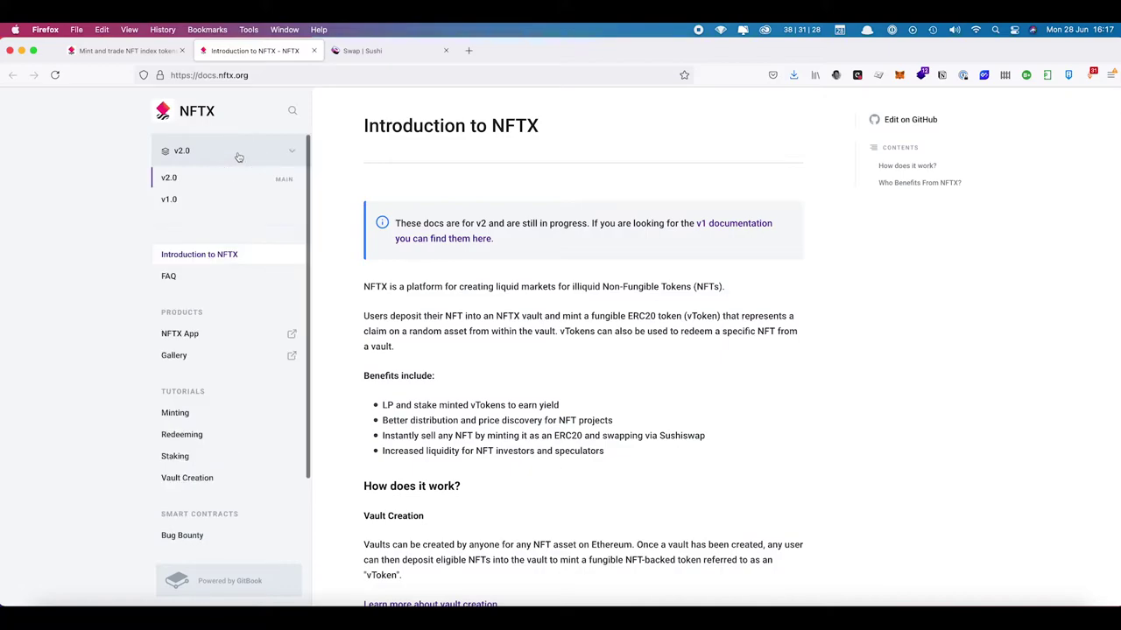
click(175, 204)
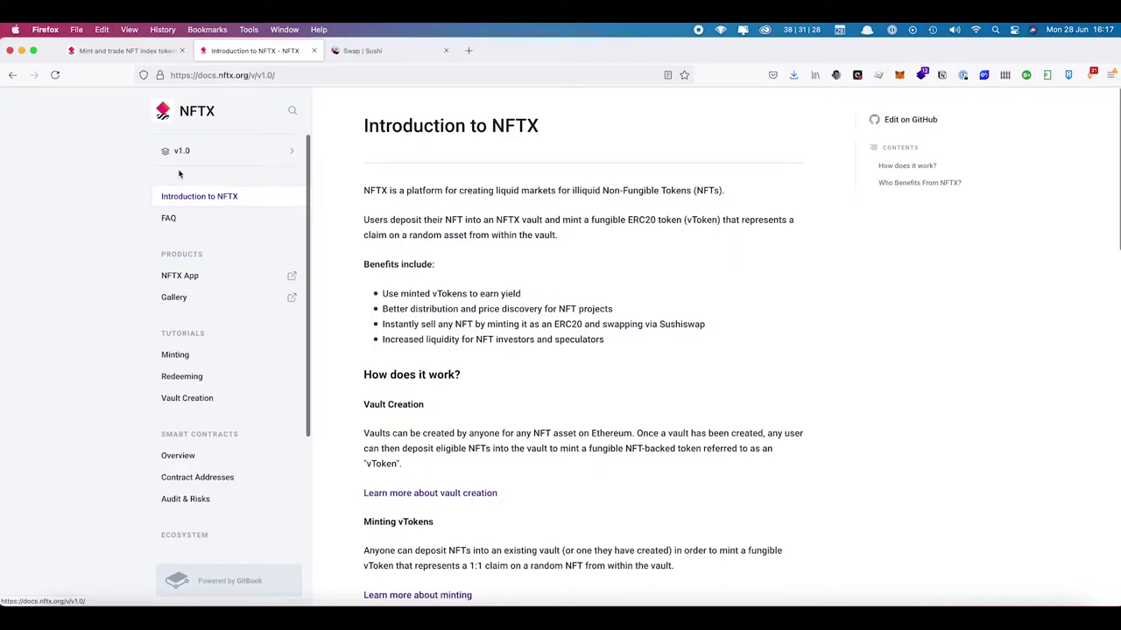
click(207, 149)
click(171, 178)
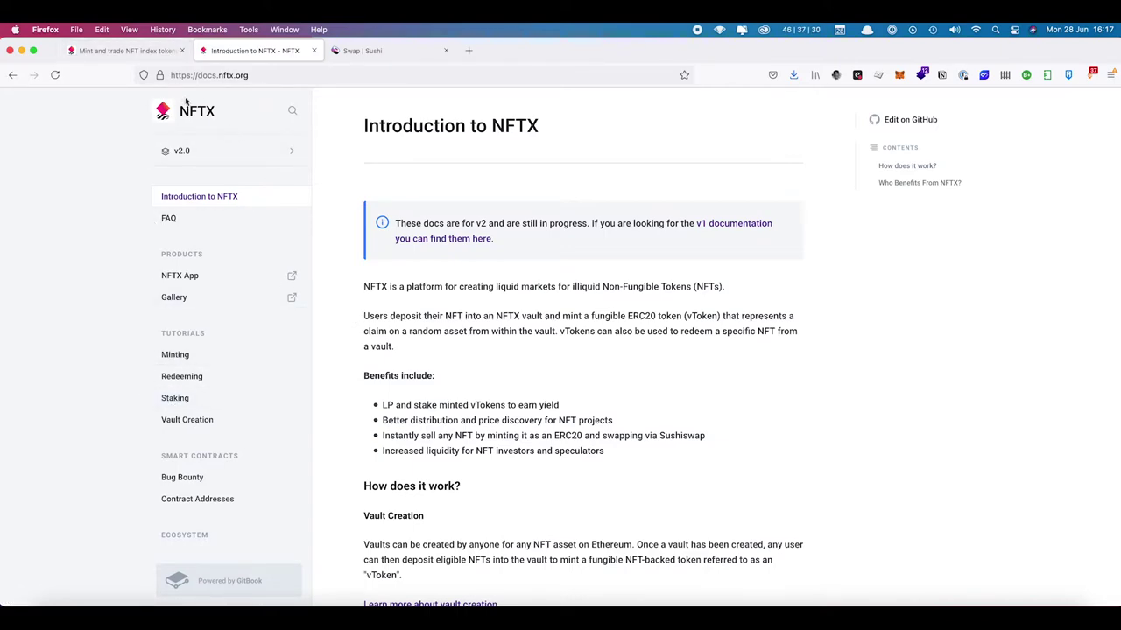
Step: Open the NFTX app from the homepage, look at its Redeem page and return to the Mint page
click(145, 53)
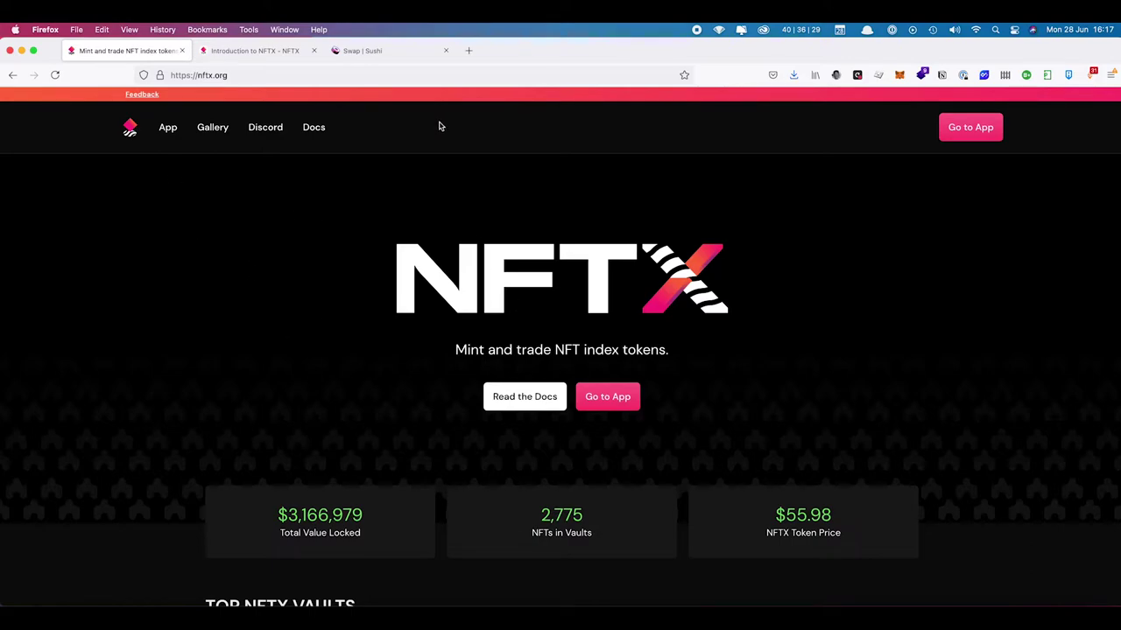
click(362, 50)
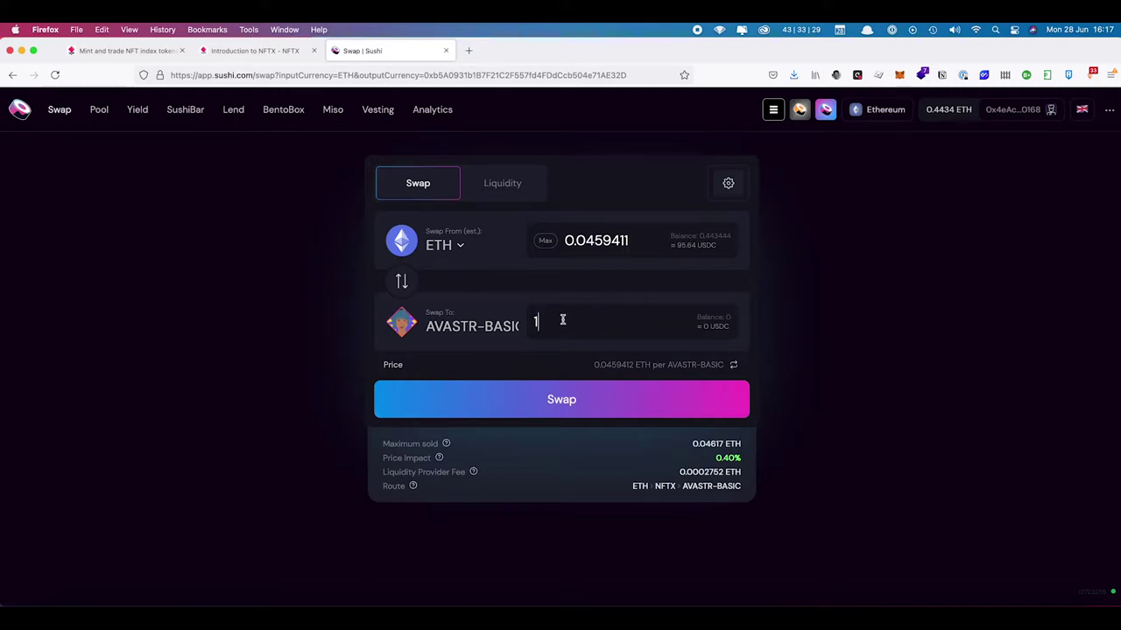
click(115, 51)
click(167, 131)
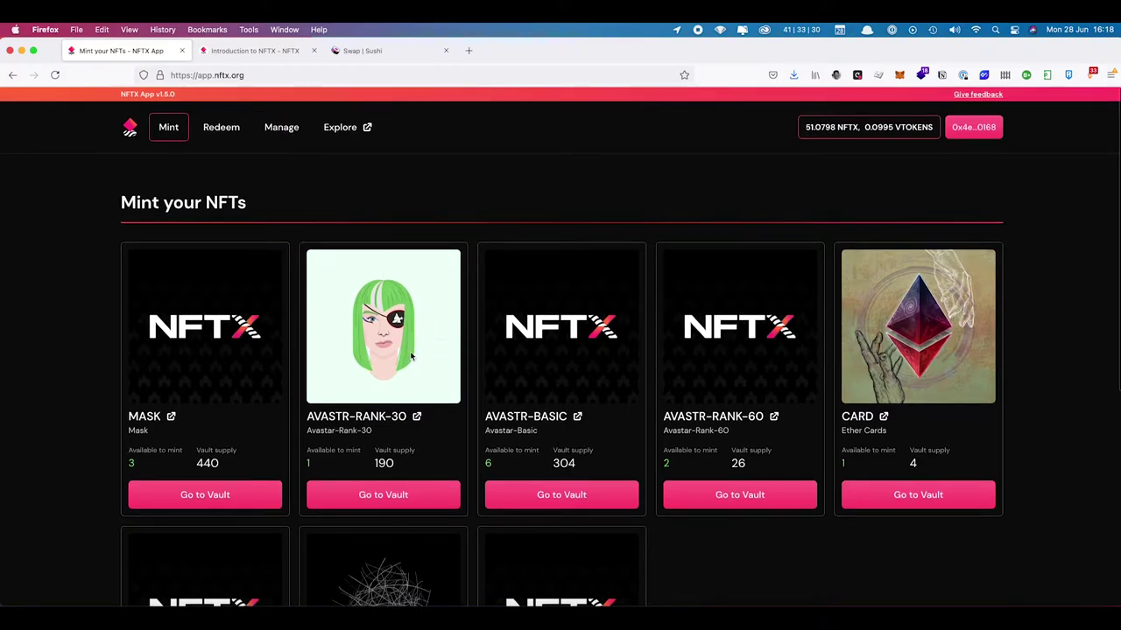
click(221, 129)
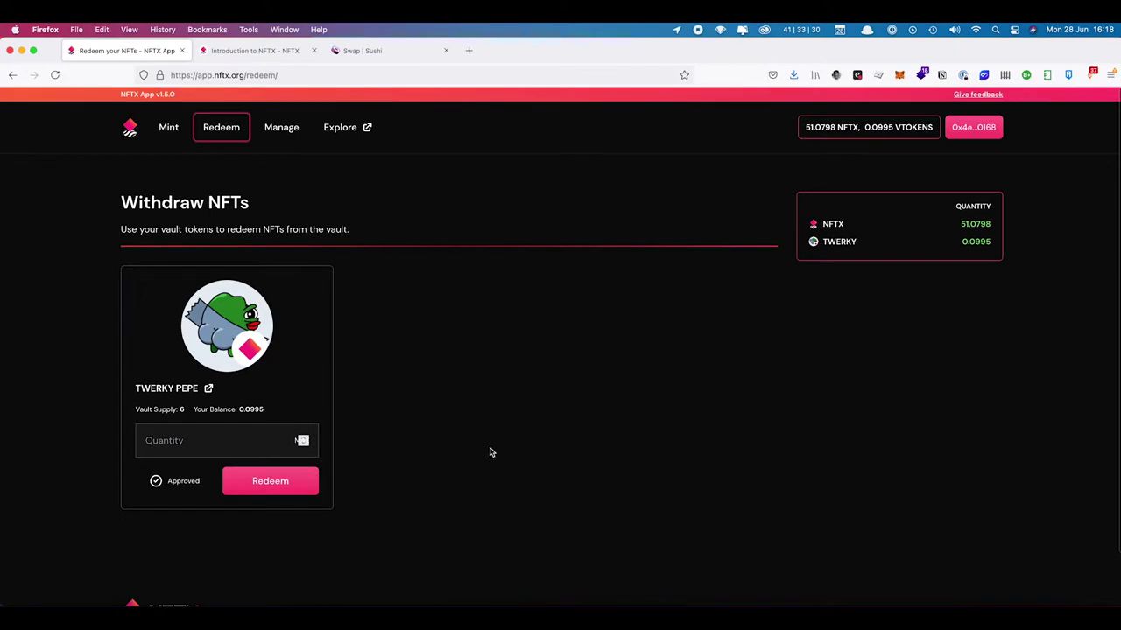
click(162, 126)
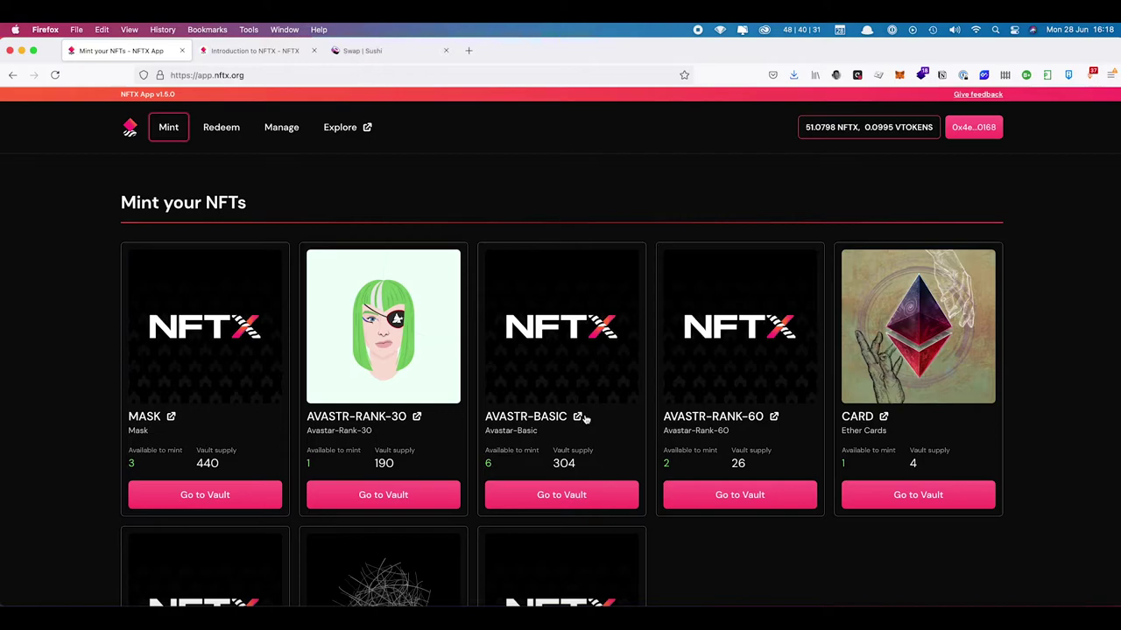
Step: Open the AVASTR-BASIC vault in the NFTX gallery and look over its page
click(577, 418)
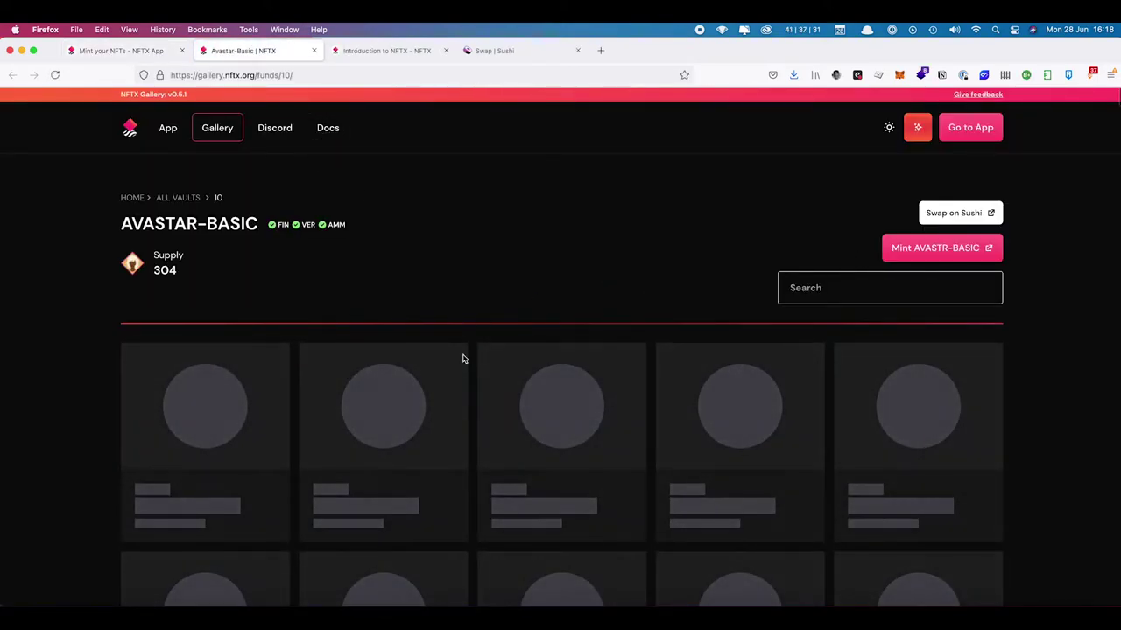
scroll(324, 393, down, 1)
scroll(324, 394, down, 3)
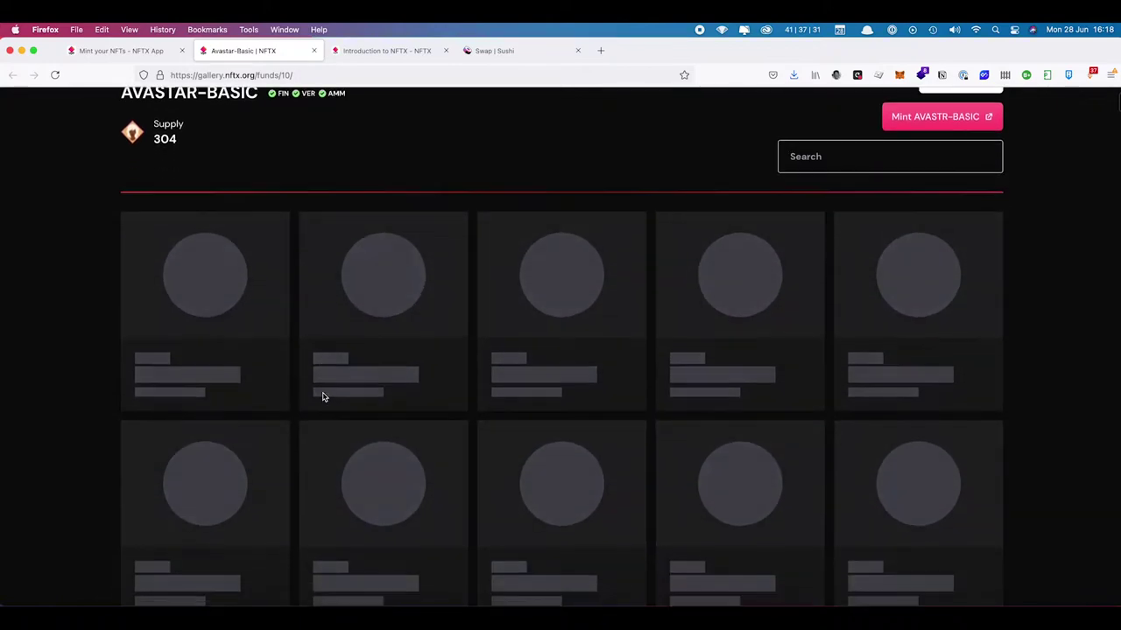
scroll(323, 393, up, 4)
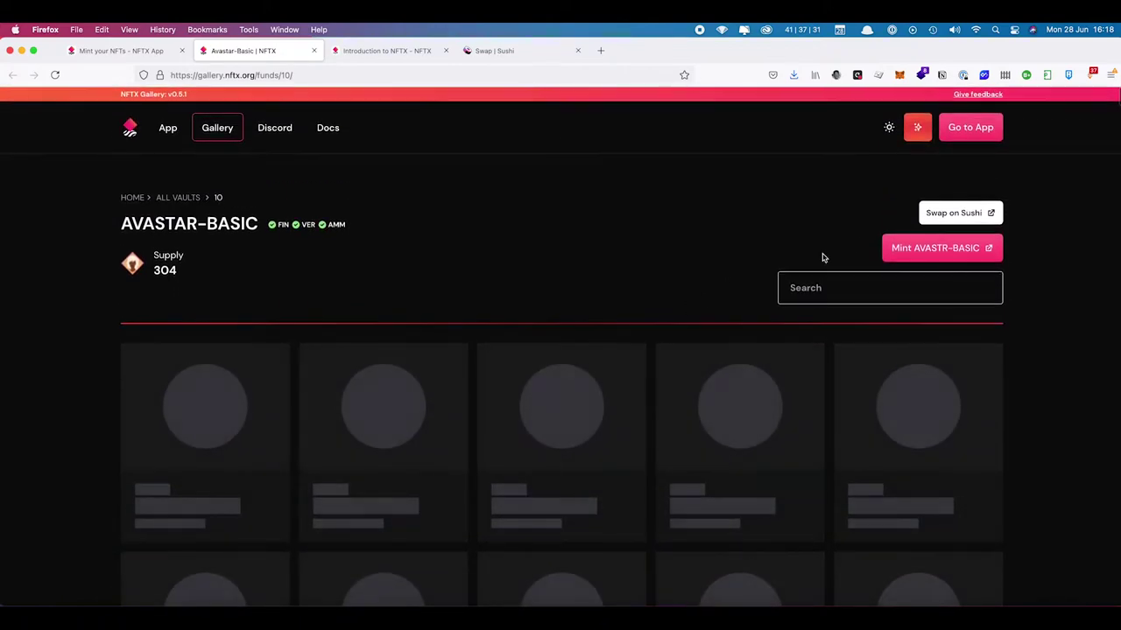
Step: Open the AVASTAR-BASIC vault's Sushi swap page and close the documentation and old swap tabs
click(941, 213)
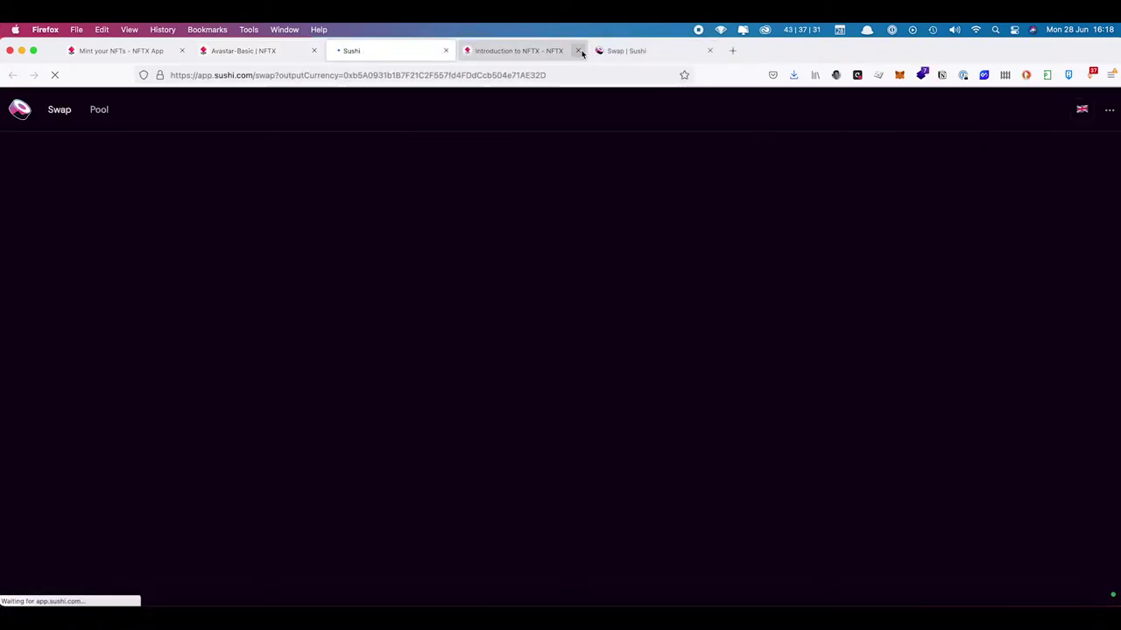
click(577, 50)
click(577, 50)
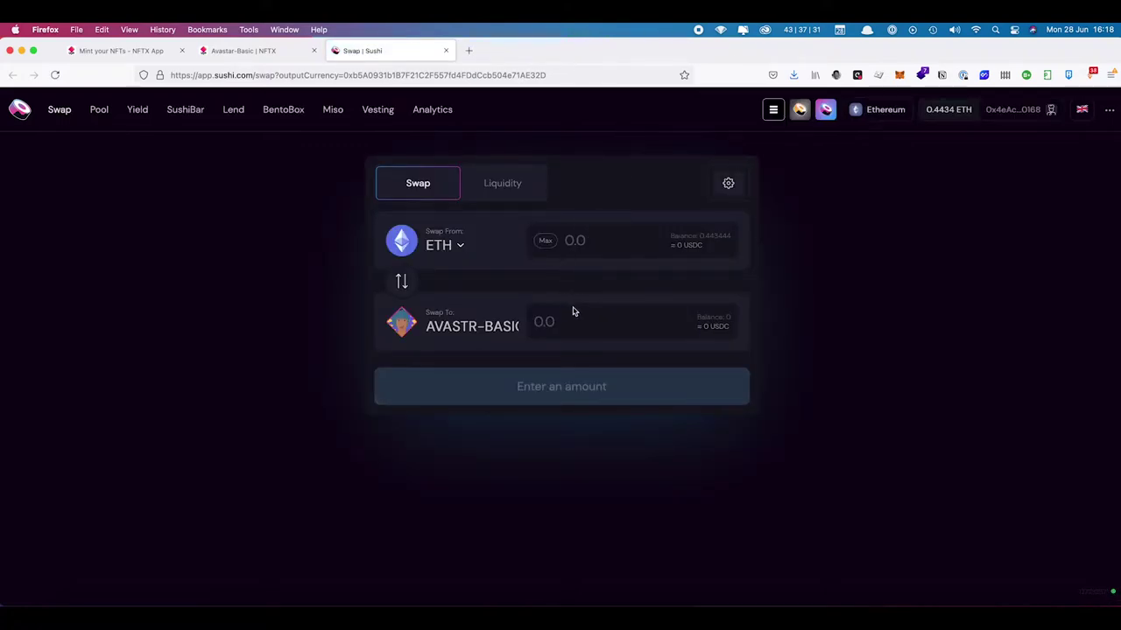
Step: Set the swap to receive 1 AVASTR-BASIC for ETH and confirm it on Sushi
text(1)
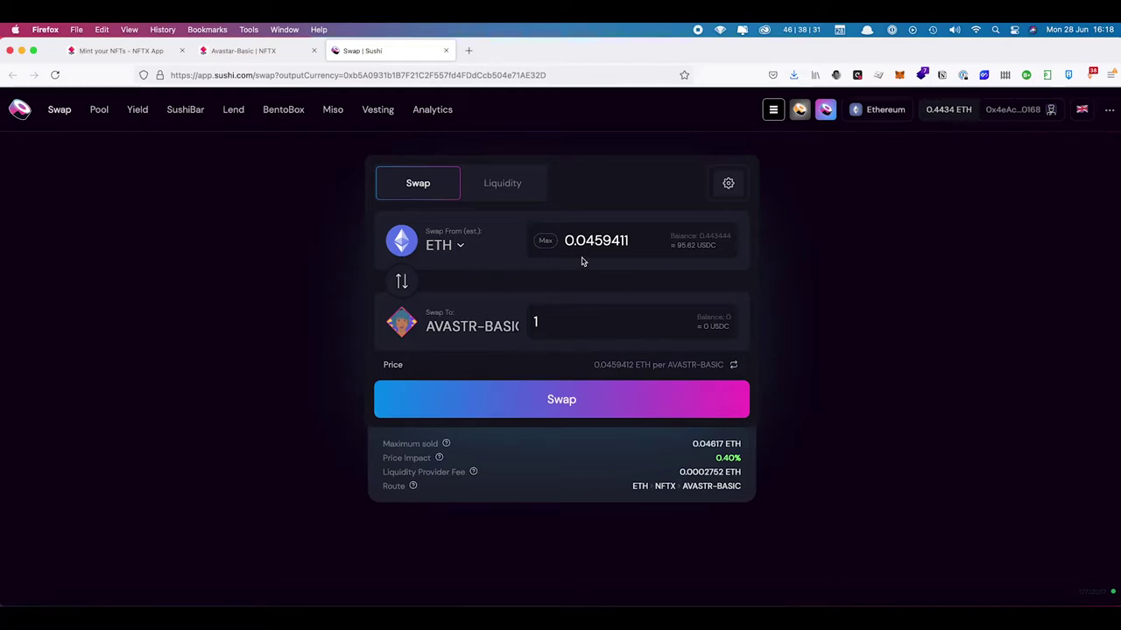
click(578, 404)
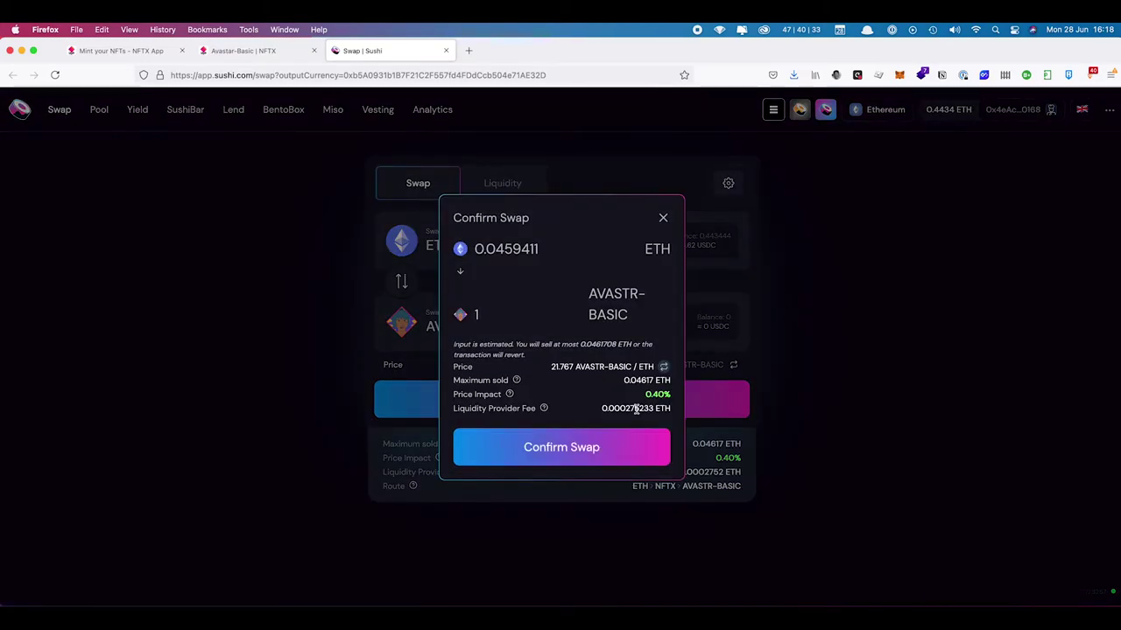
click(565, 449)
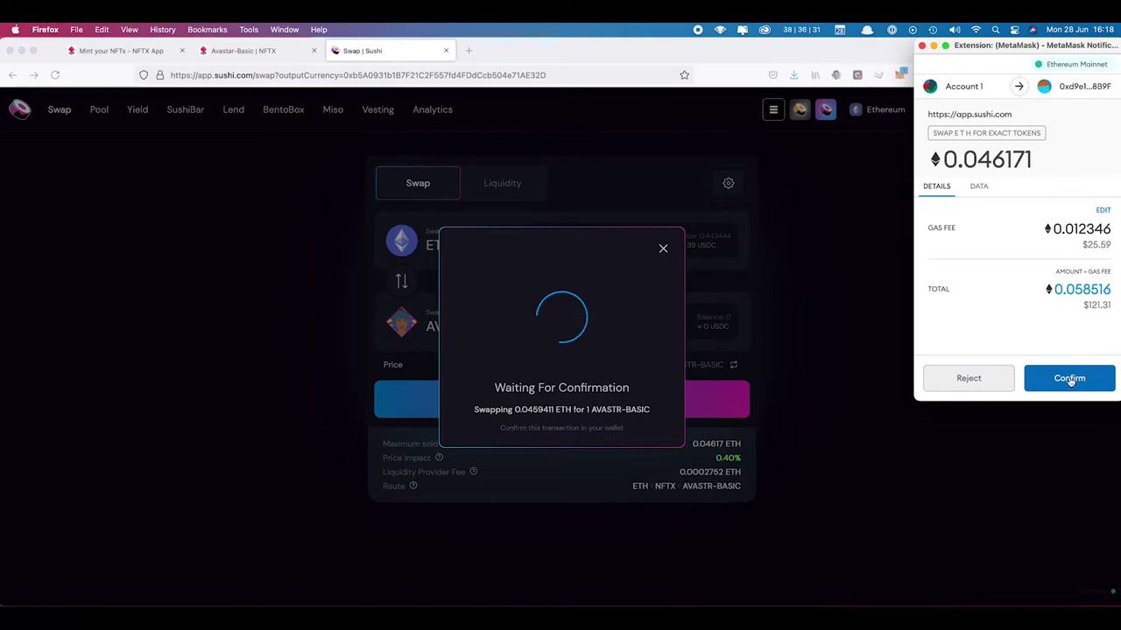
Step: Change the MetaMask gas fee to the Fast option, approve the transaction and dismiss the submission notice
click(1103, 210)
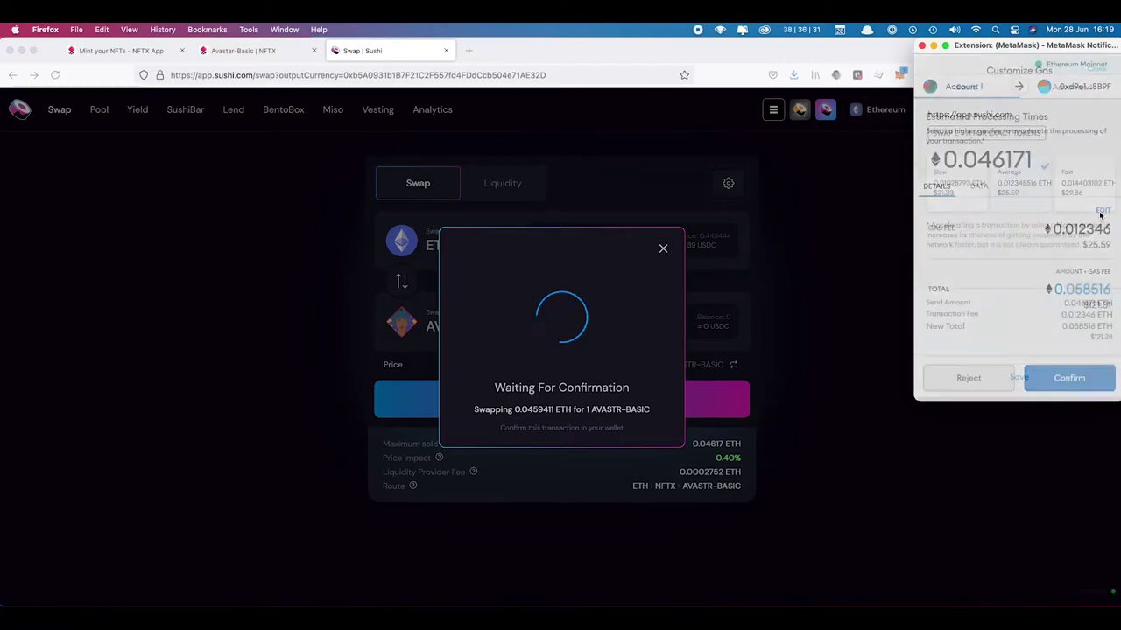
click(1026, 386)
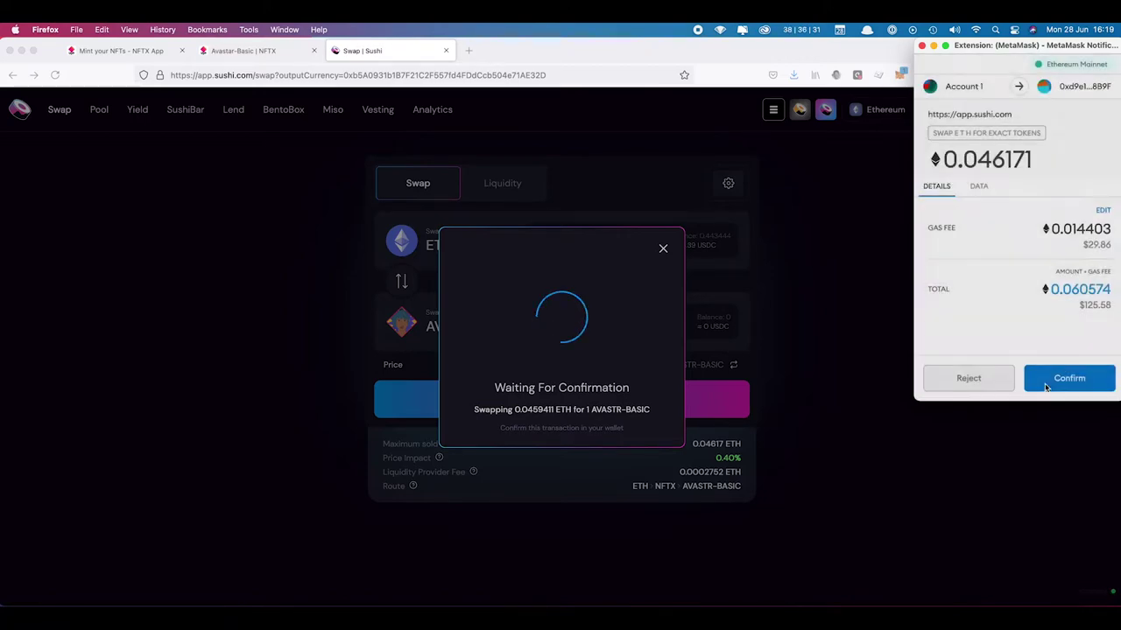
click(1059, 382)
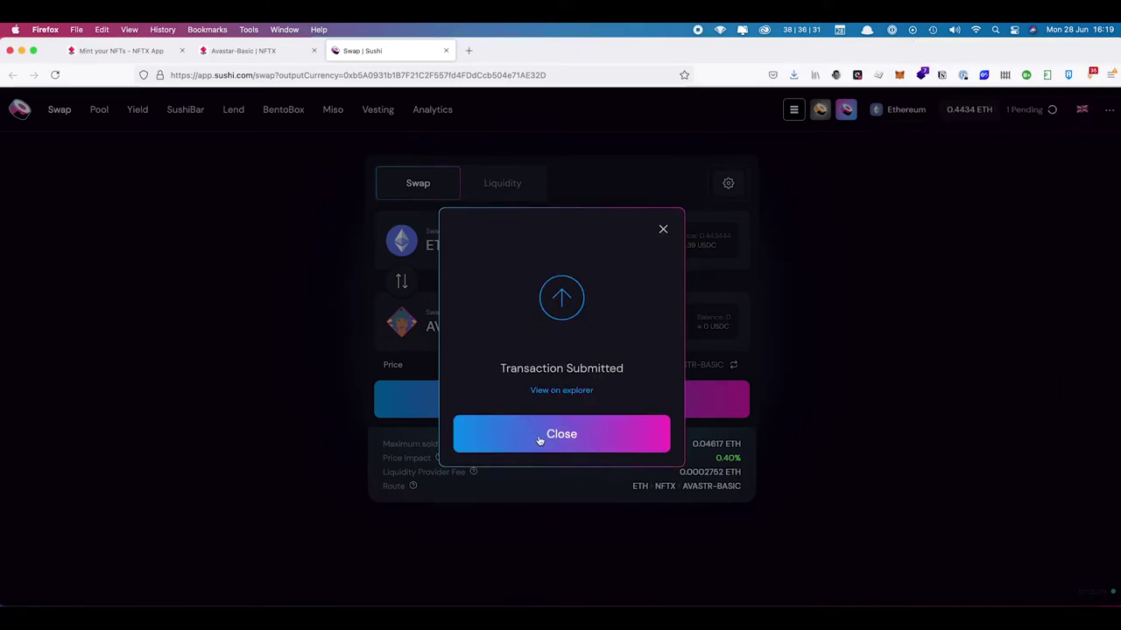
click(545, 435)
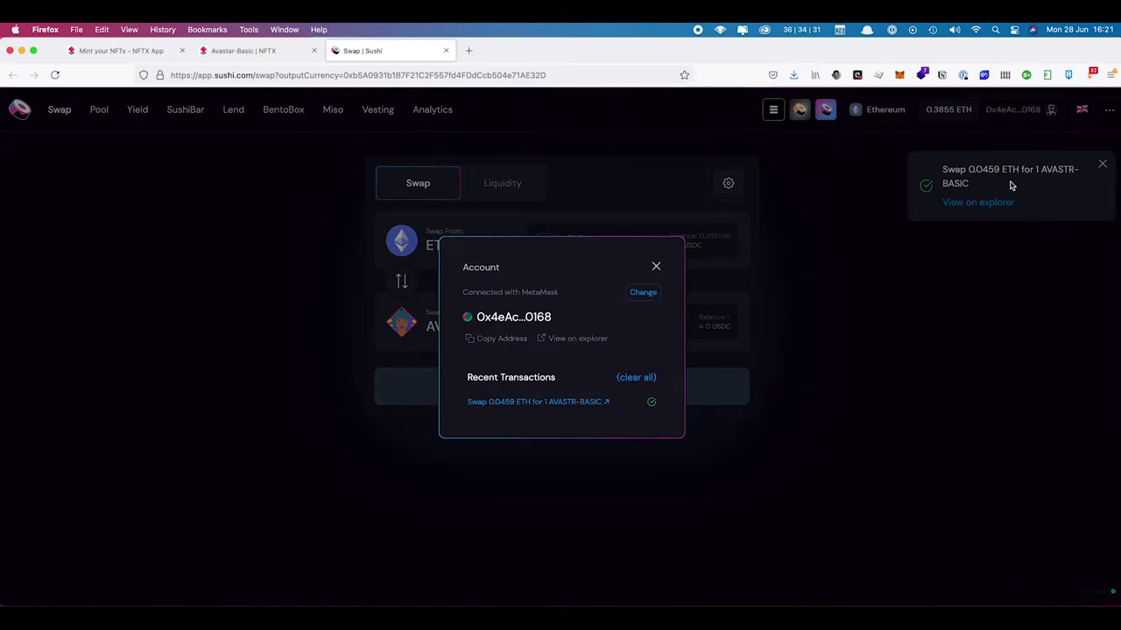
Step: Close the Sushi account dialog, reload the NFTX app and go to its Redeem page
click(655, 266)
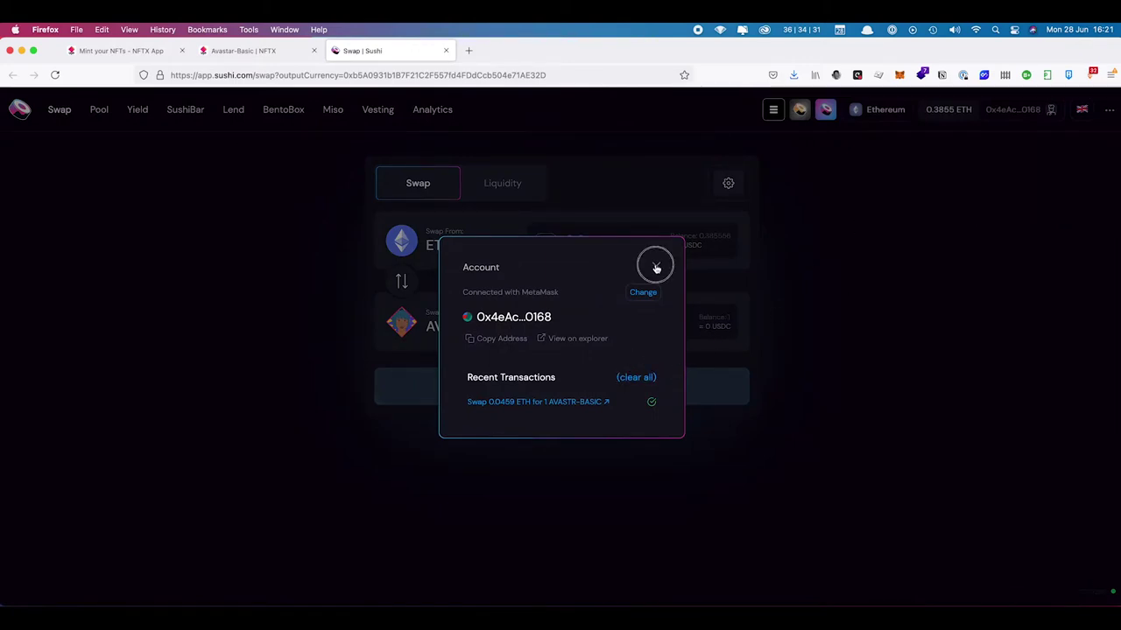
click(119, 51)
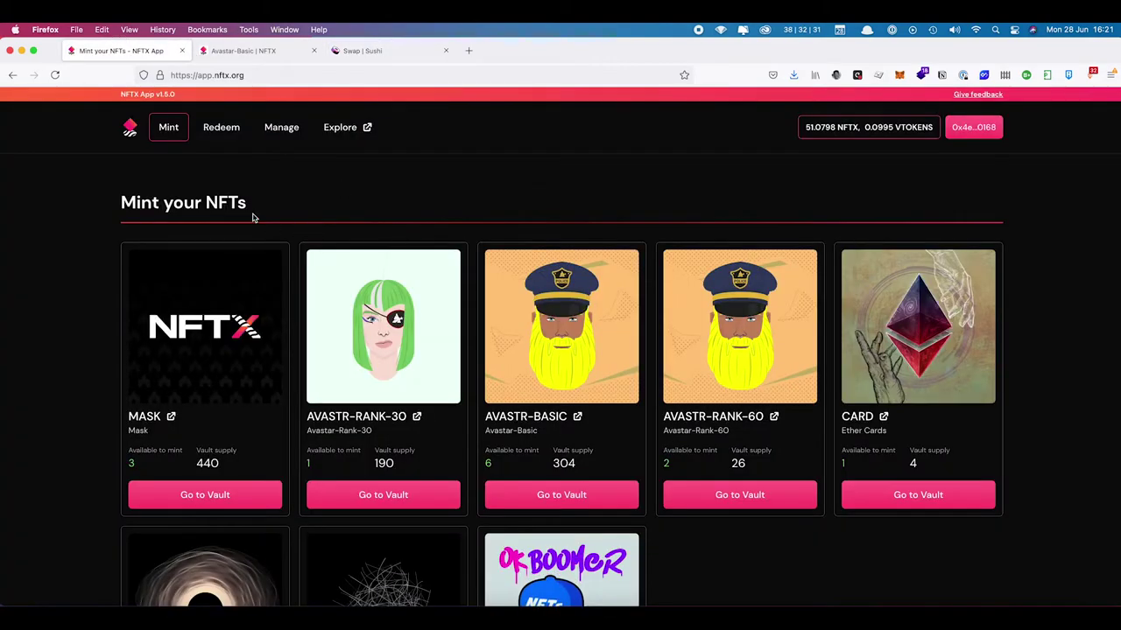
key(super+r)
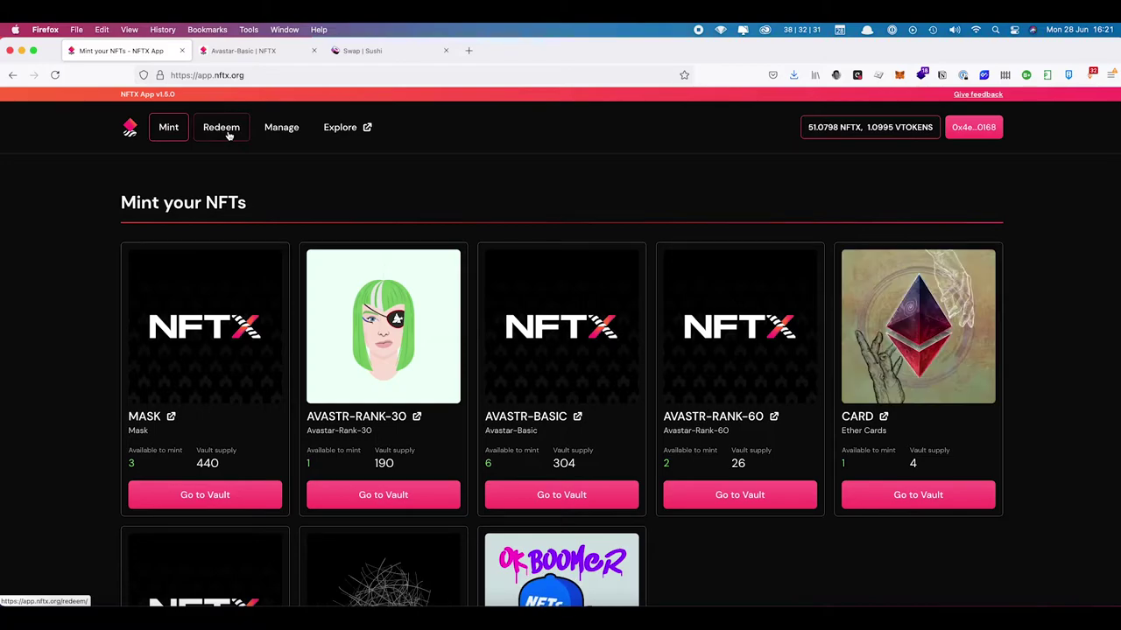
click(228, 135)
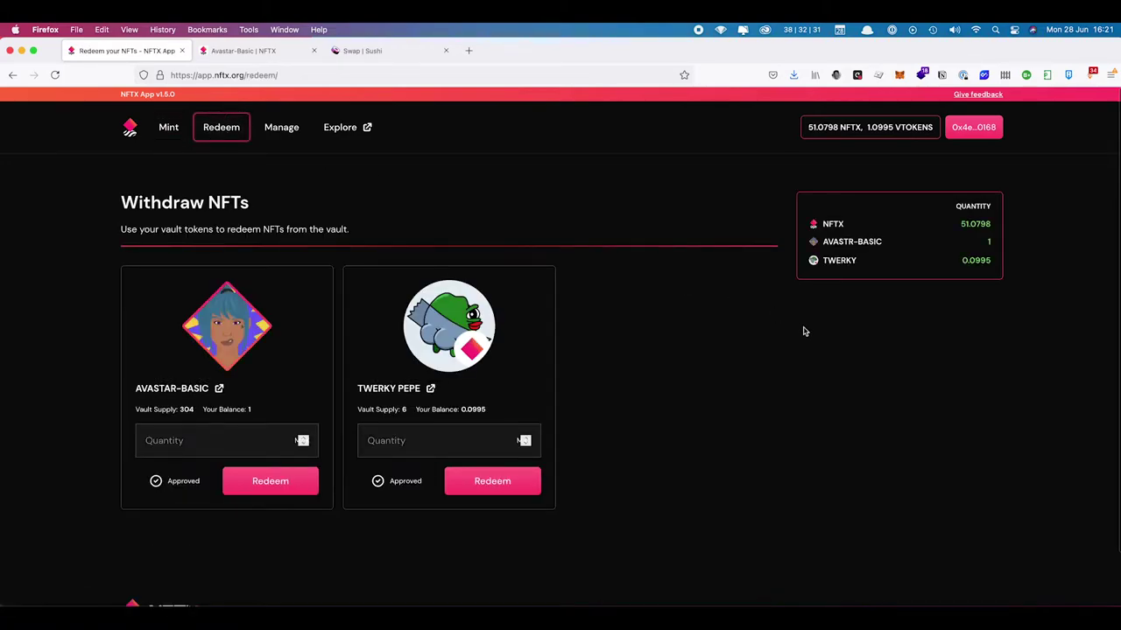
Step: Enter a redeem quantity of 1 for the AVASTAR-BASIC vault
click(200, 440)
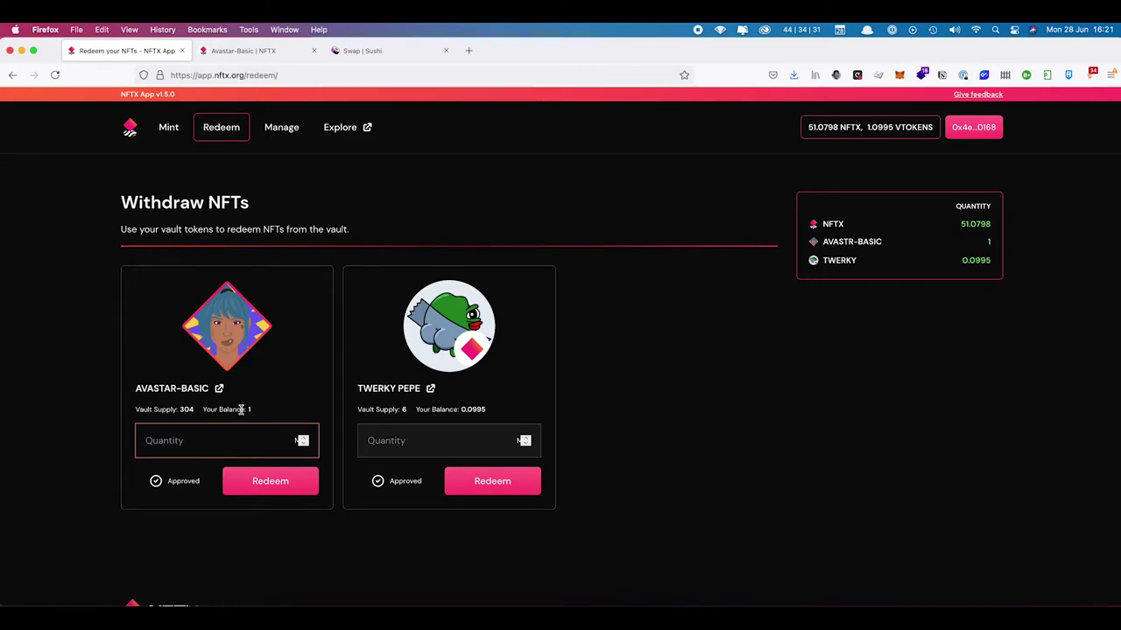
click(659, 401)
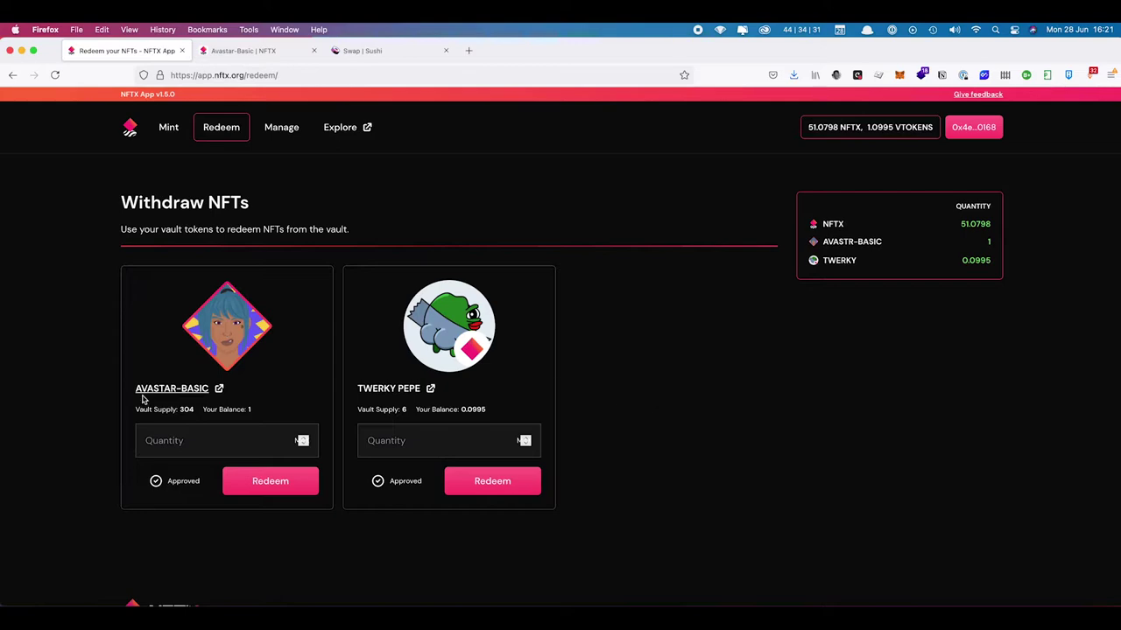
click(205, 443)
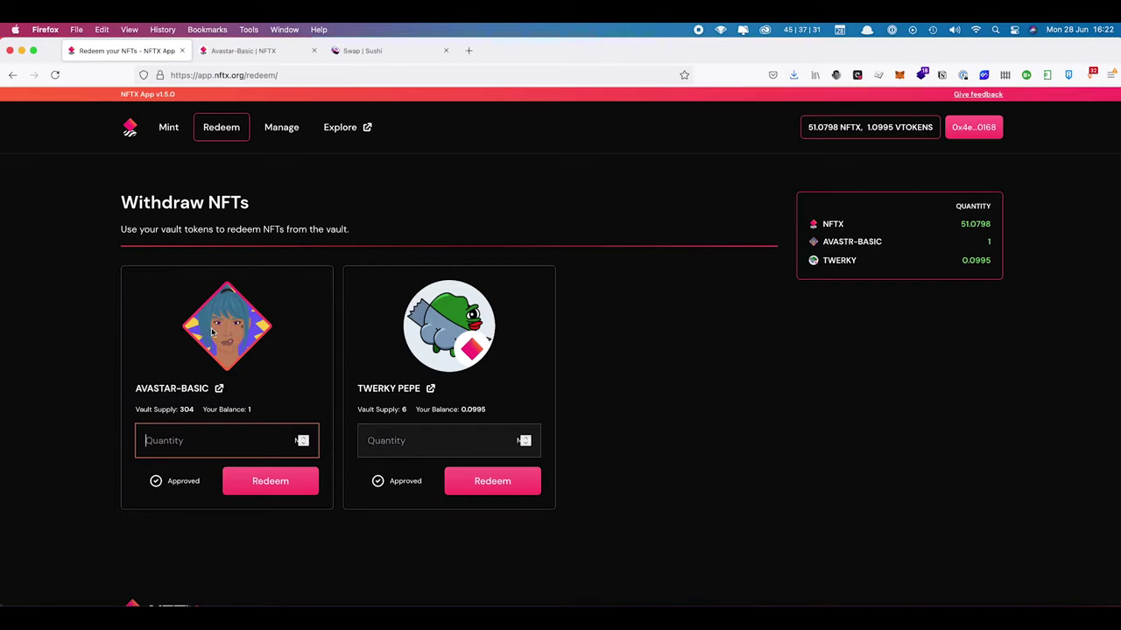
text(1)
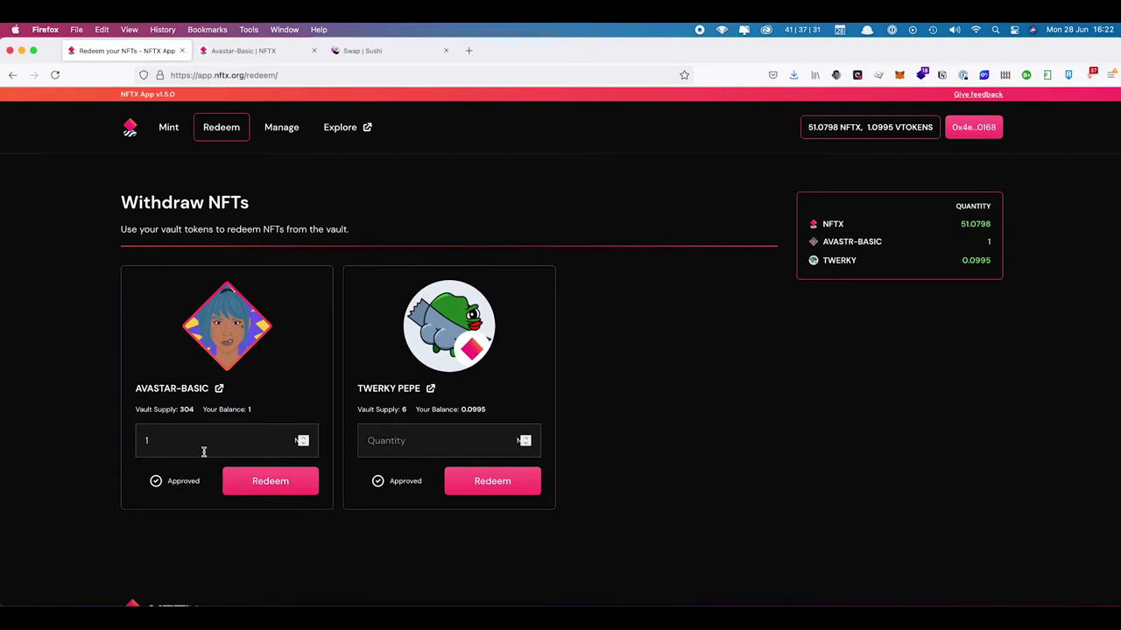
Step: Try a redeem quantity of 10 for AVASTAR-BASIC and reset the quantity to 1
click(148, 441)
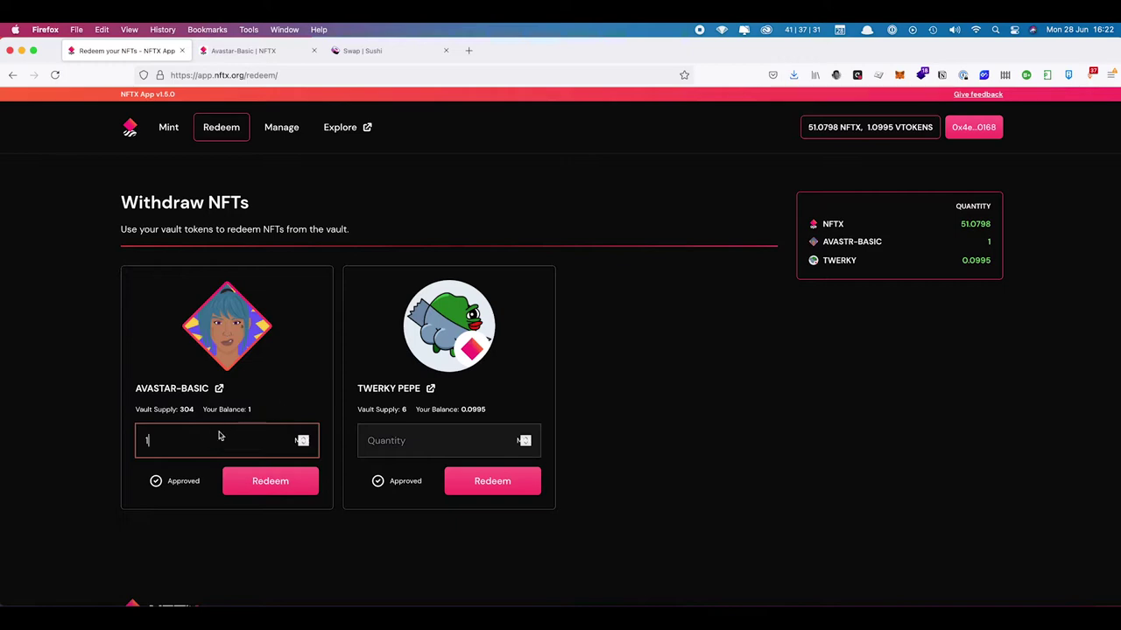
double_click(172, 441)
text(10)
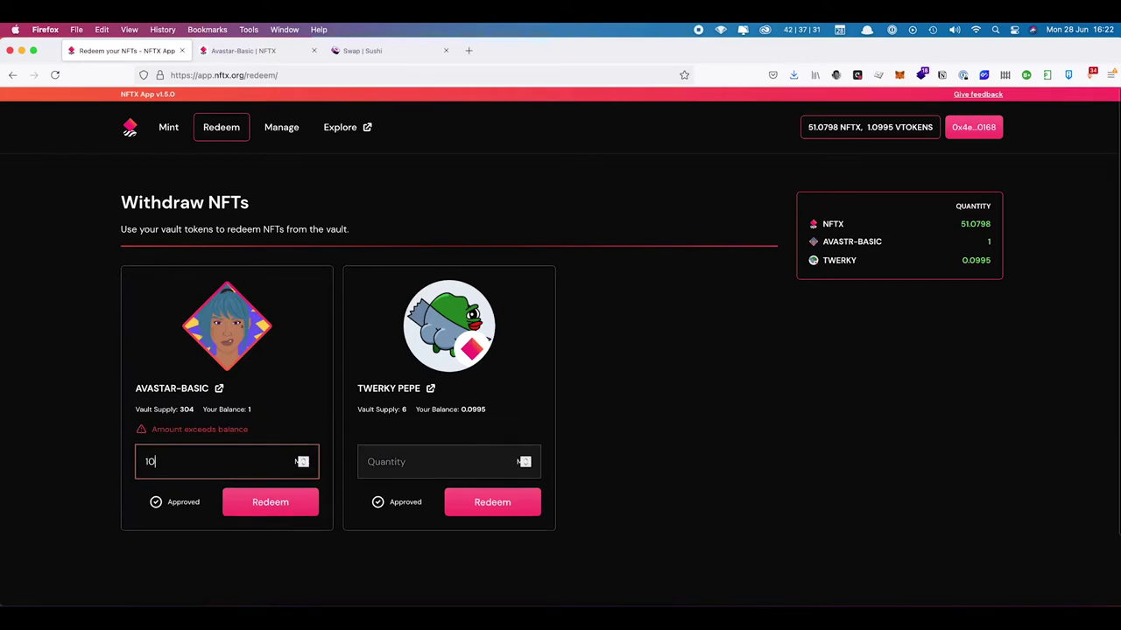
triple_click(217, 428)
click(199, 462)
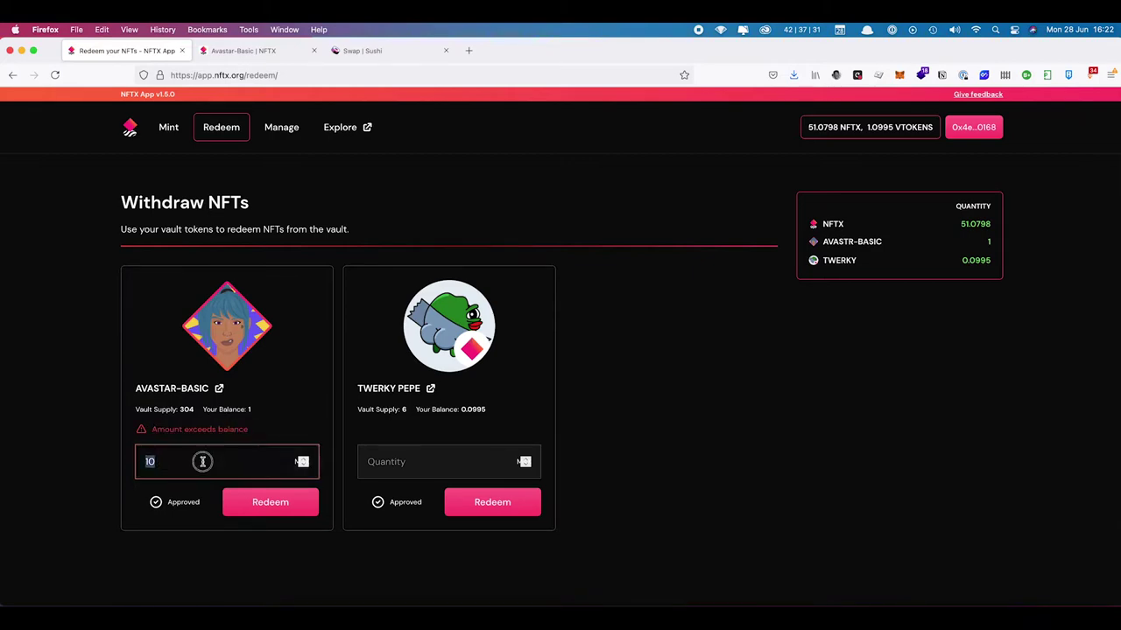
key(BackSpace)
key(BackSpace)
text(1)
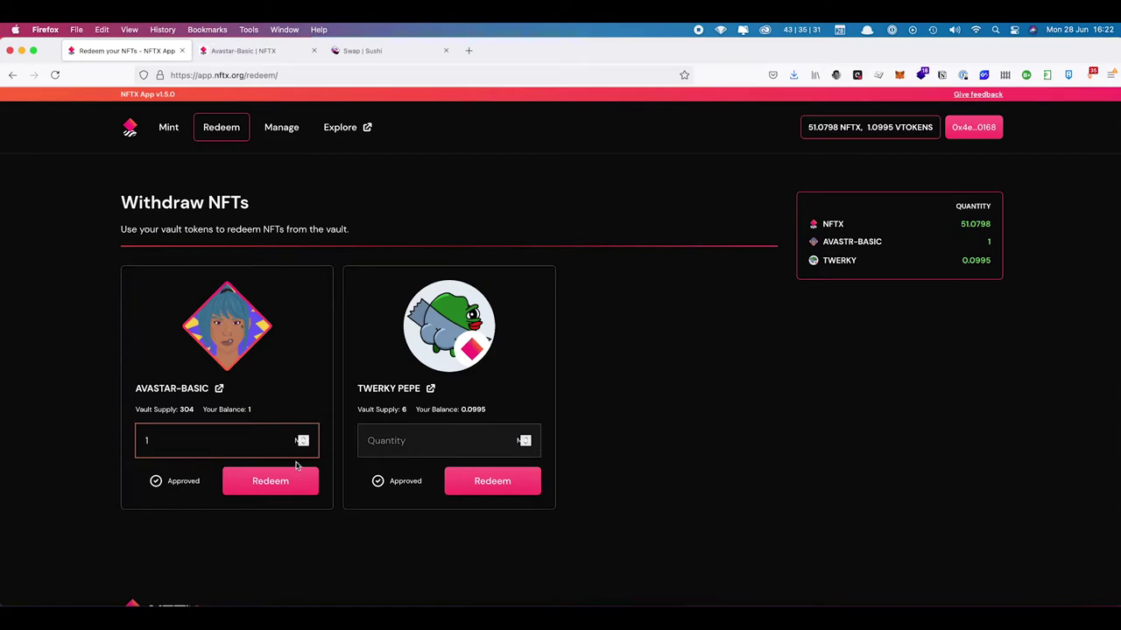
click(446, 435)
click(481, 408)
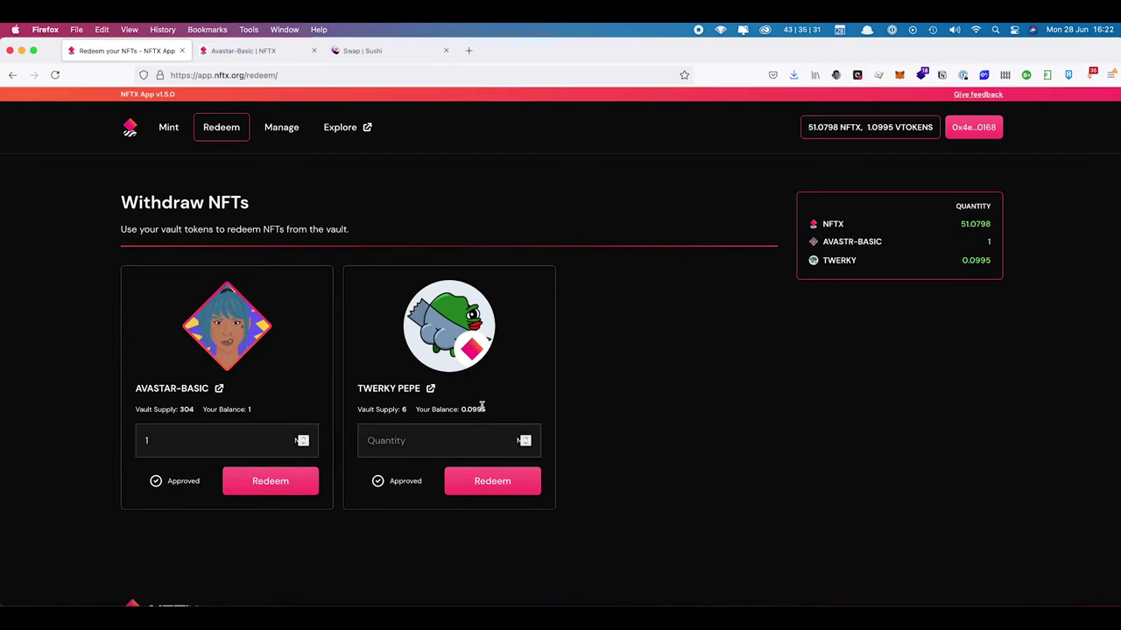
Step: Try redeem quantities of 0 and 1 for the TWERKY PEPE vault and clear the quantity
click(447, 442)
click(523, 444)
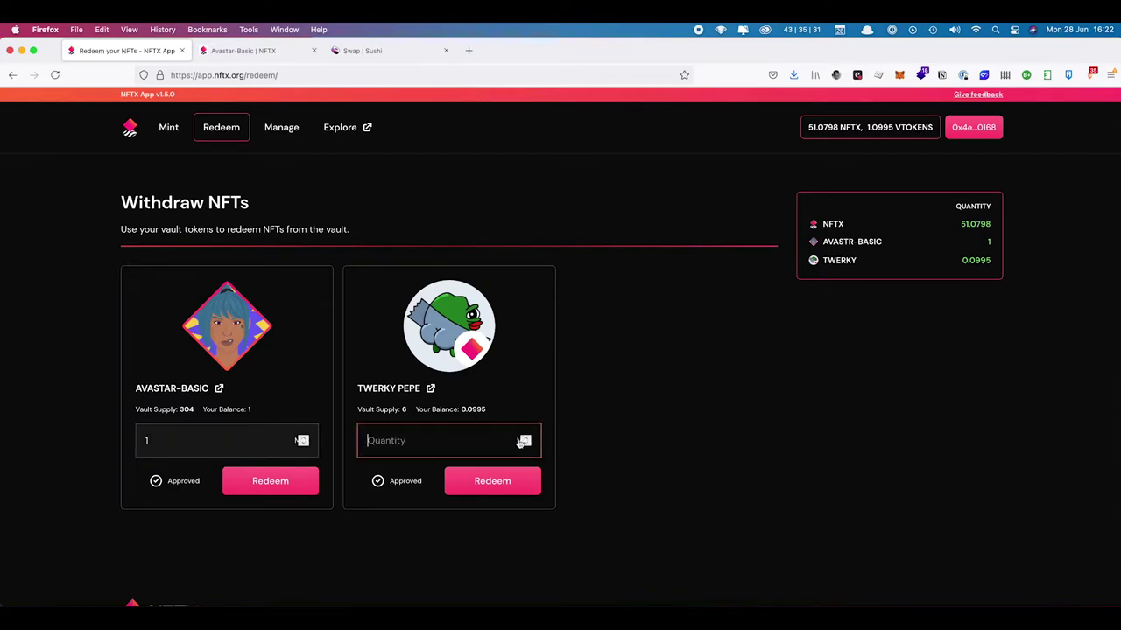
click(384, 463)
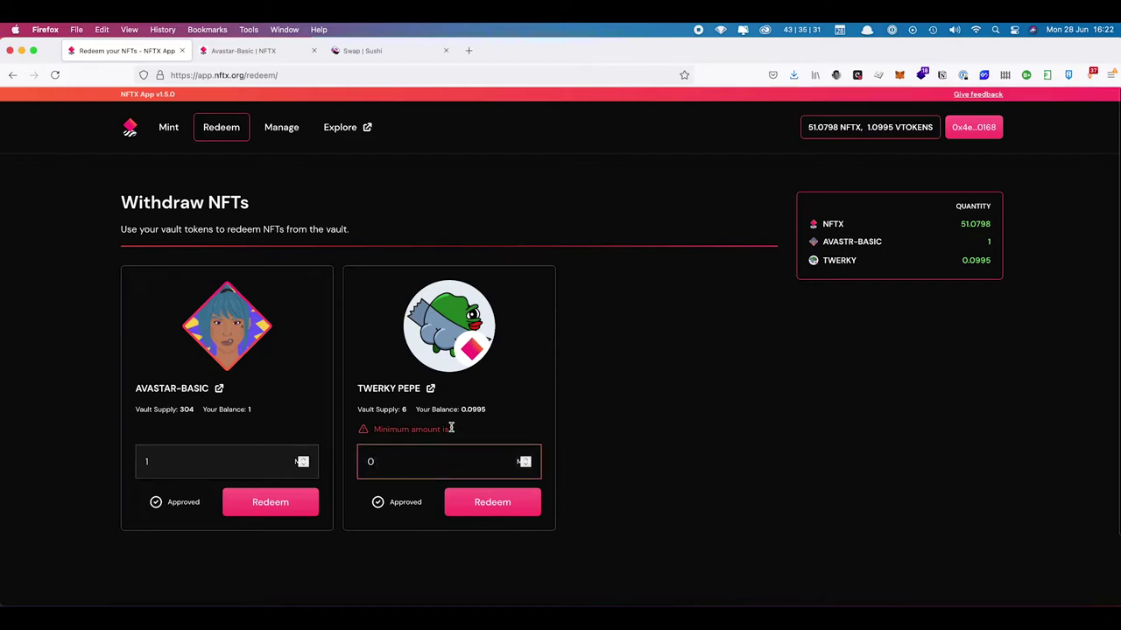
text(1)
drag(391, 465, 360, 465)
text(1)
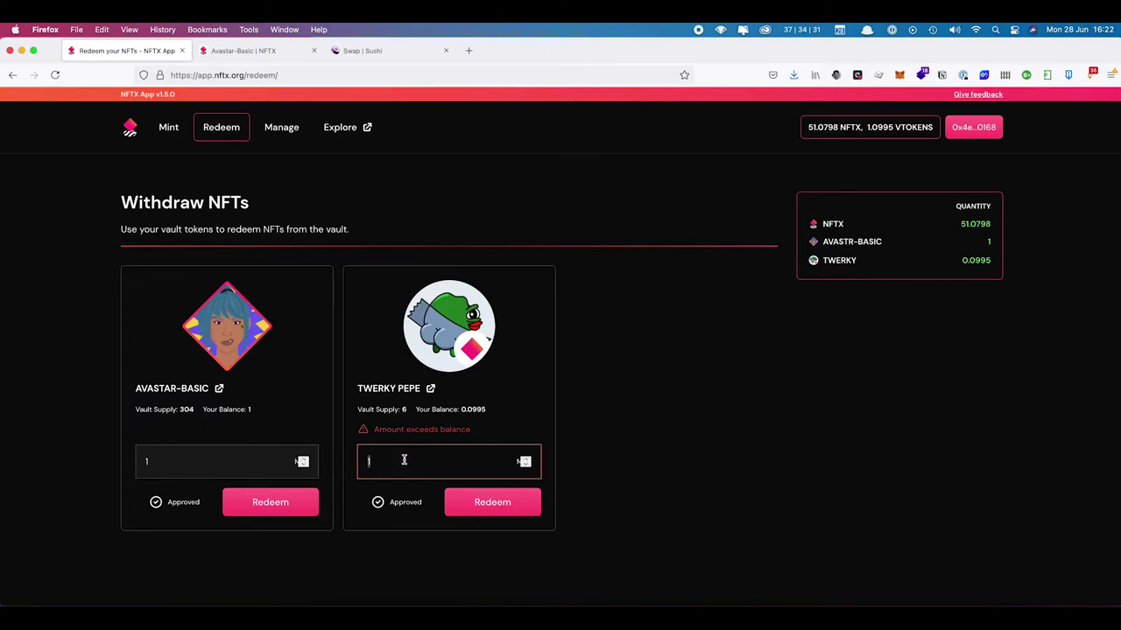
key(BackSpace)
Step: Submit the redemption of 1 AVASTAR-BASIC and check the transaction's data and details in MetaMask
double_click(171, 438)
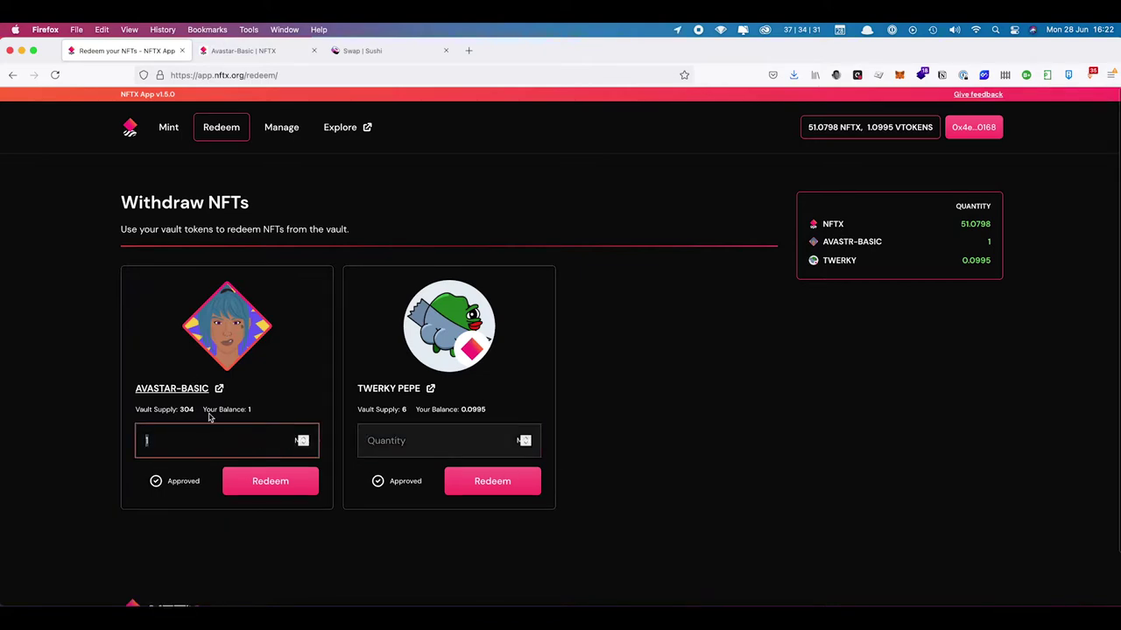
click(255, 482)
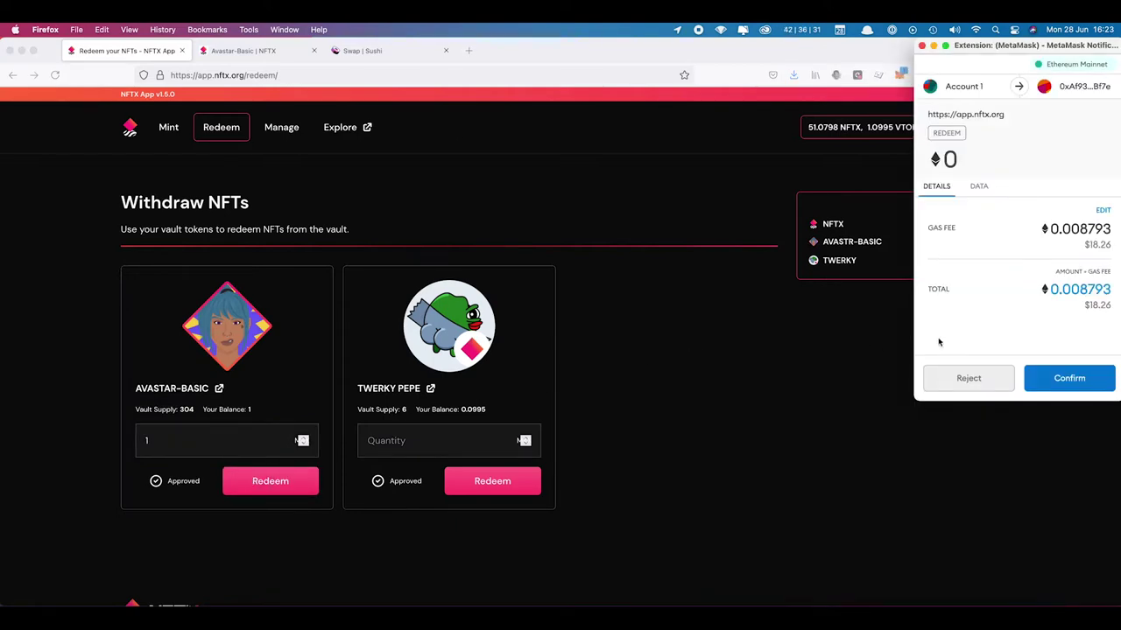
click(980, 186)
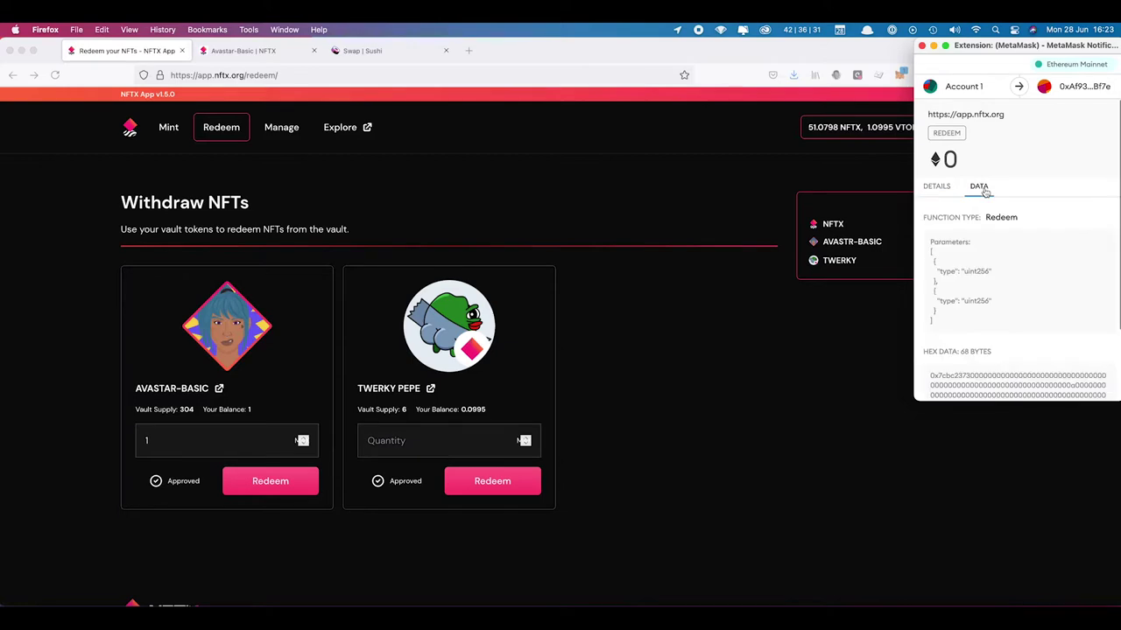
click(936, 187)
Step: Set the redeem transaction's gas fee to Fast, approve it and dismiss the completion notice
click(1102, 211)
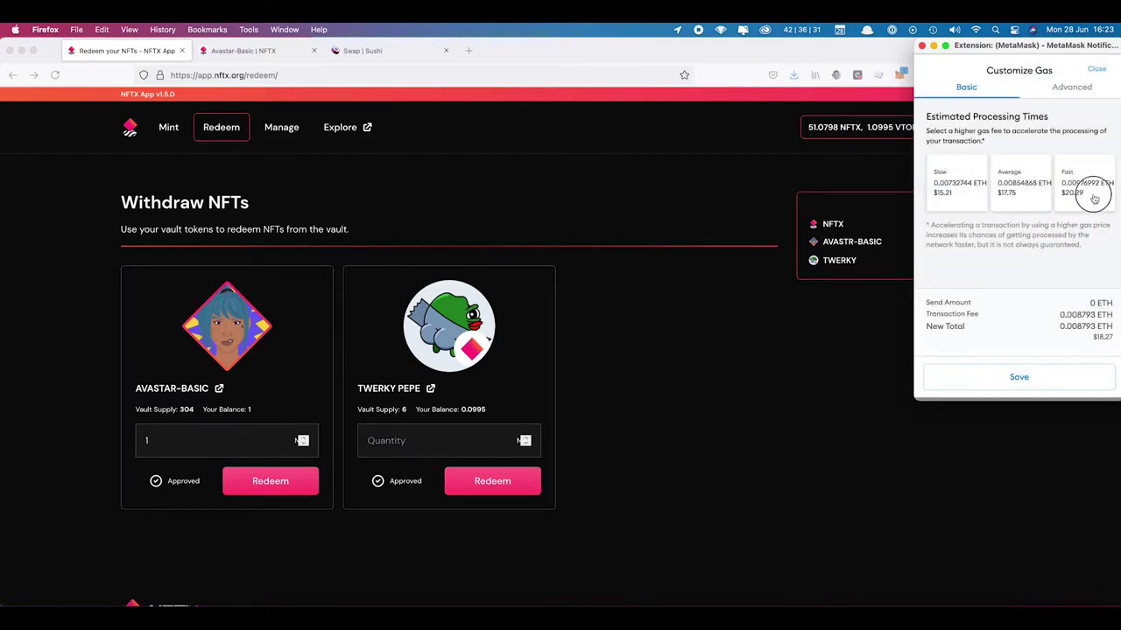
click(1096, 208)
click(1018, 377)
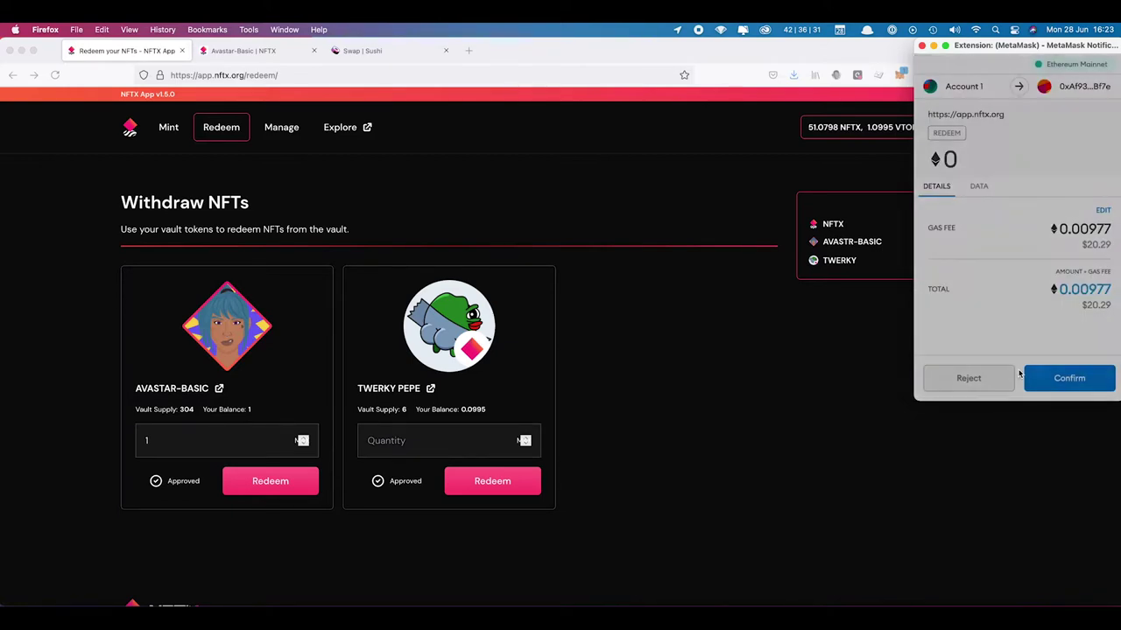
click(1069, 378)
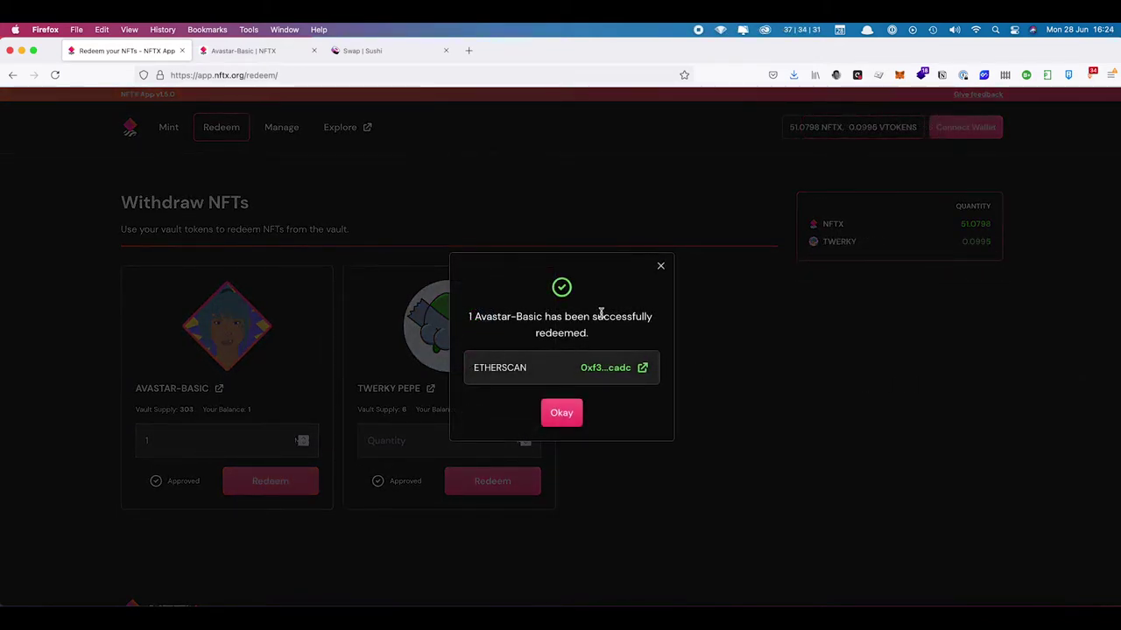
click(561, 413)
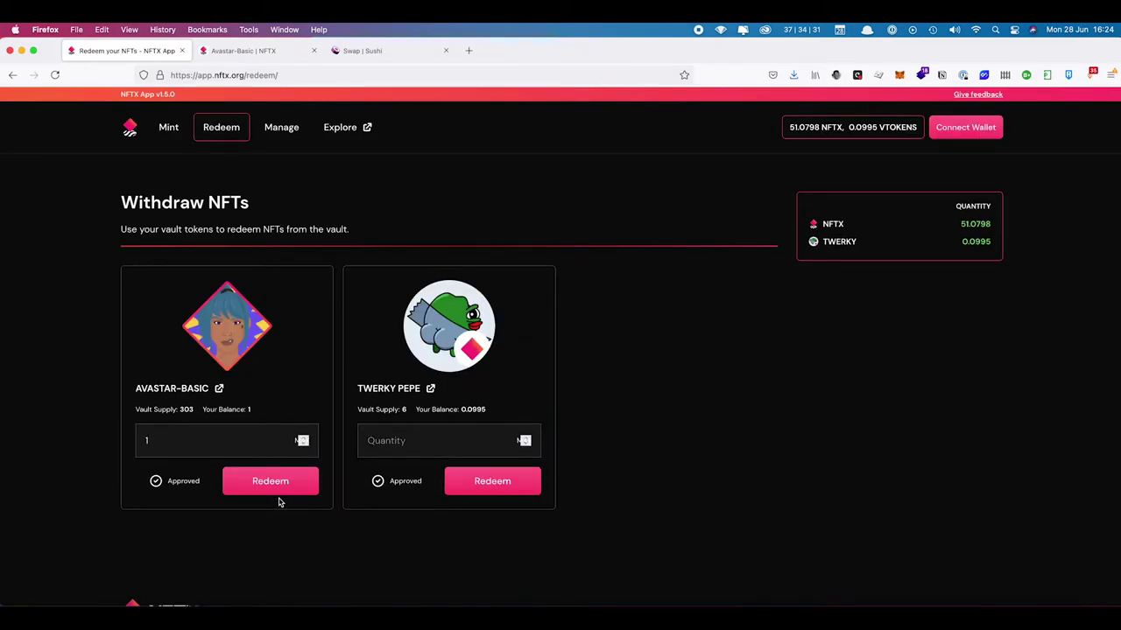
Step: Open the AVASTR-BASIC vault from the Mint page and look through the owned Avastars
click(170, 130)
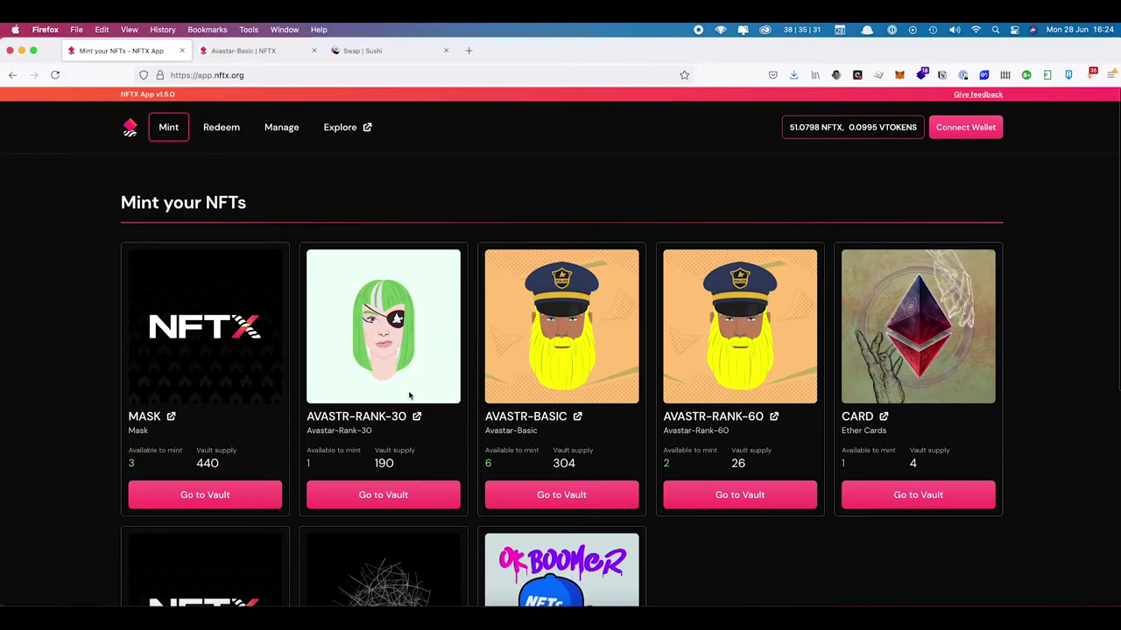
click(547, 496)
scroll(310, 382, down, 2)
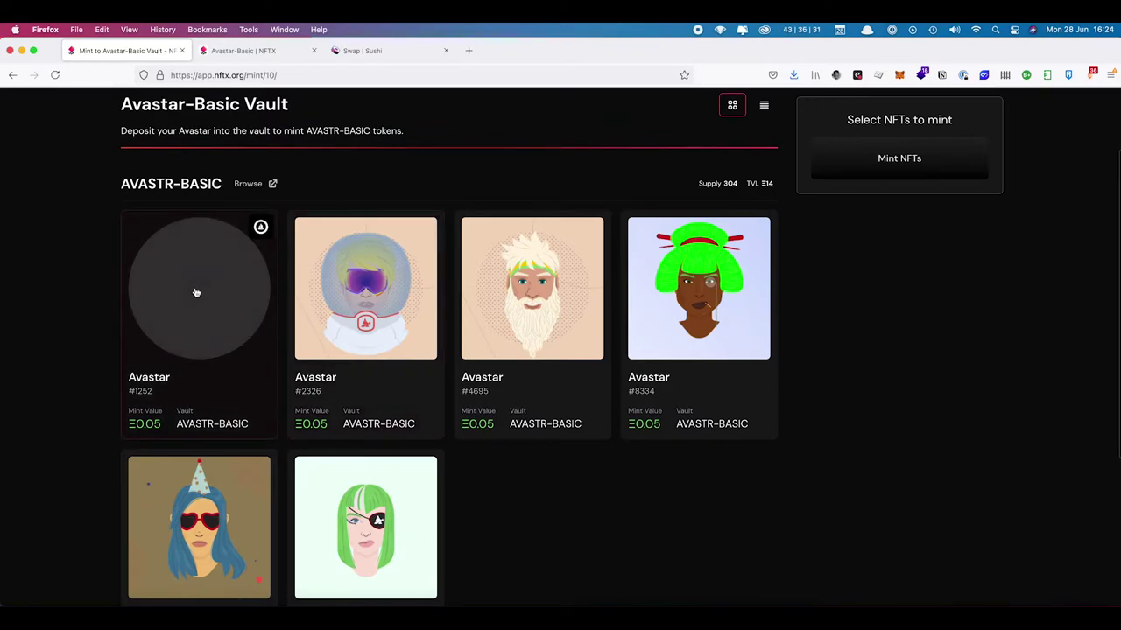
scroll(201, 271, down, 1)
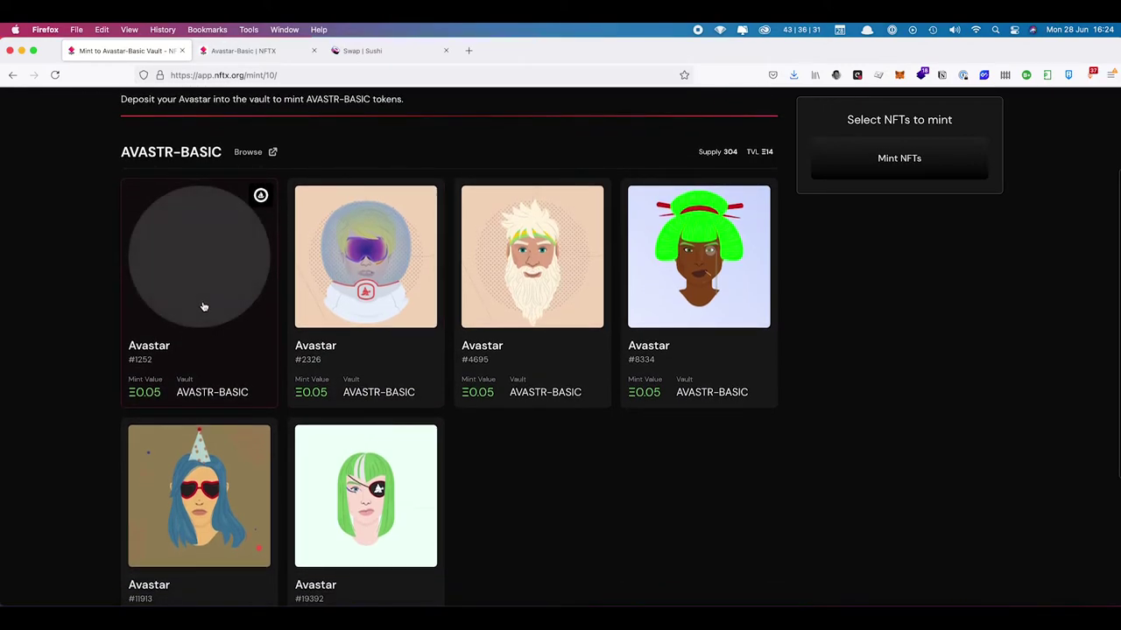
scroll(210, 312, down, 1)
scroll(214, 312, up, 2)
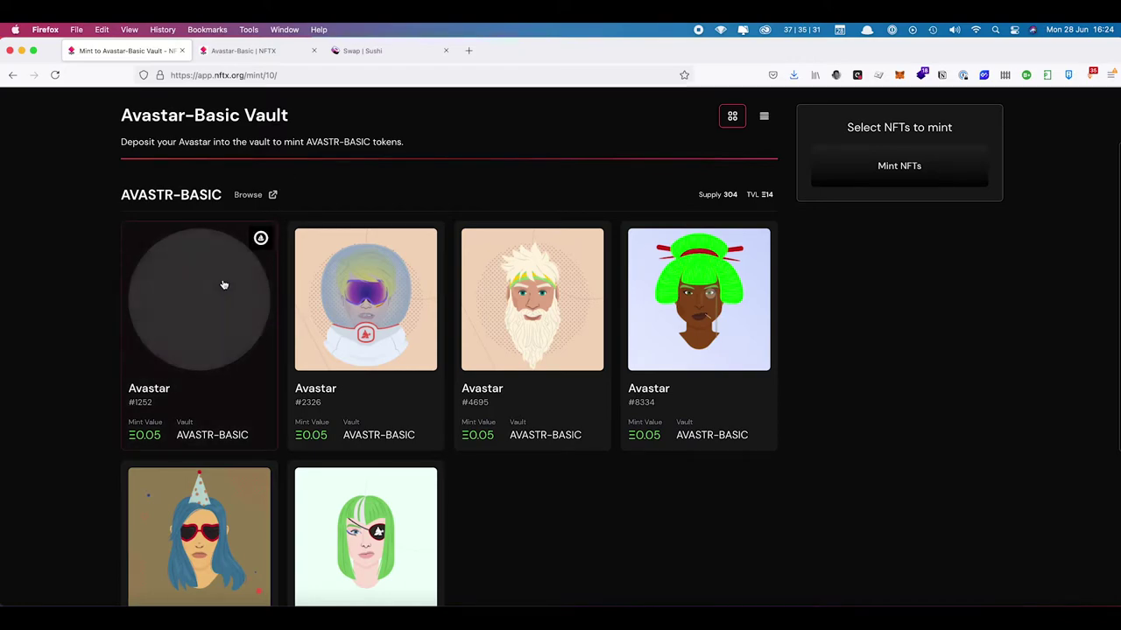
Step: Reload the Avastar-Basic Vault page and look over the refreshed list of Avastars
key(super+r)
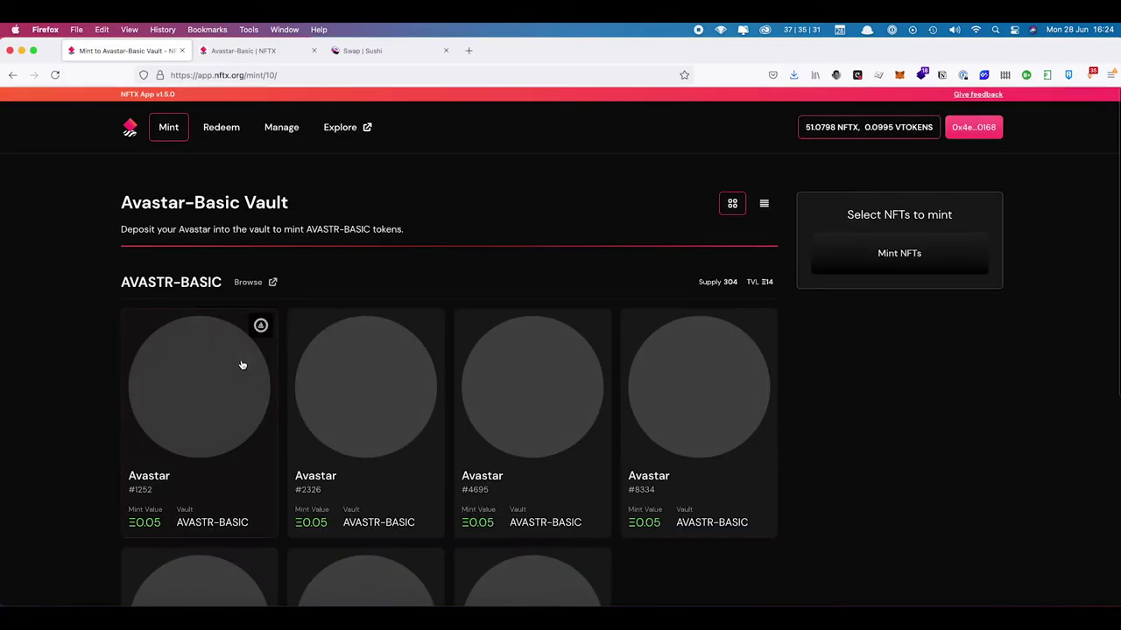
scroll(233, 362, down, 2)
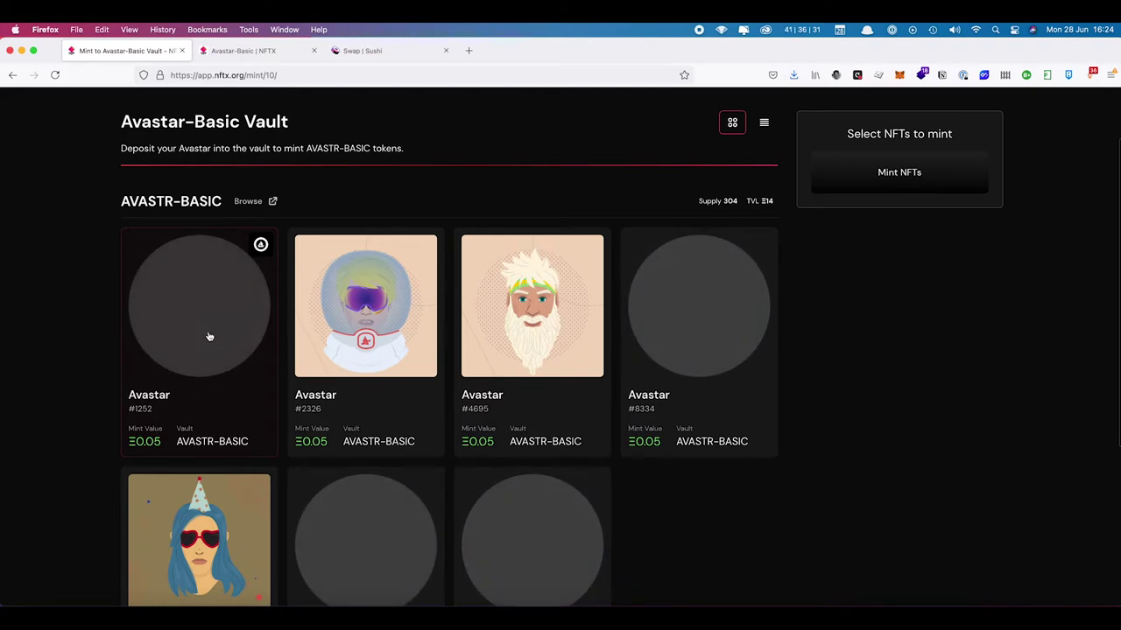
scroll(205, 329, up, 2)
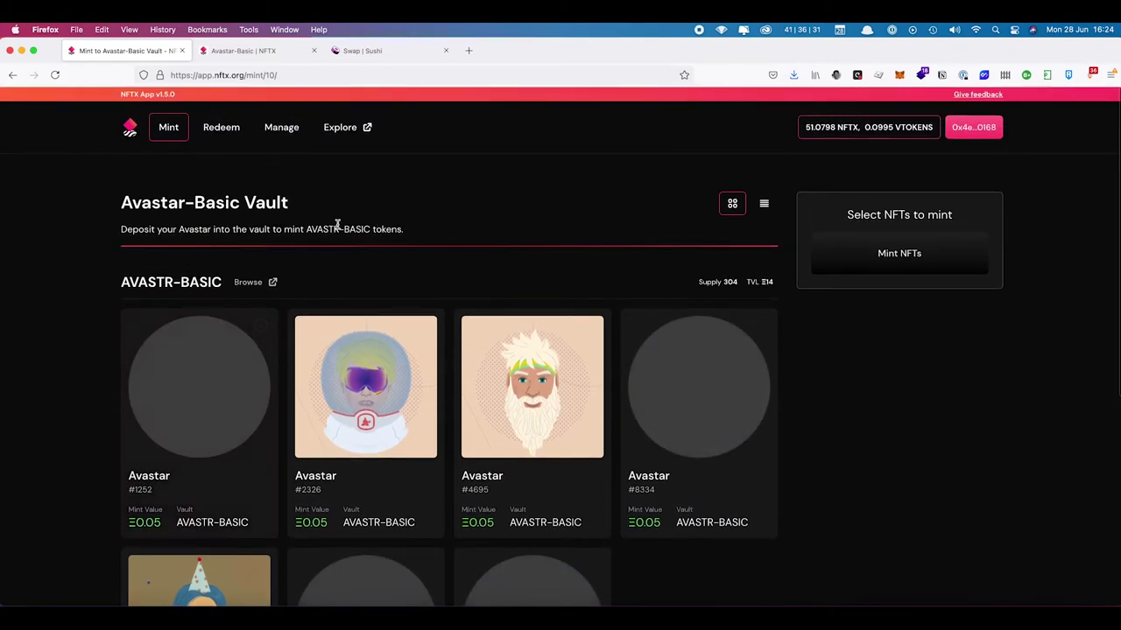
click(226, 74)
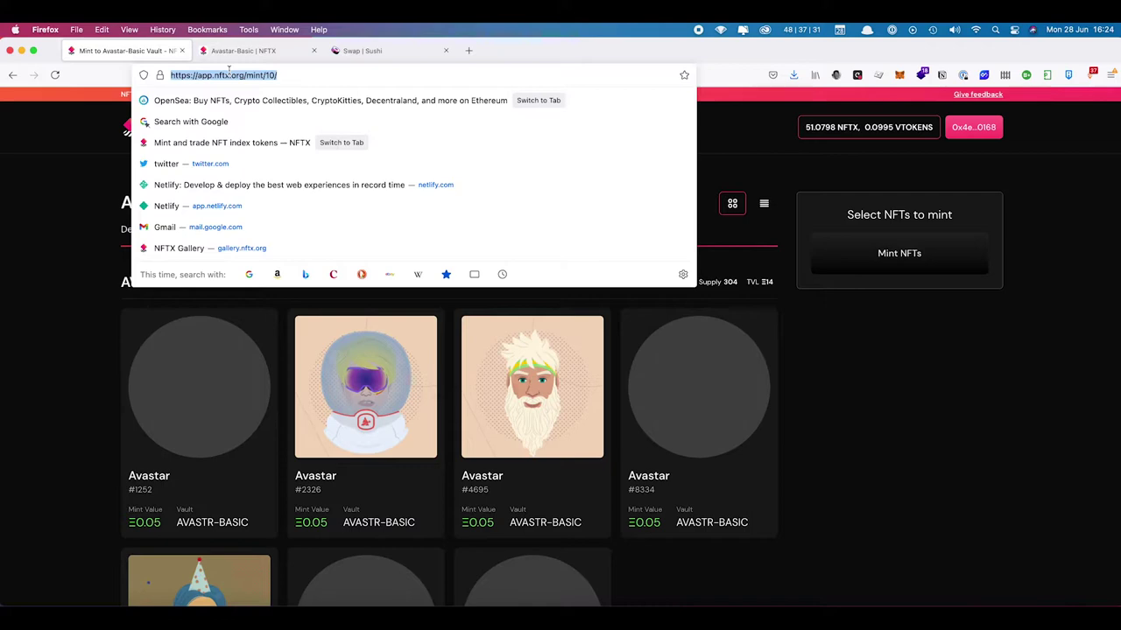
click(246, 74)
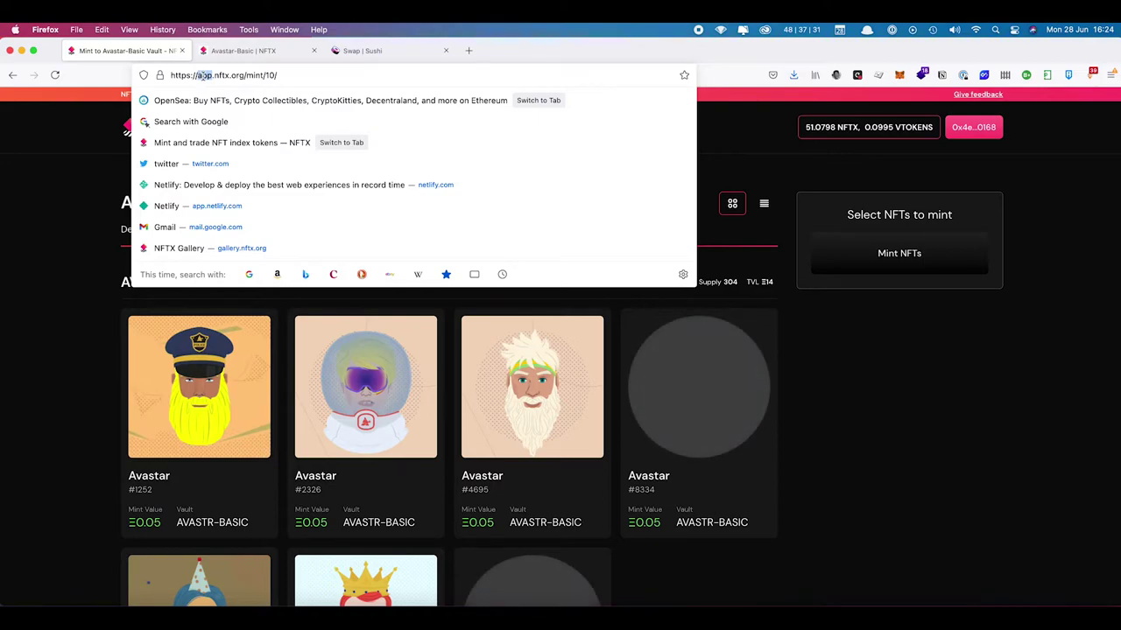
text(v1)
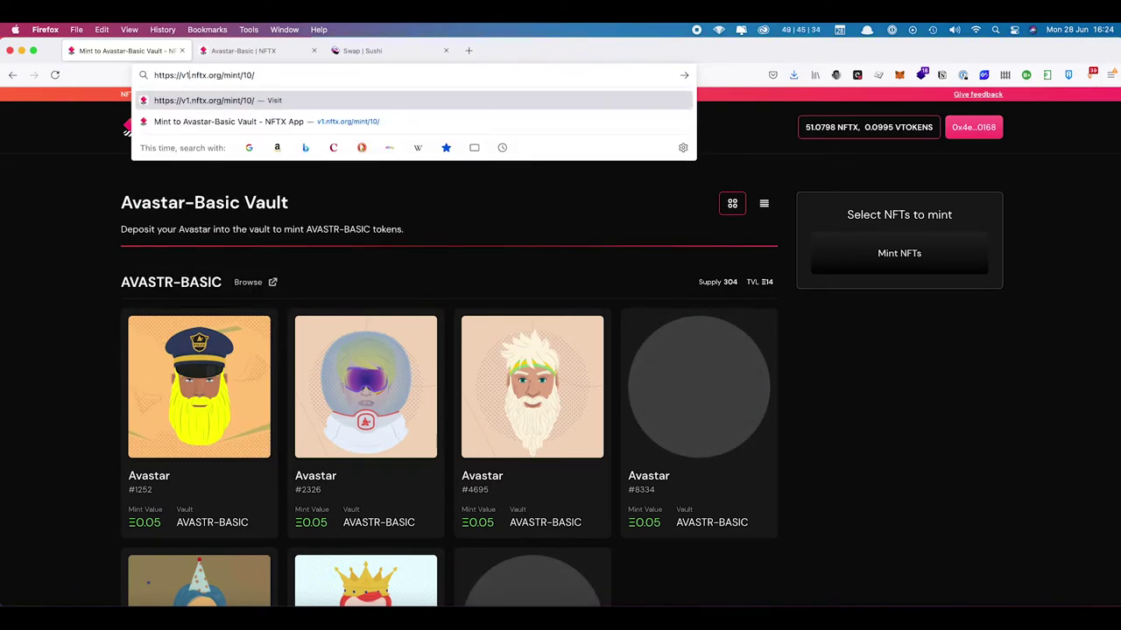
drag(221, 75, 262, 75)
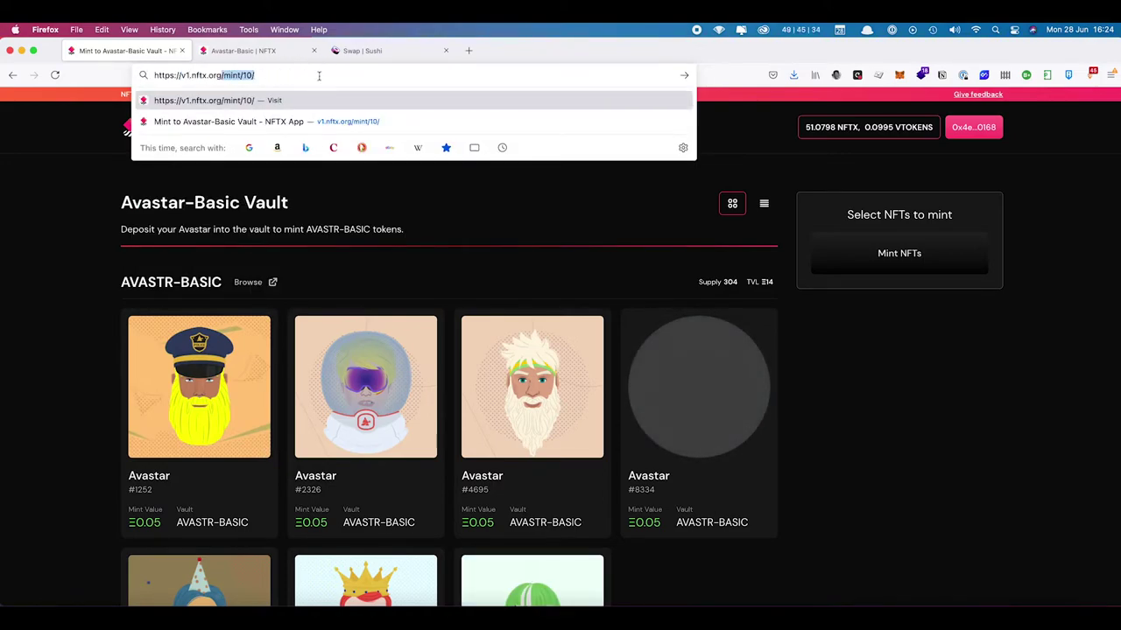
key(BackSpace)
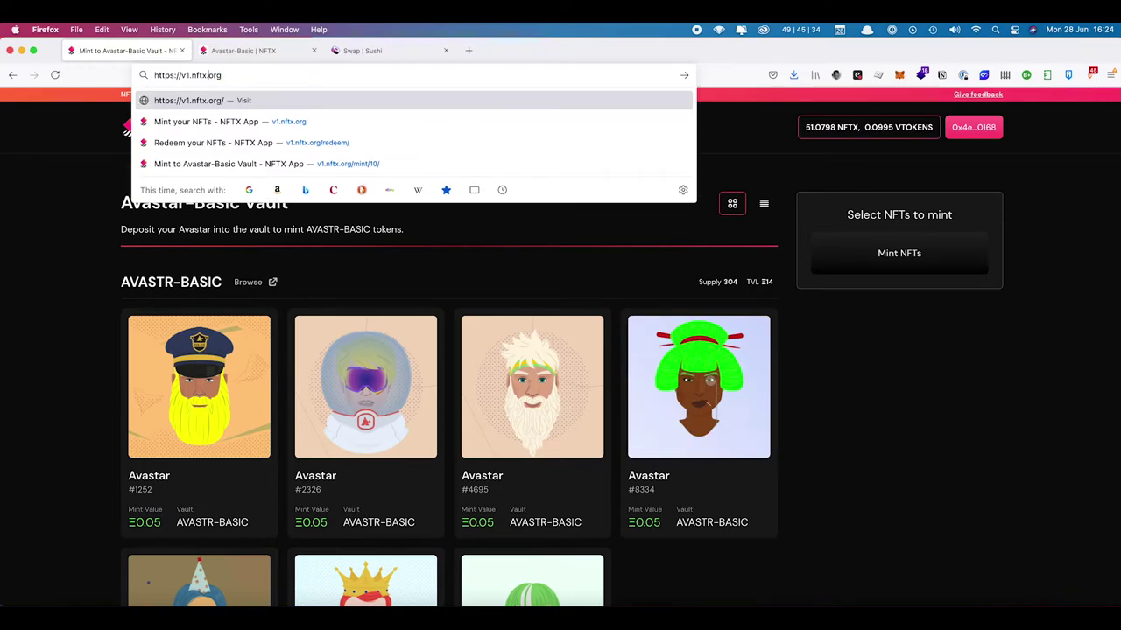
key(BackSpace)
text(2)
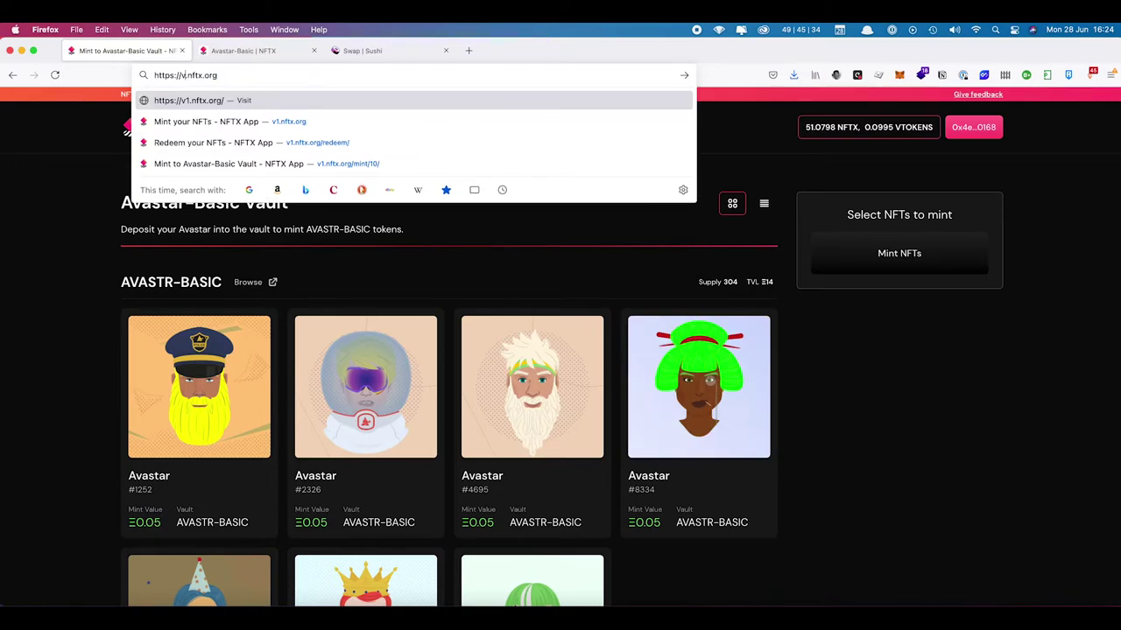
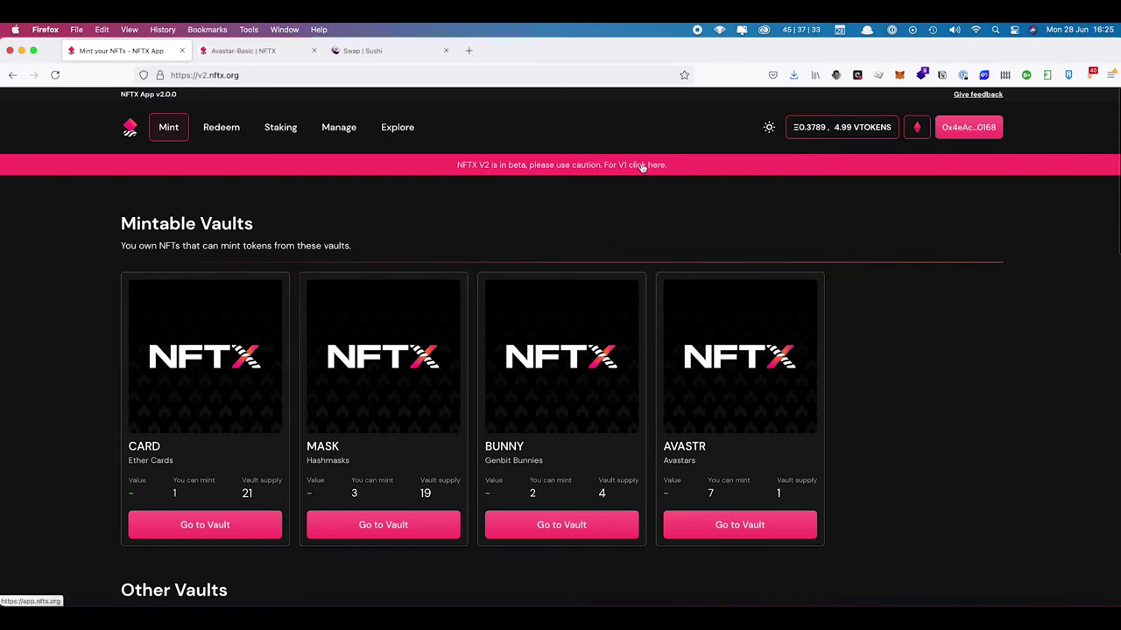
Step: Examine the Mintable Vaults section, including how many Avastars can be minted in the AVASTR vault
scroll(79, 314, down, 1)
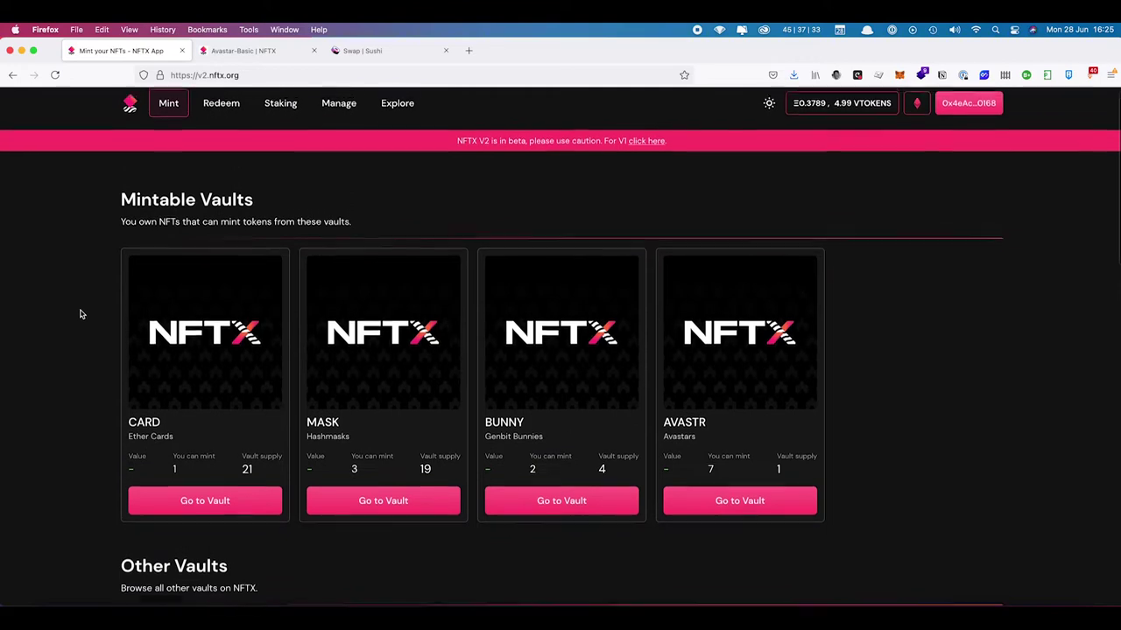
scroll(80, 313, up, 1)
click(121, 230)
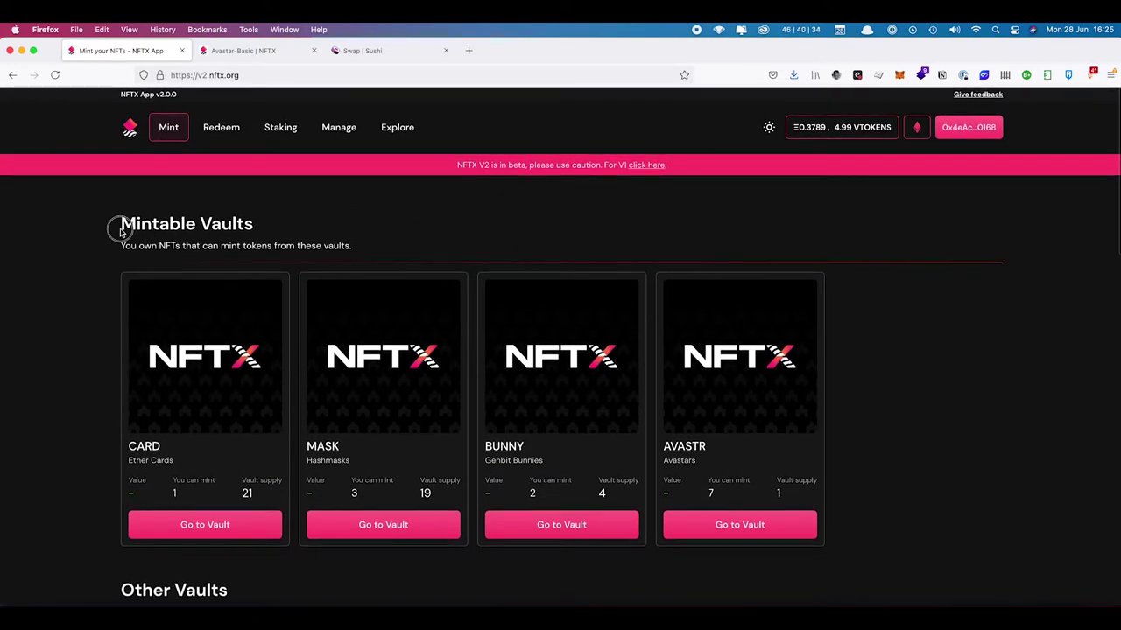
drag(121, 229, 250, 224)
click(248, 224)
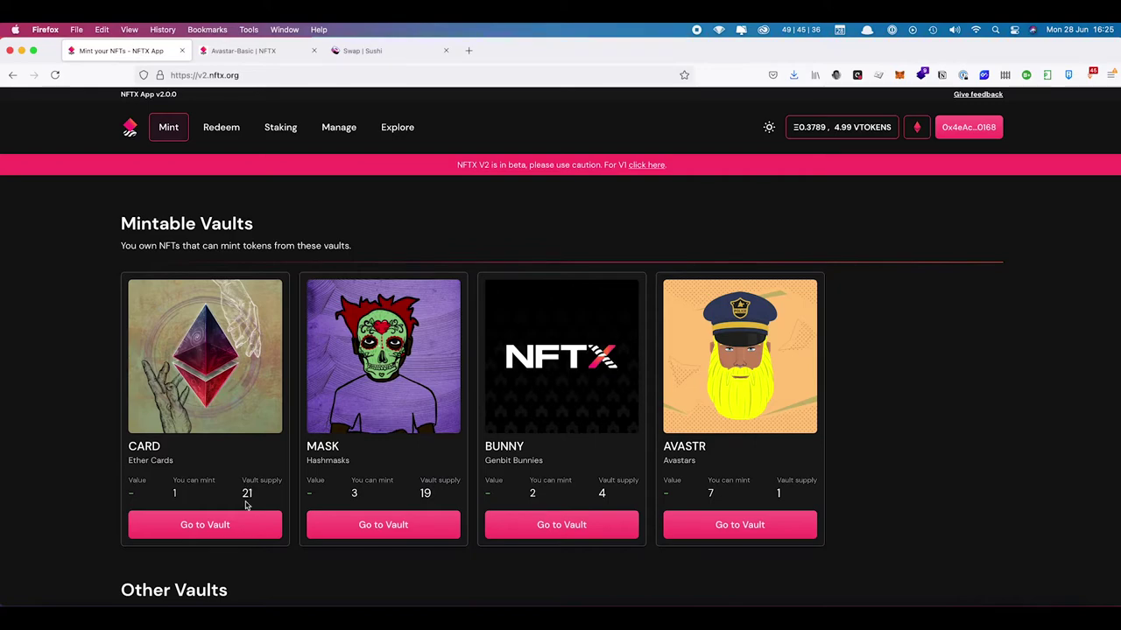
scroll(709, 492, down, 1)
scroll(709, 492, down, 1)
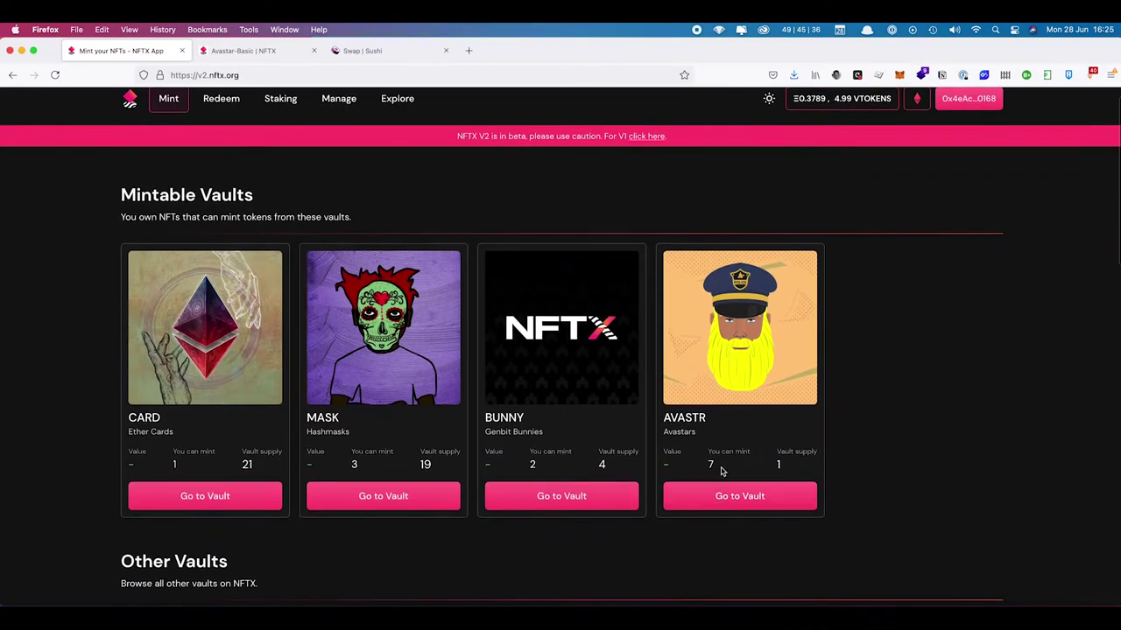
double_click(710, 464)
click(758, 463)
Step: Look through the Other Vaults section and open the AVASTR vault from Mintable Vaults
scroll(779, 470, down, 6)
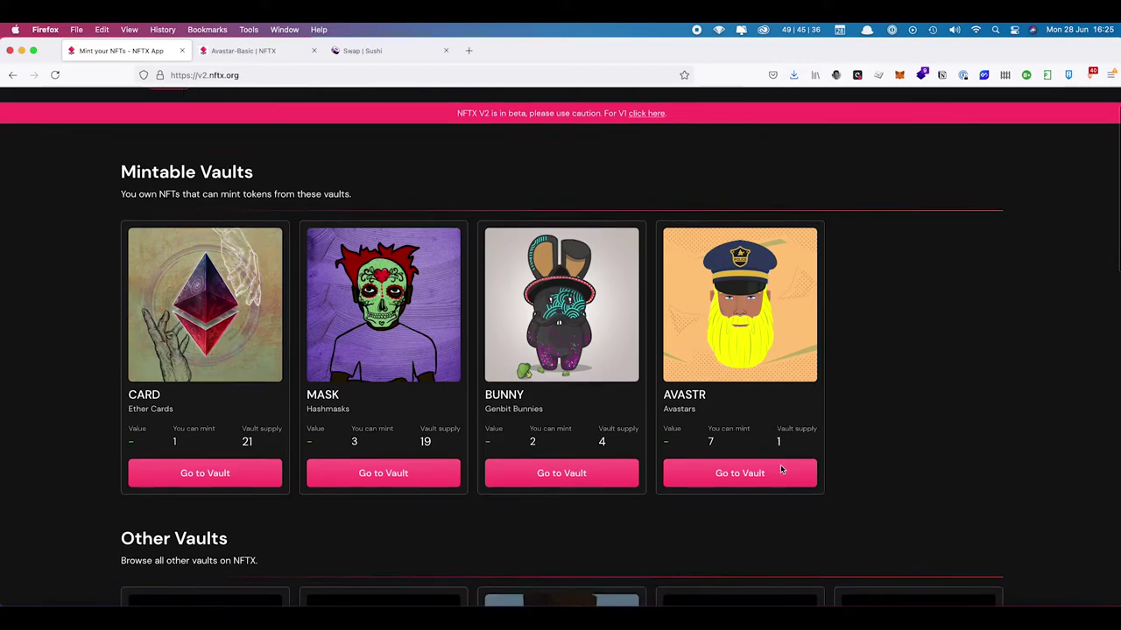
scroll(774, 472, down, 5)
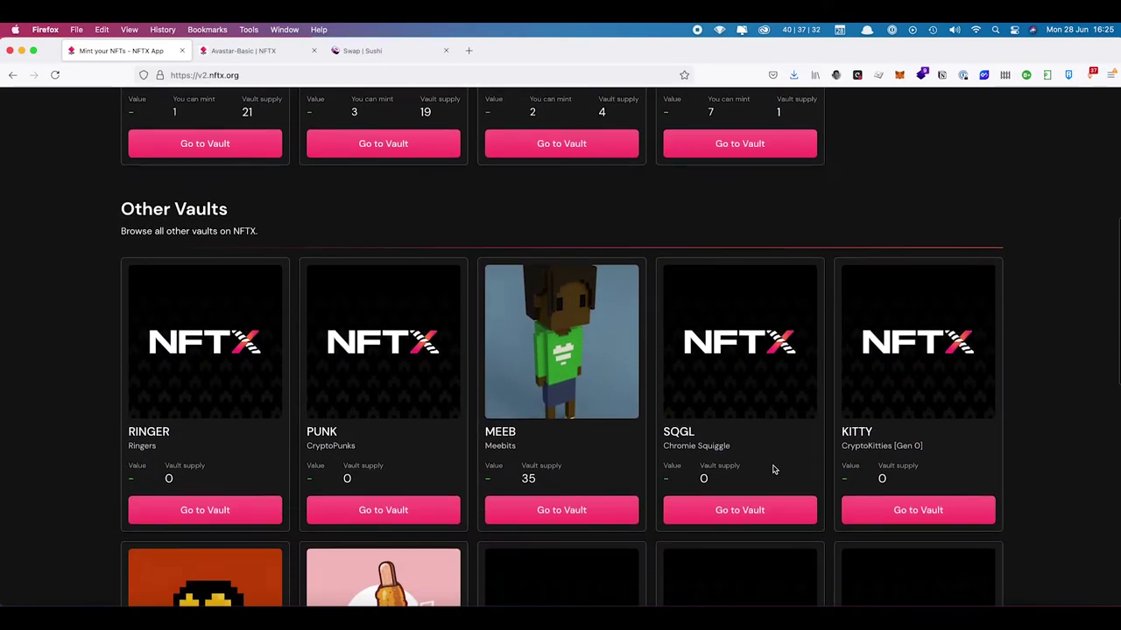
scroll(767, 471, down, 2)
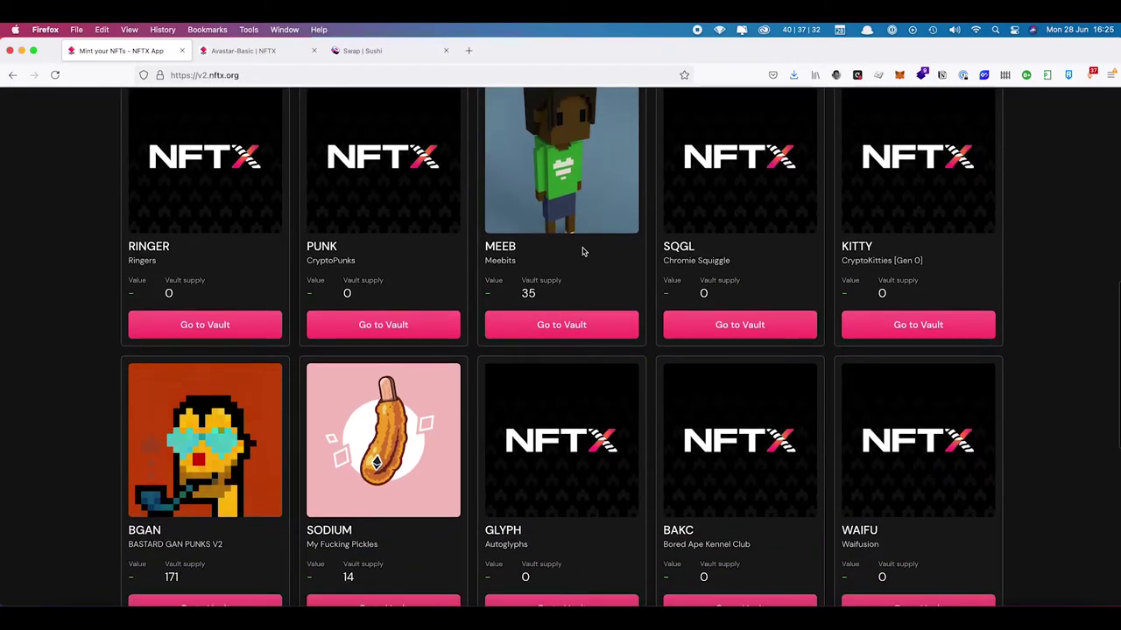
scroll(550, 296, down, 1)
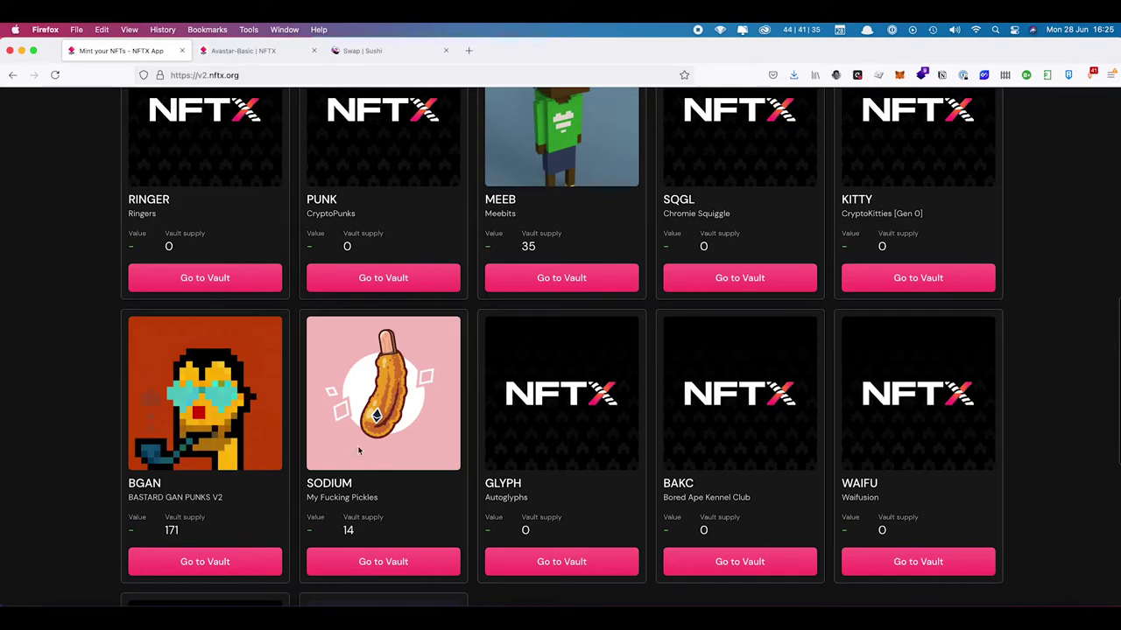
scroll(386, 456, up, 5)
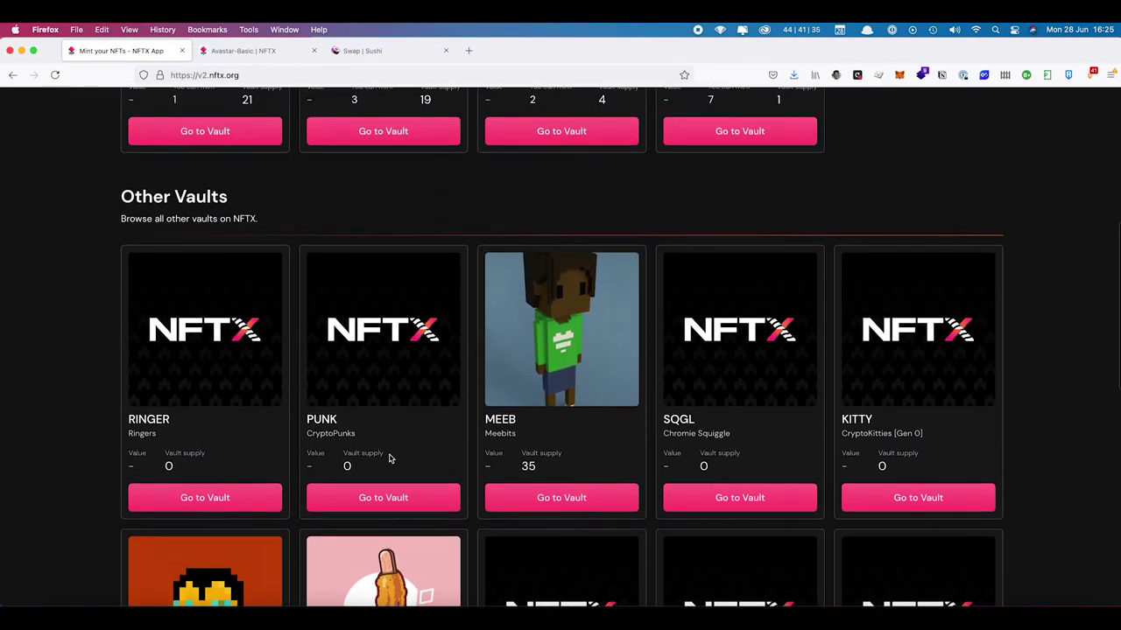
scroll(420, 466, up, 4)
scroll(420, 465, up, 4)
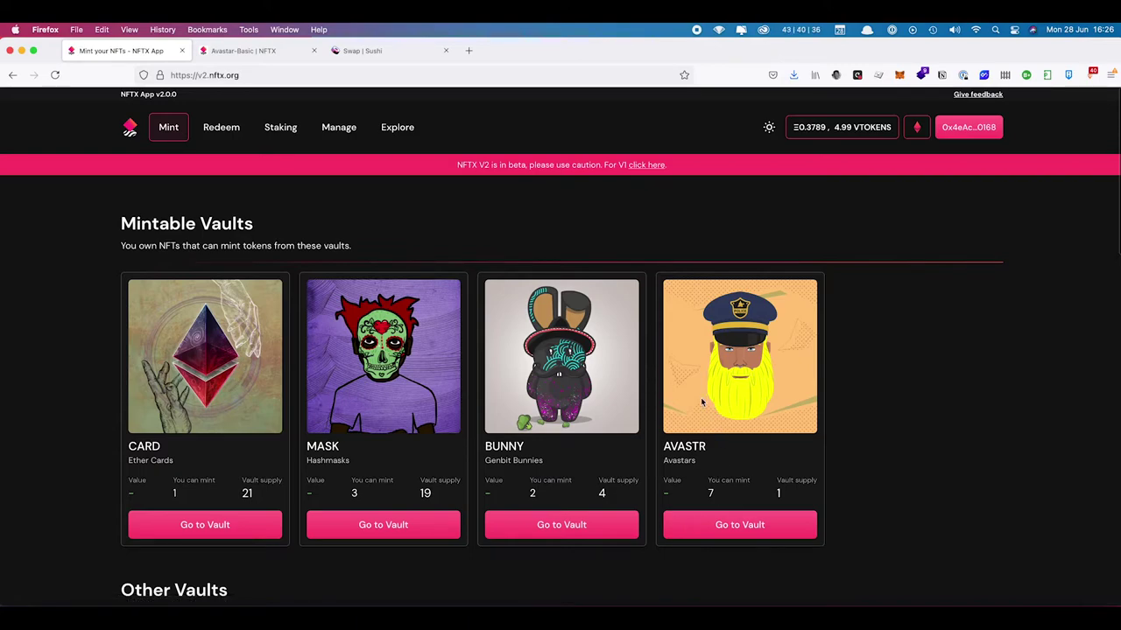
click(729, 527)
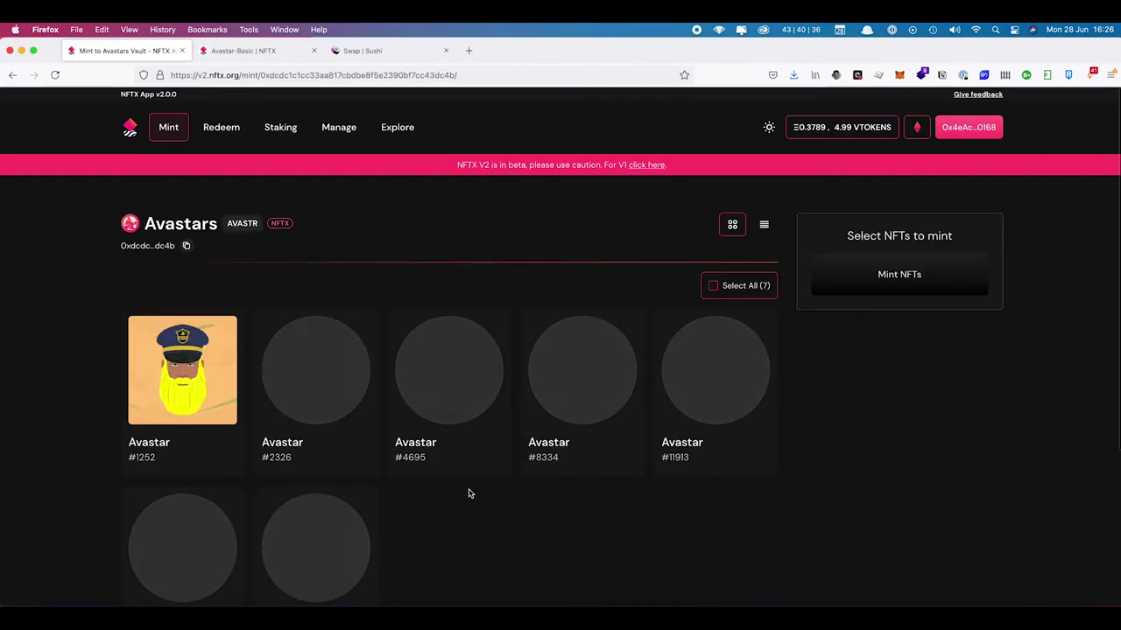
Step: Try selecting Avastars #1252 and #2326 for minting, and try selecting all the Avastars, clearing each selection
scroll(43, 347, down, 2)
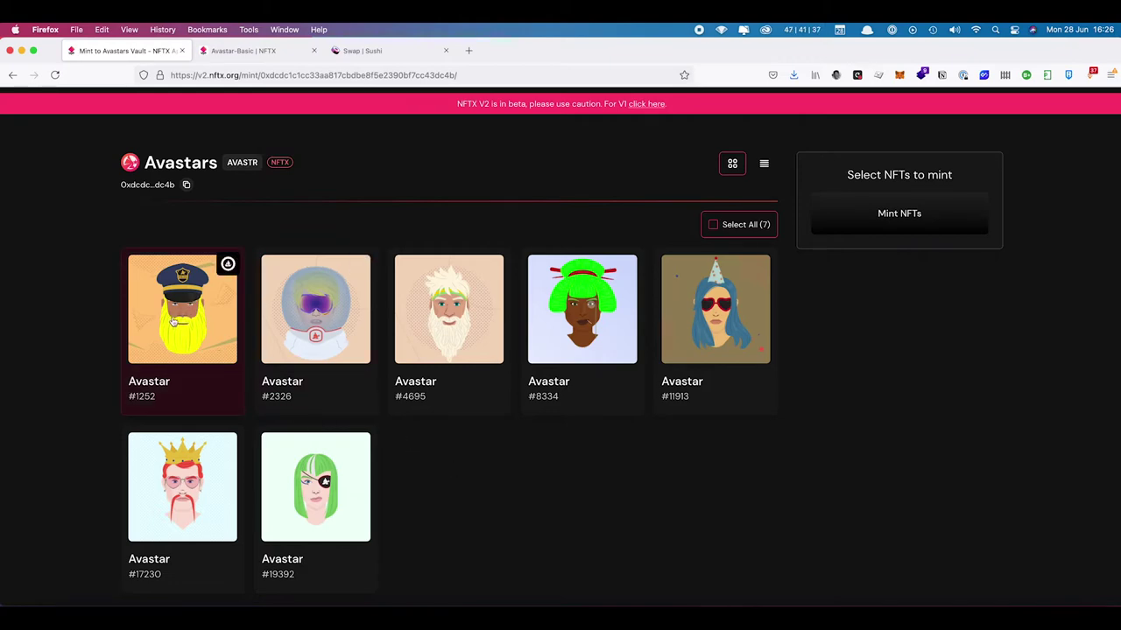
click(173, 322)
click(299, 325)
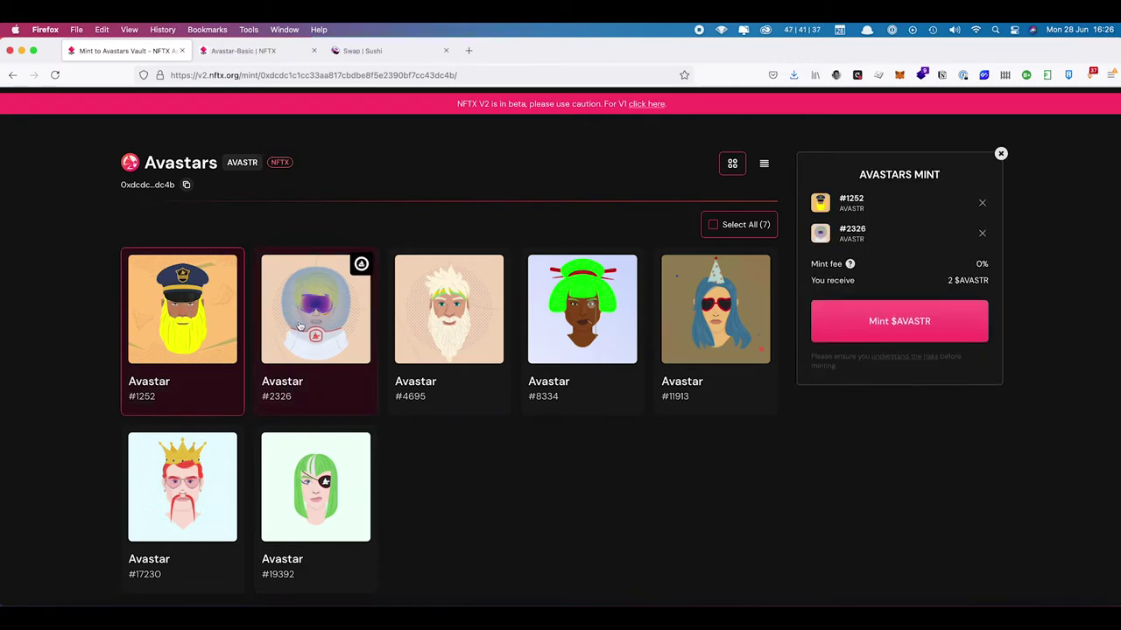
click(176, 333)
click(302, 324)
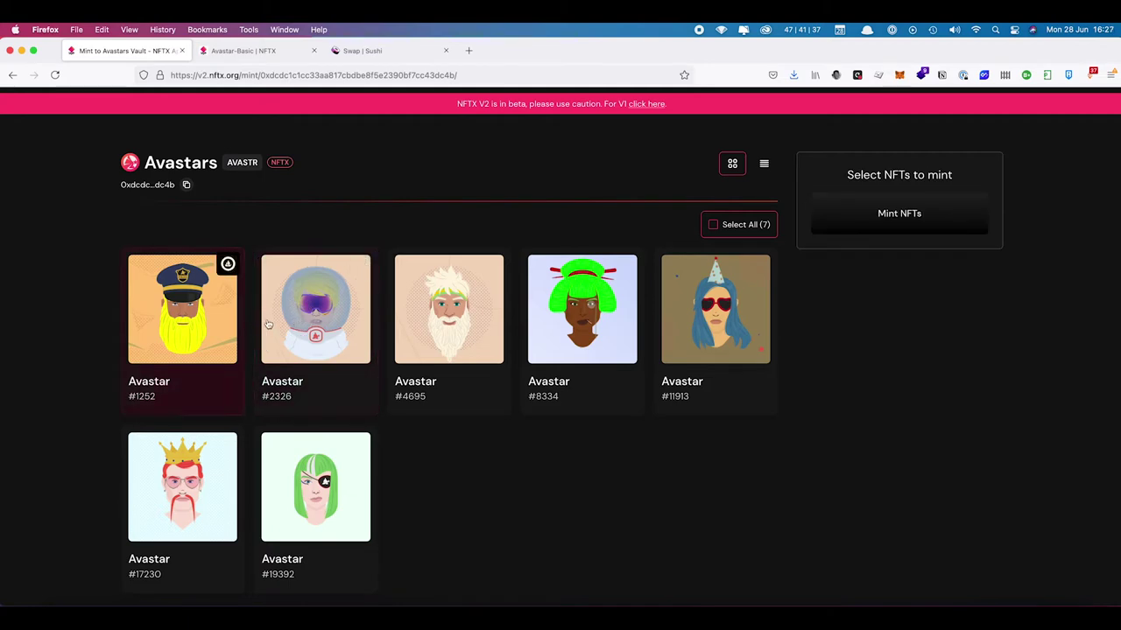
click(173, 340)
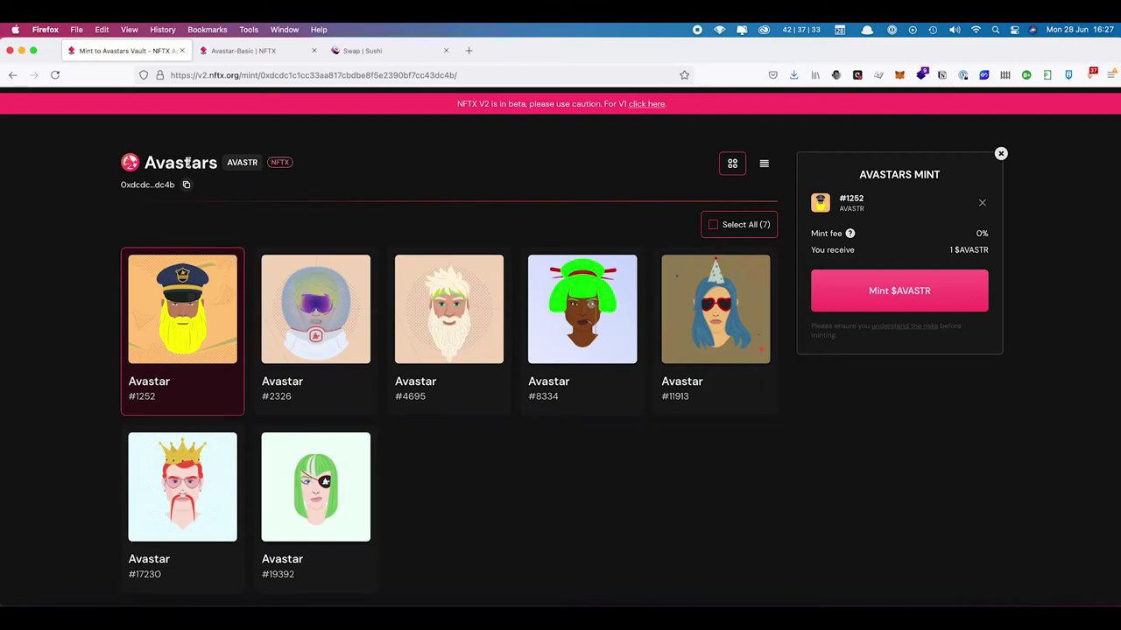
click(192, 327)
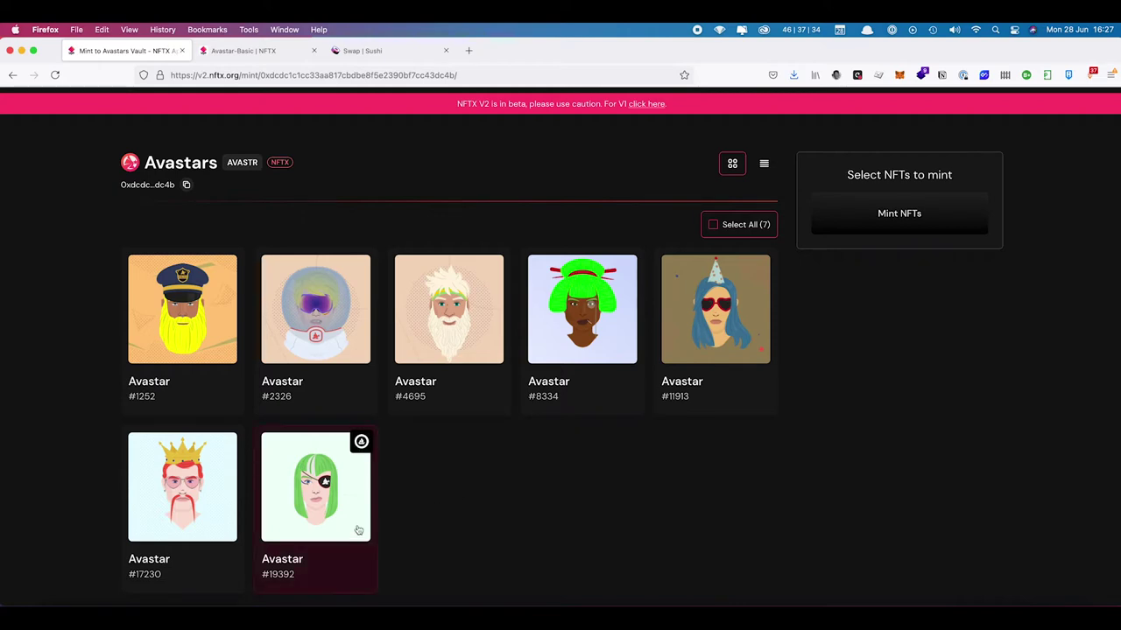
click(426, 499)
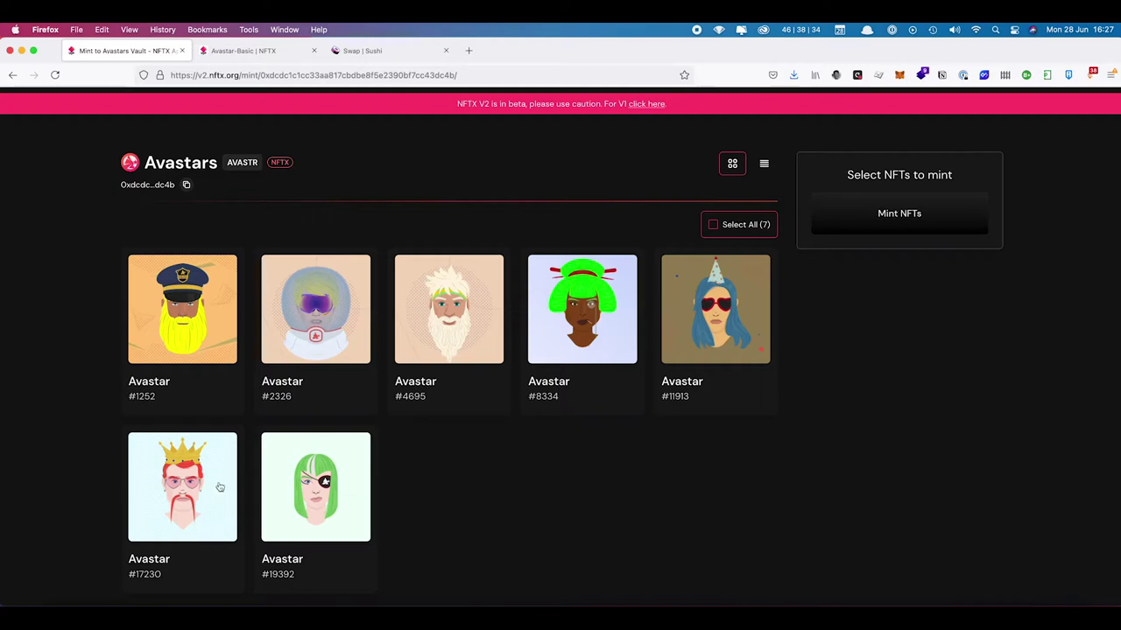
scroll(61, 420, down, 1)
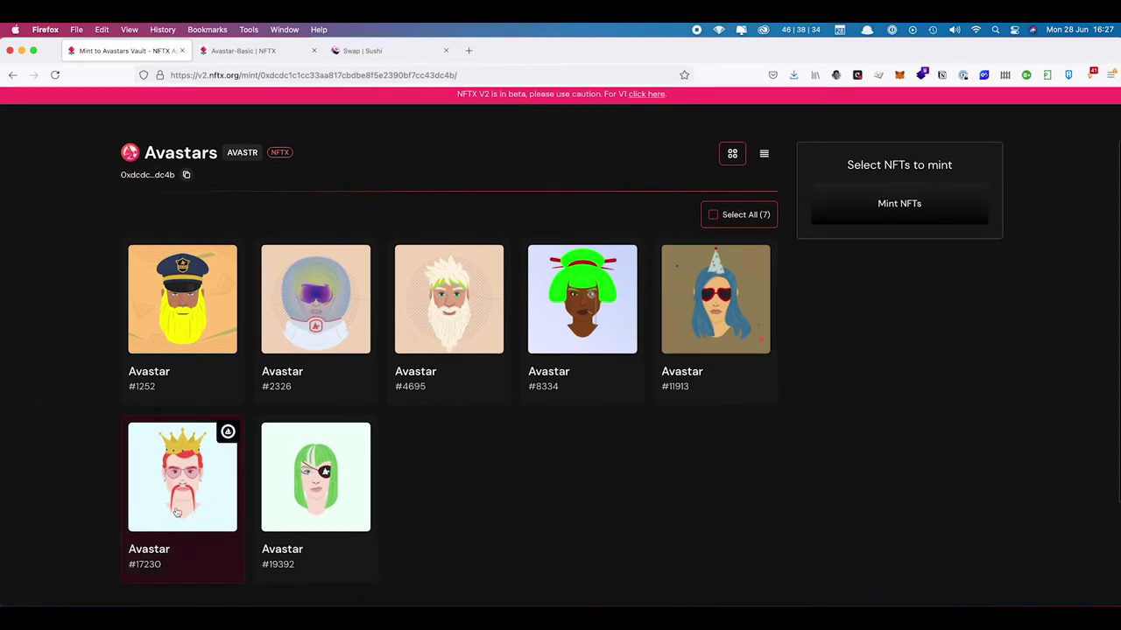
click(748, 214)
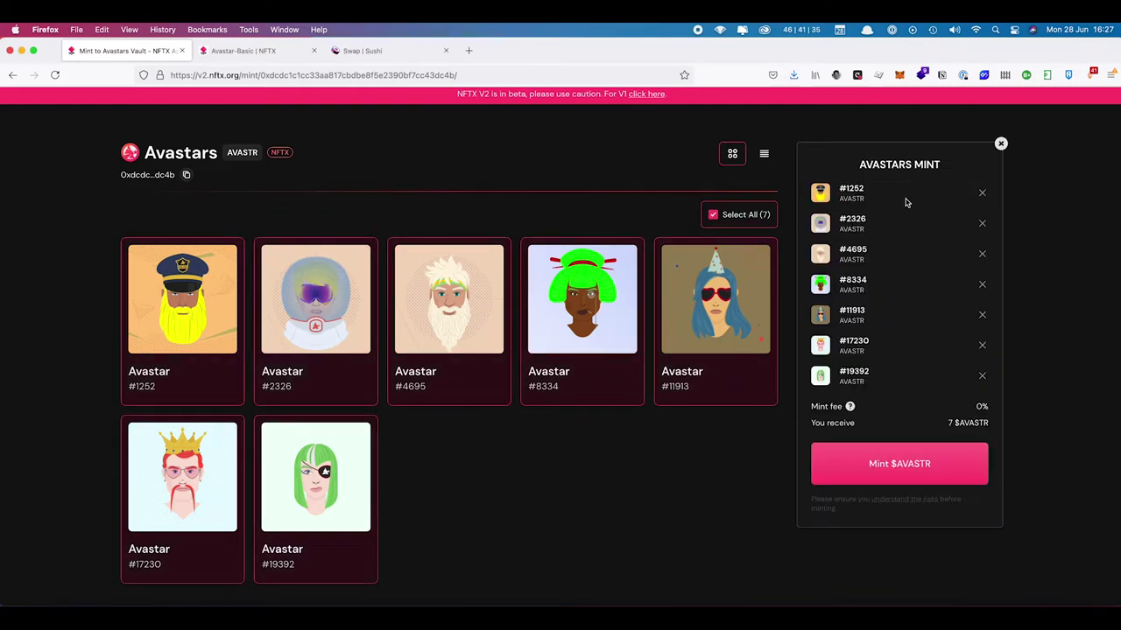
click(733, 214)
Step: Select only Avastar #17230 for minting and check the vault's mint fee
click(174, 497)
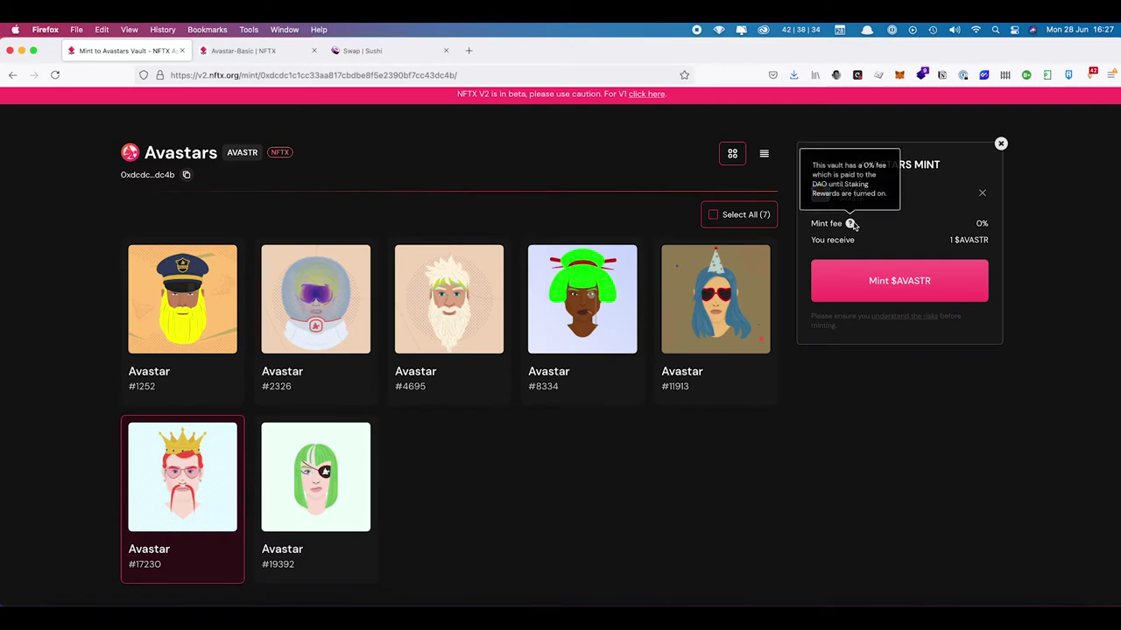
double_click(981, 223)
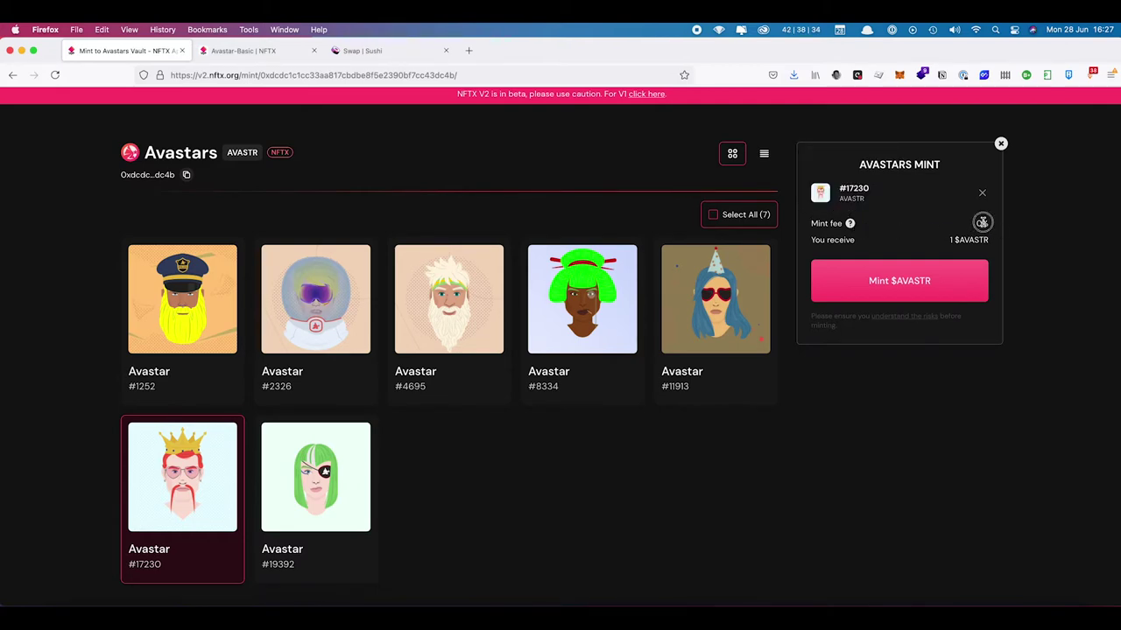
click(981, 223)
mouse_move(162, 523)
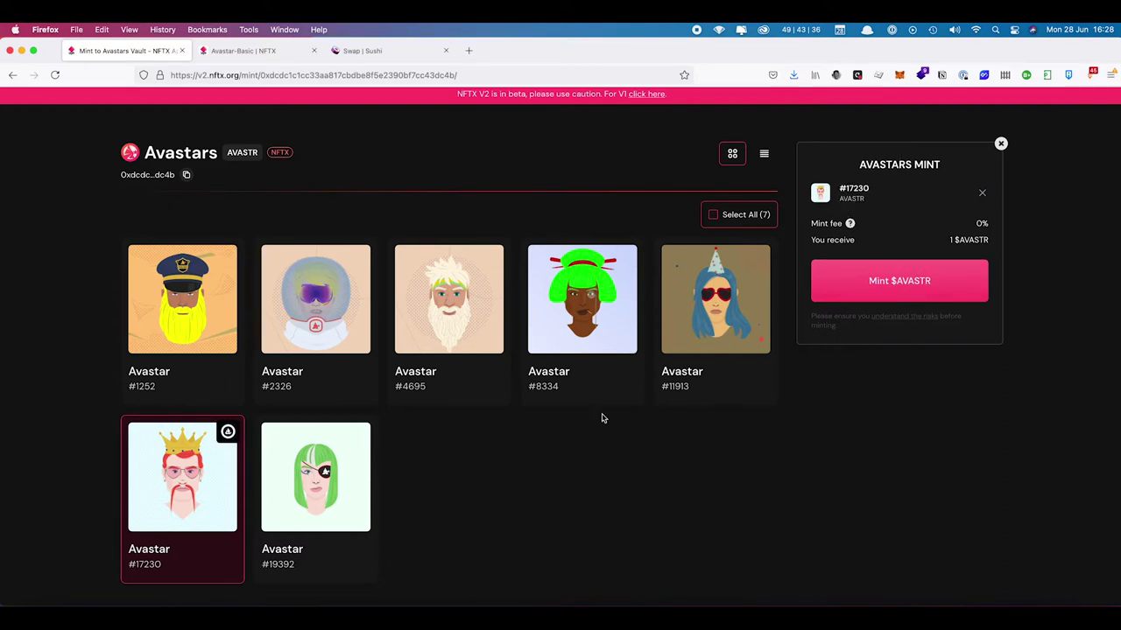
Step: Mint $AVASTR from the selected Avastar, setting the gas fee to Fast and confirming the transaction in the wallet
click(906, 281)
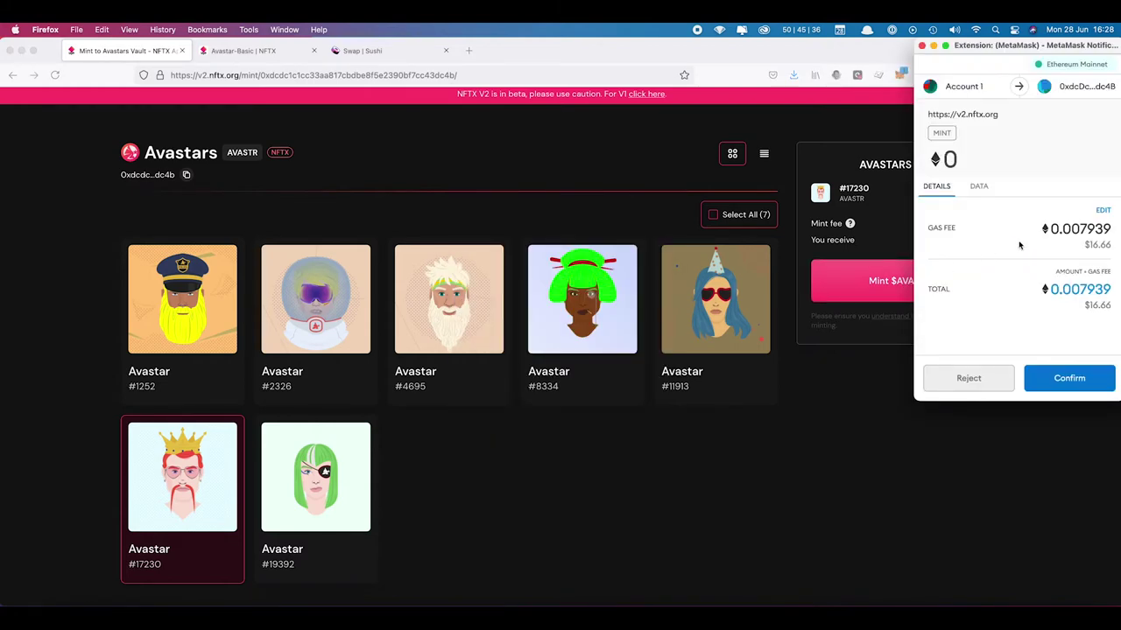
click(1102, 209)
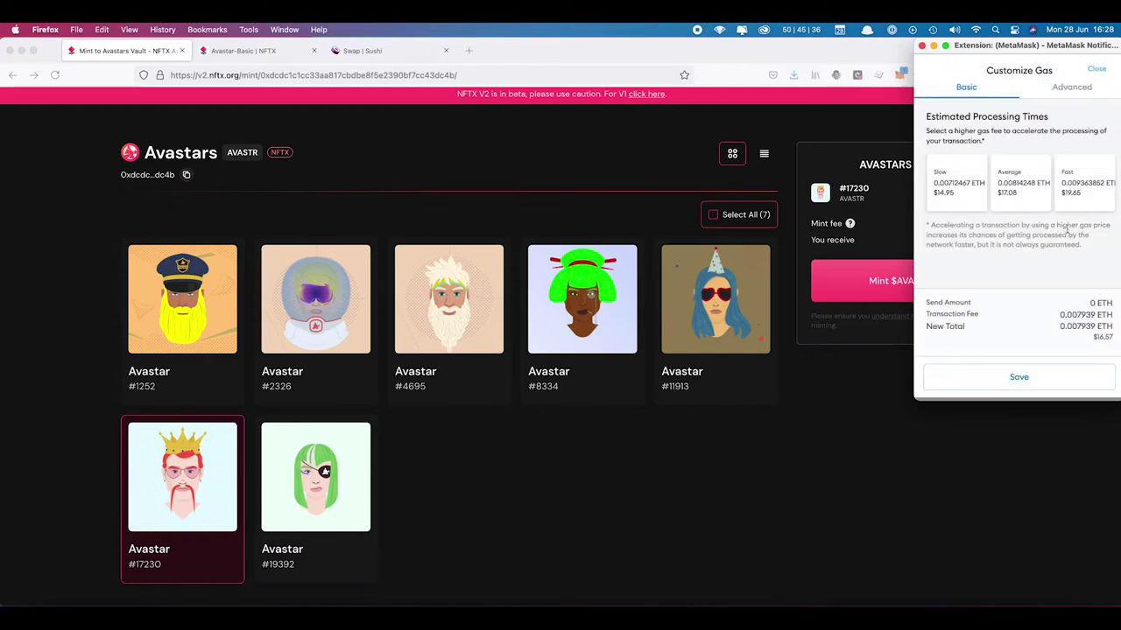
click(1018, 377)
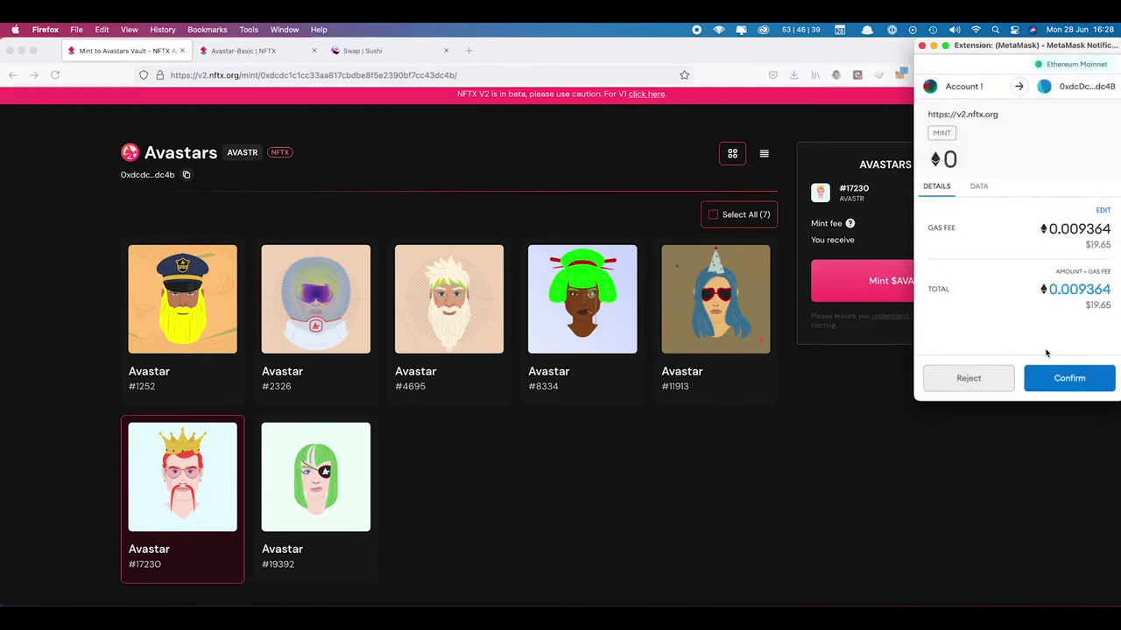
click(1067, 378)
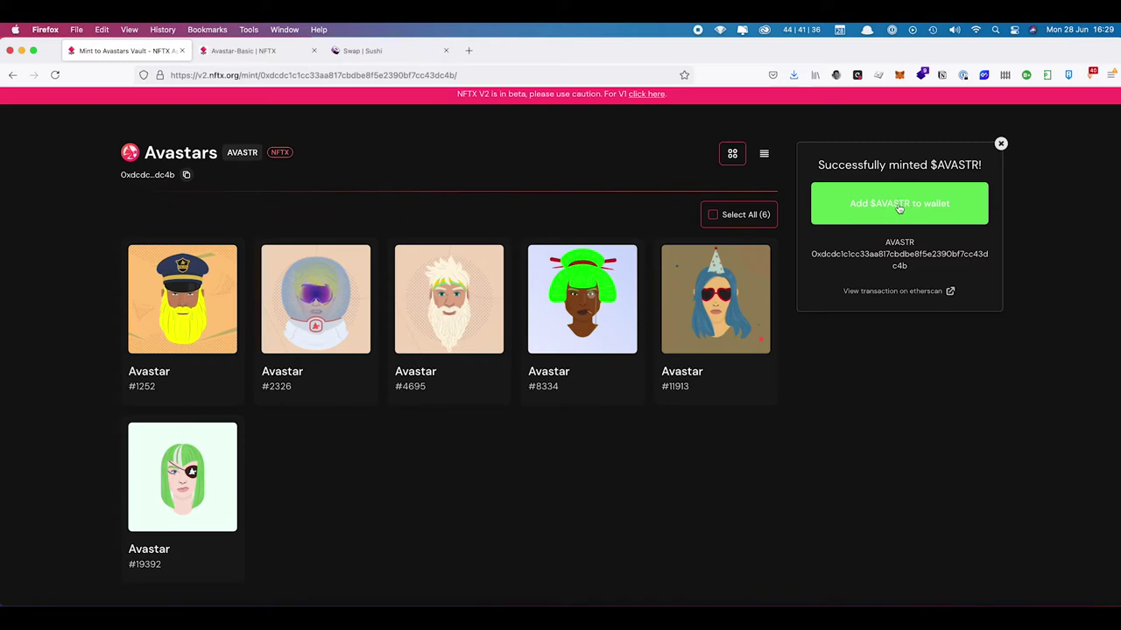
Step: Add the $AVASTR token to the MetaMask wallet and dismiss the mint result
click(894, 206)
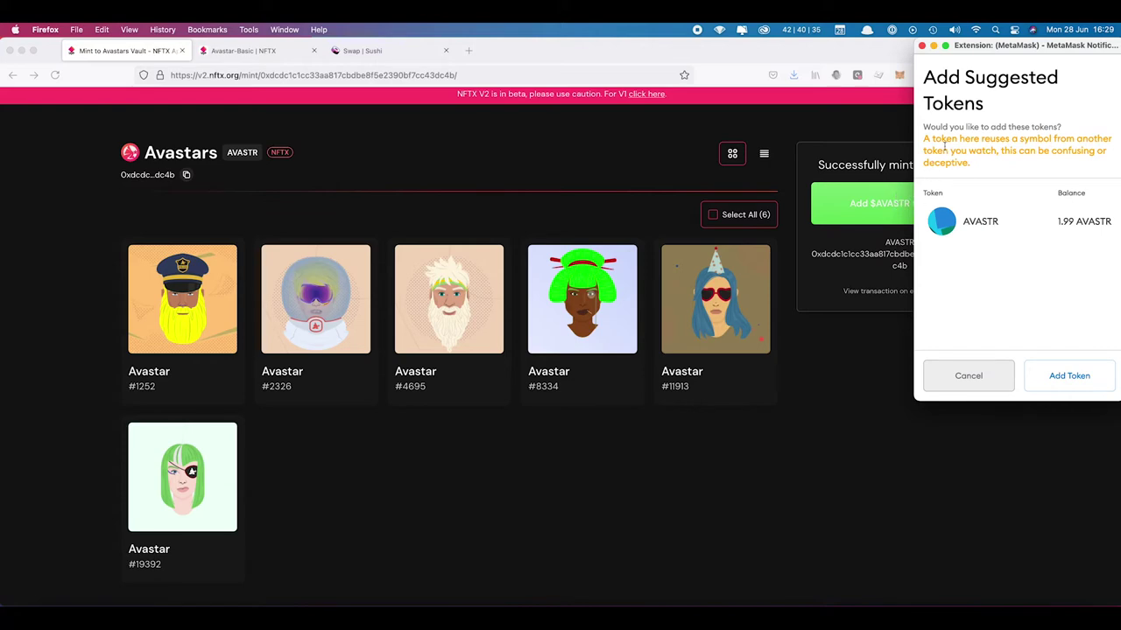
click(1056, 376)
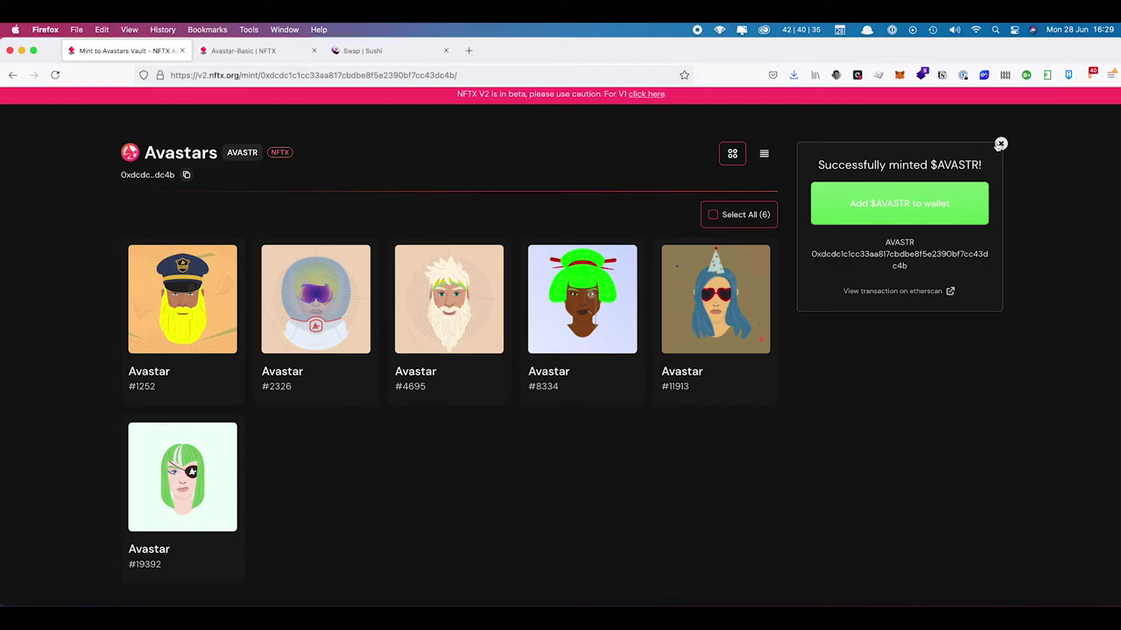
click(1001, 143)
Step: Open the AVASTR vault from Redeemable Vaults and reload its page to refresh the holdings
scroll(357, 182, up, 2)
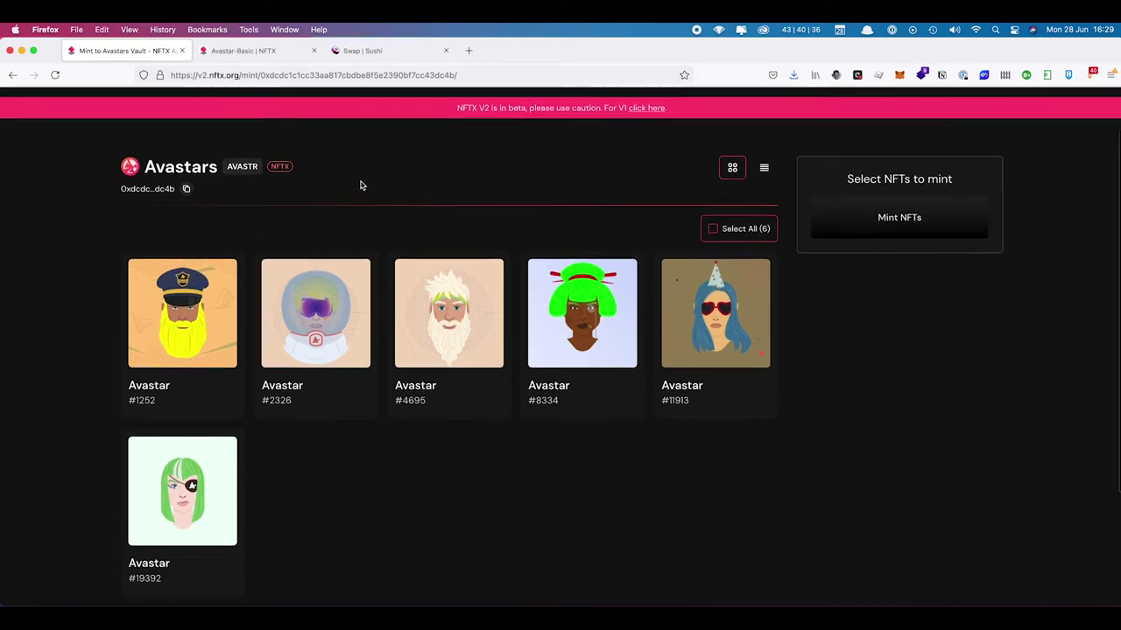
click(223, 127)
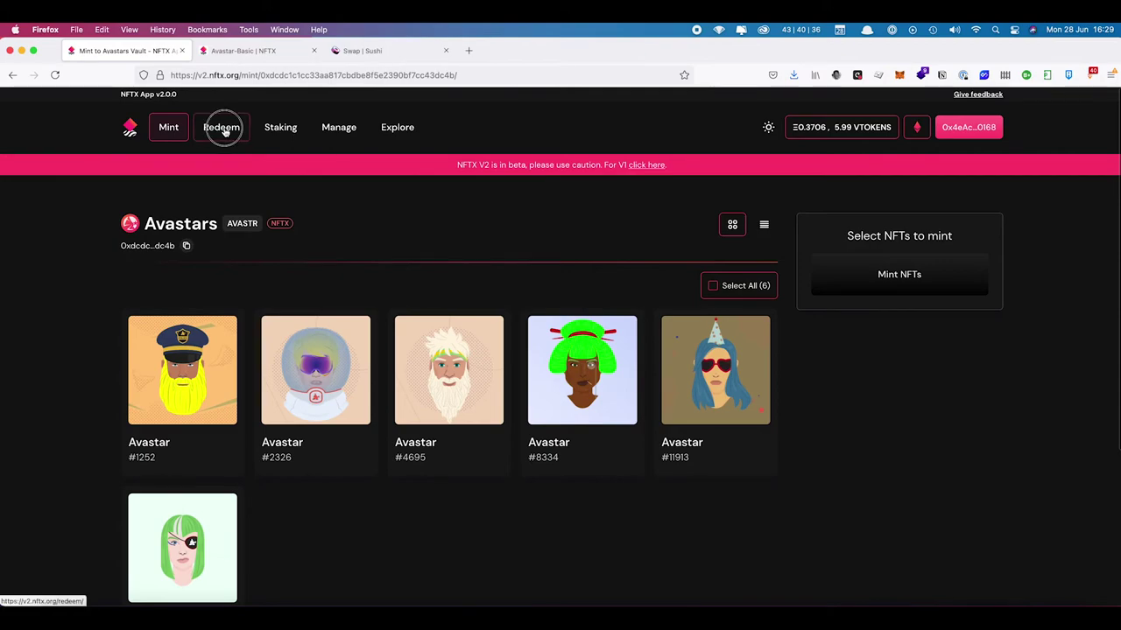
scroll(70, 366, down, 1)
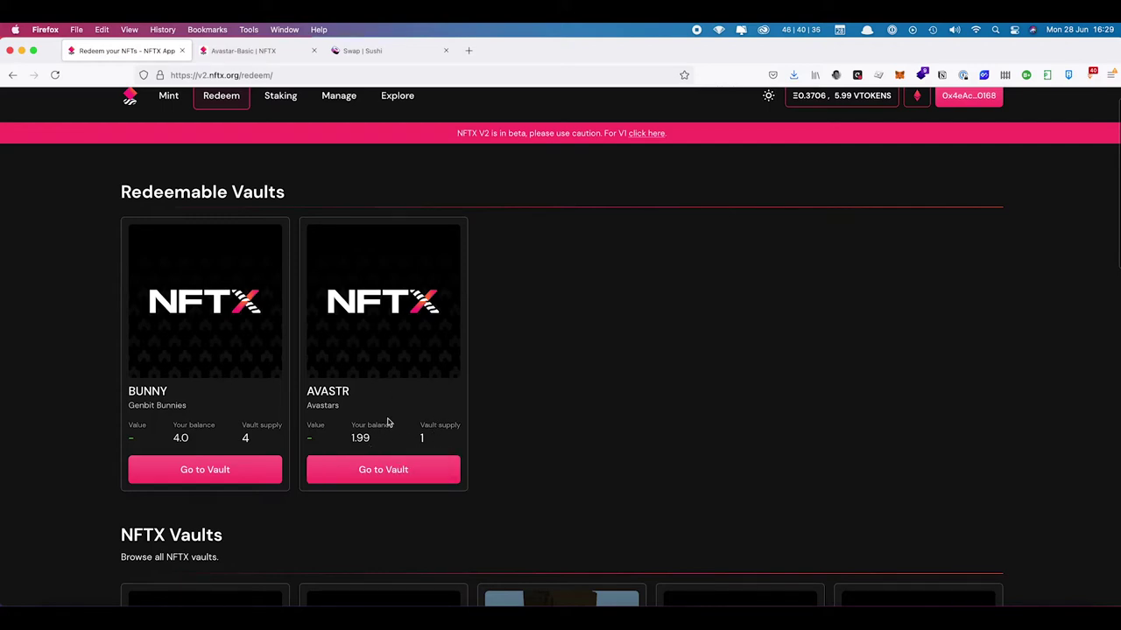
click(382, 470)
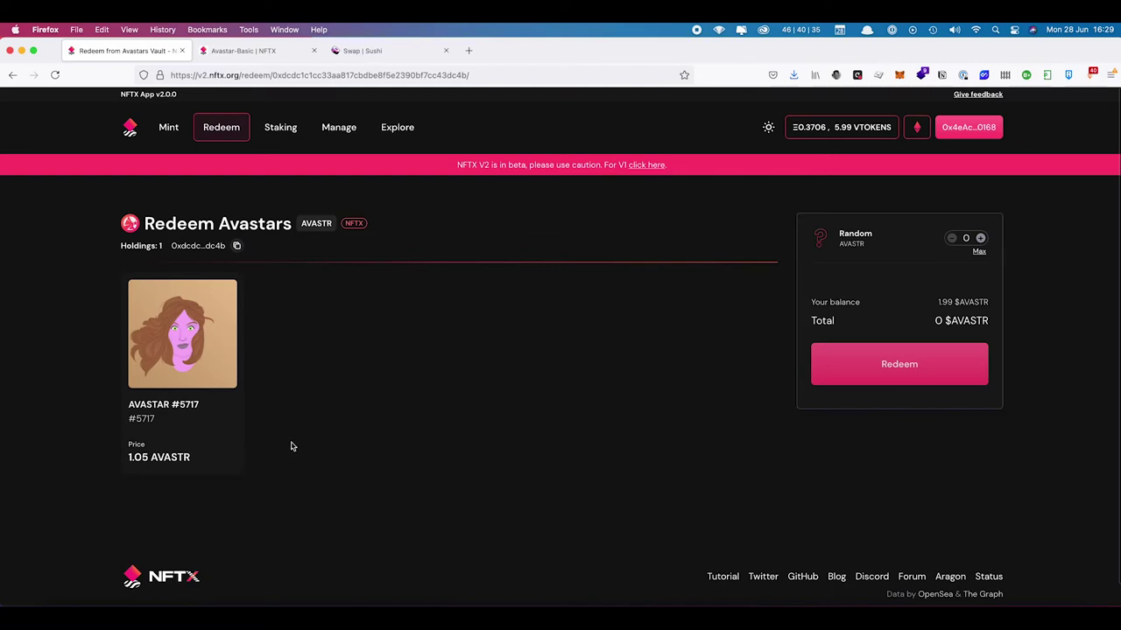
key(super+r)
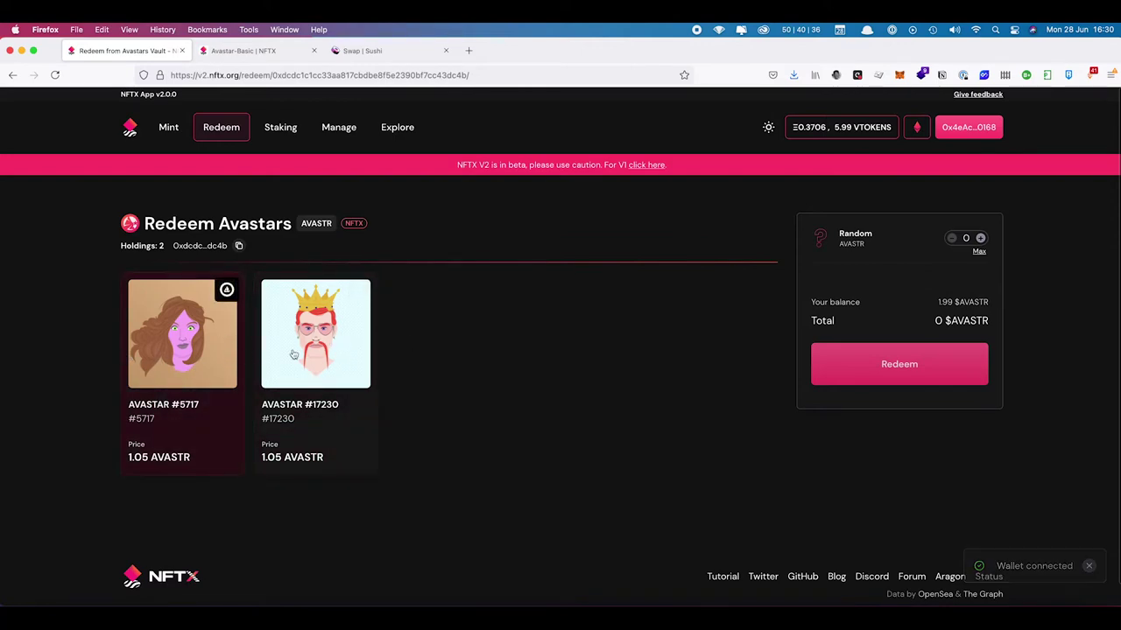
Step: Check the $AVASTR balance in the redeem summary
double_click(946, 302)
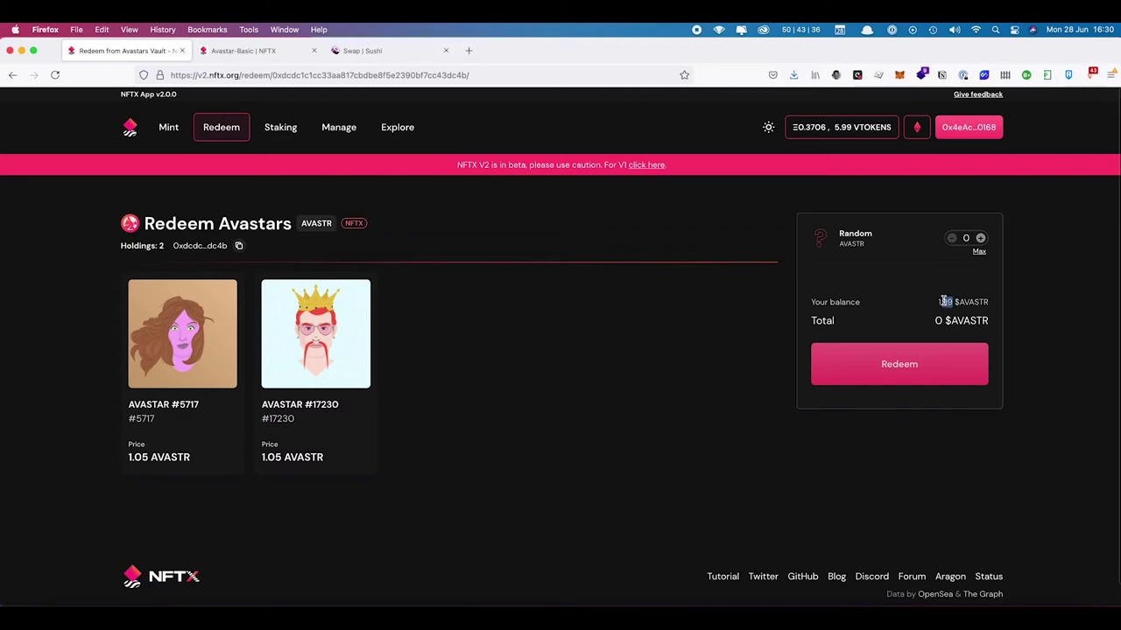
drag(952, 302, 938, 302)
click(941, 302)
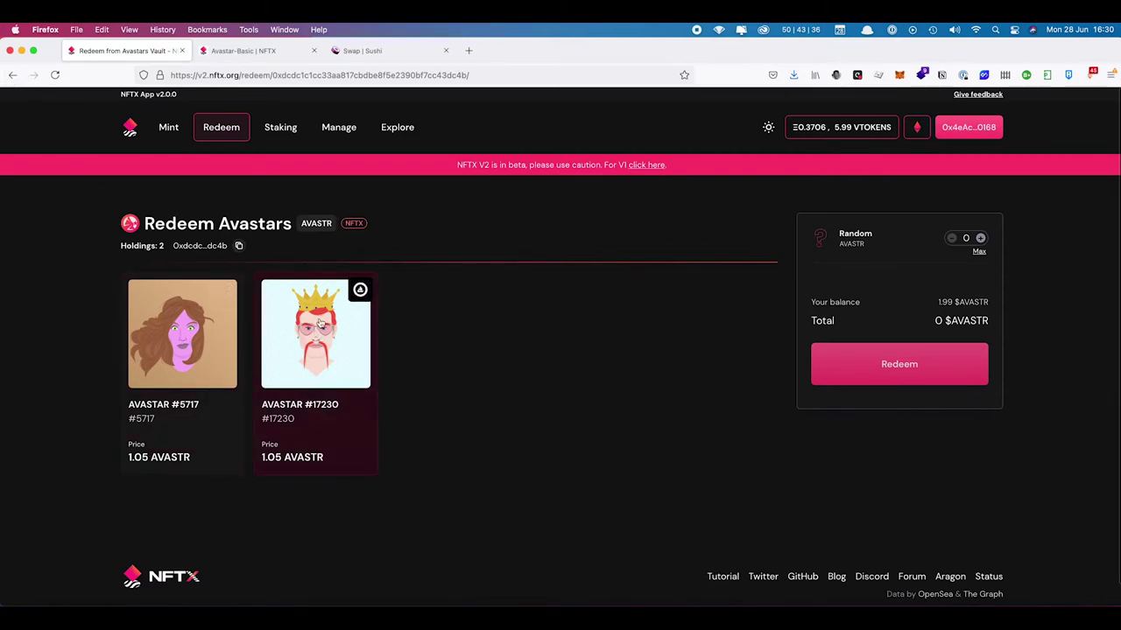
Step: Try choosing Avastar #17230, one random Avastar, and Avastar #5717 to compare redeem totals, clearing each choice
click(323, 364)
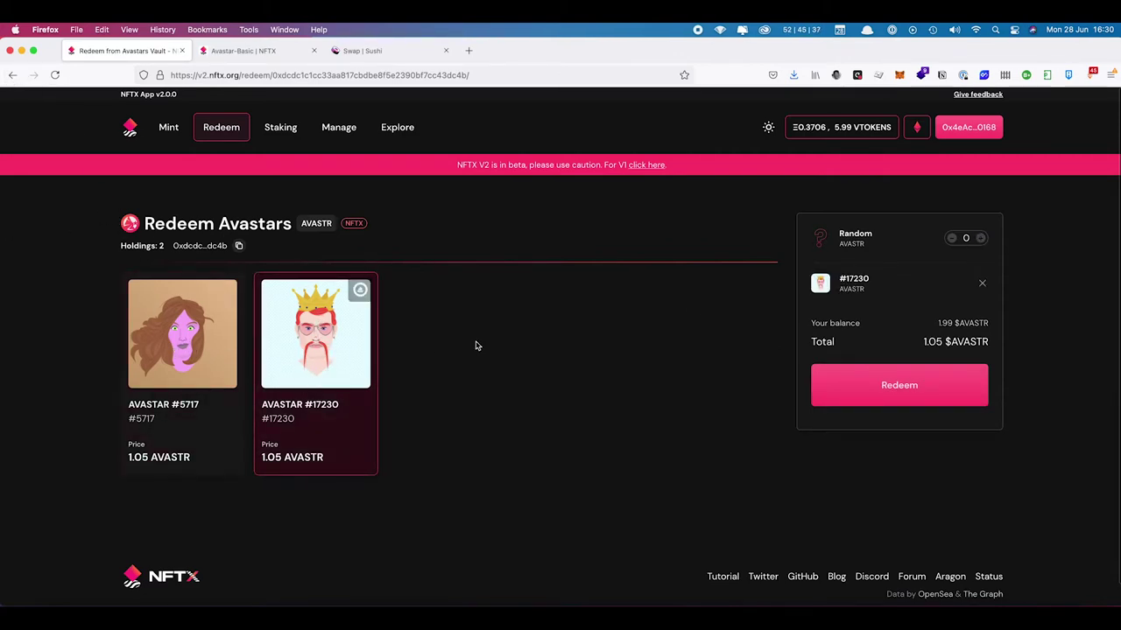
click(273, 376)
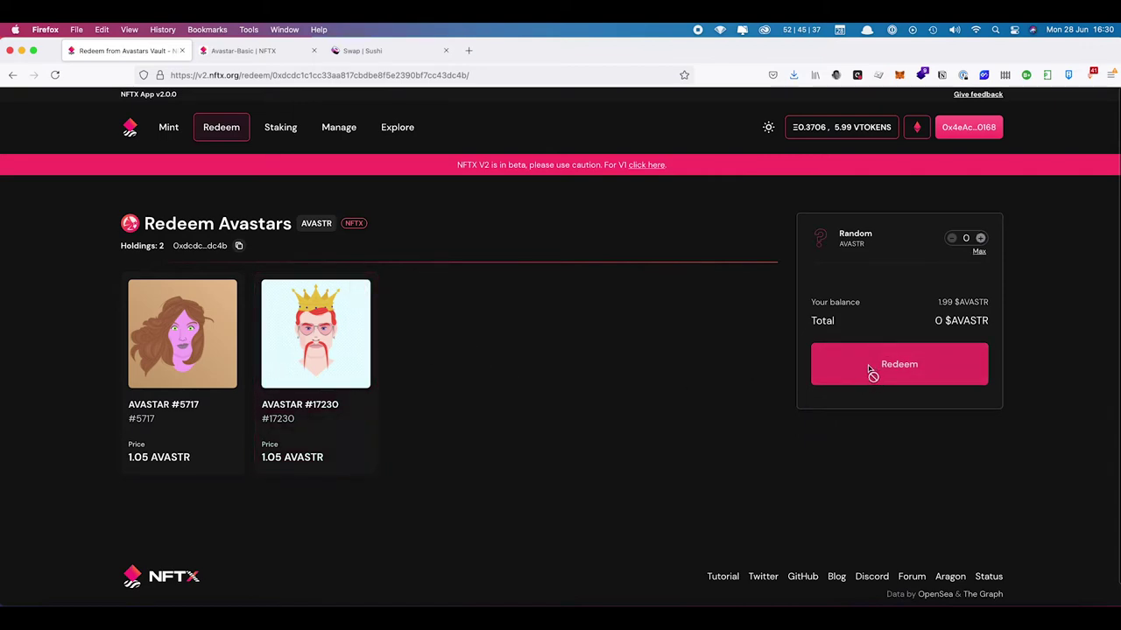
click(980, 238)
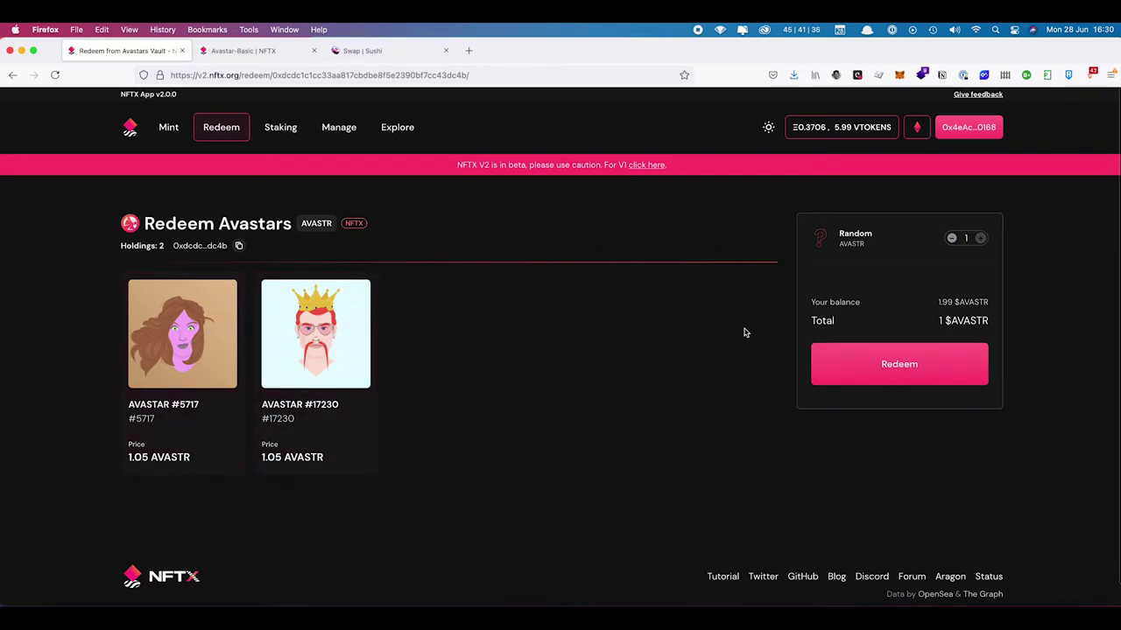
click(951, 239)
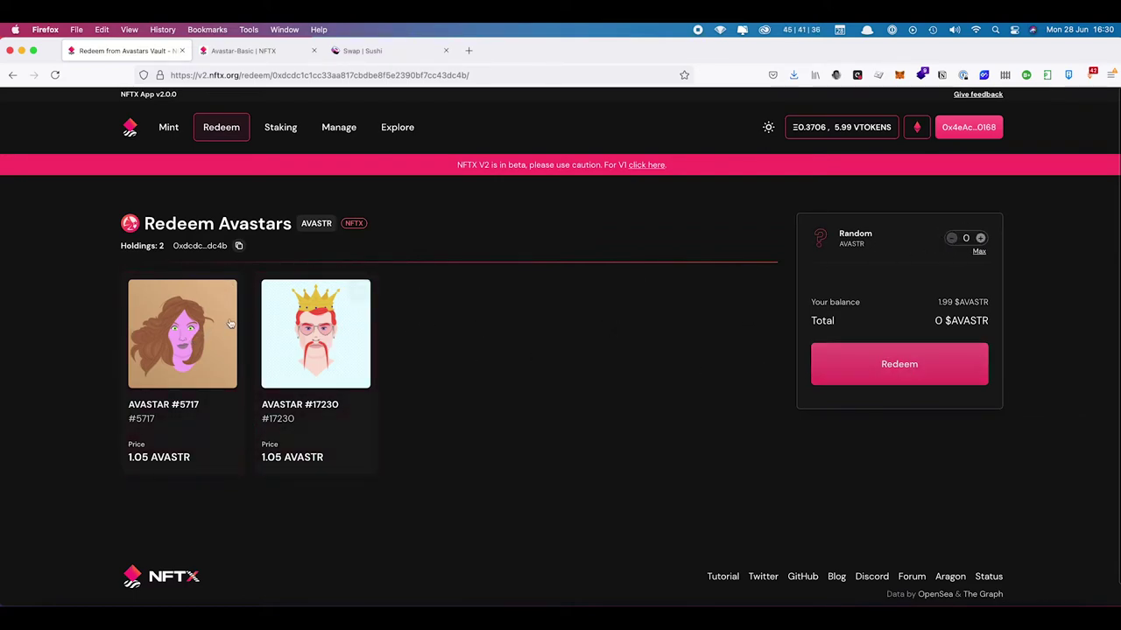
click(289, 335)
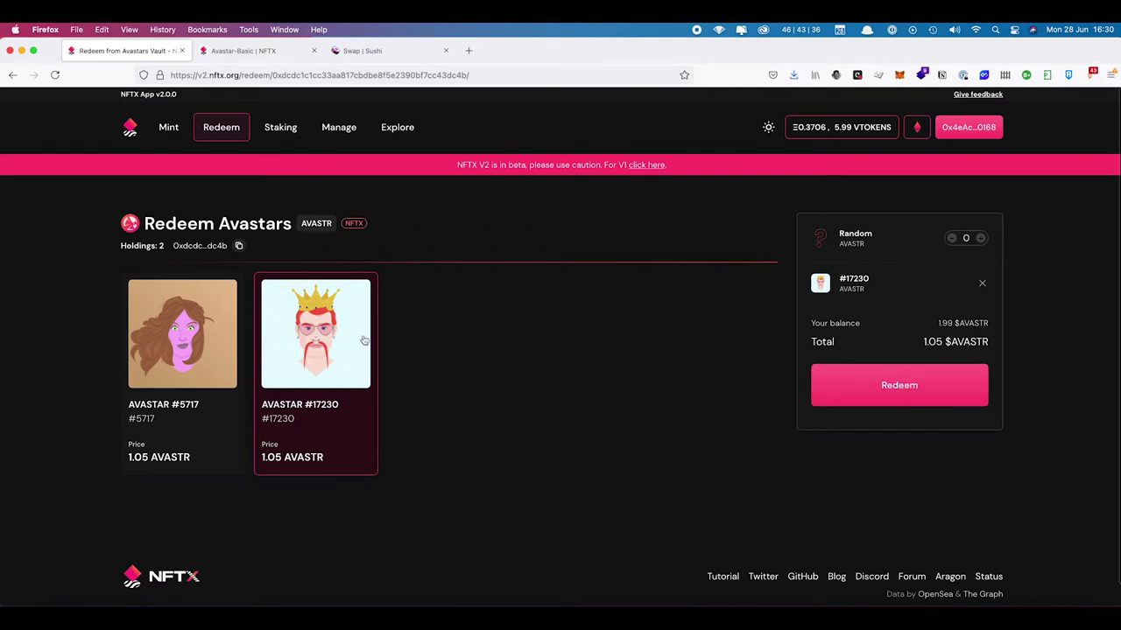
click(210, 362)
click(324, 350)
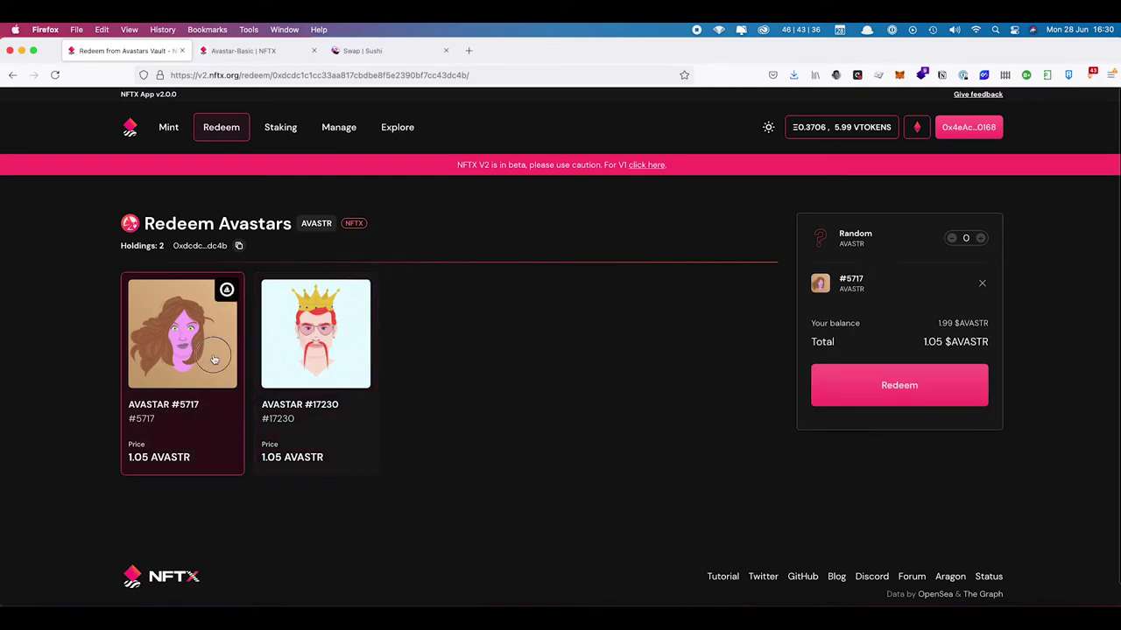
click(193, 351)
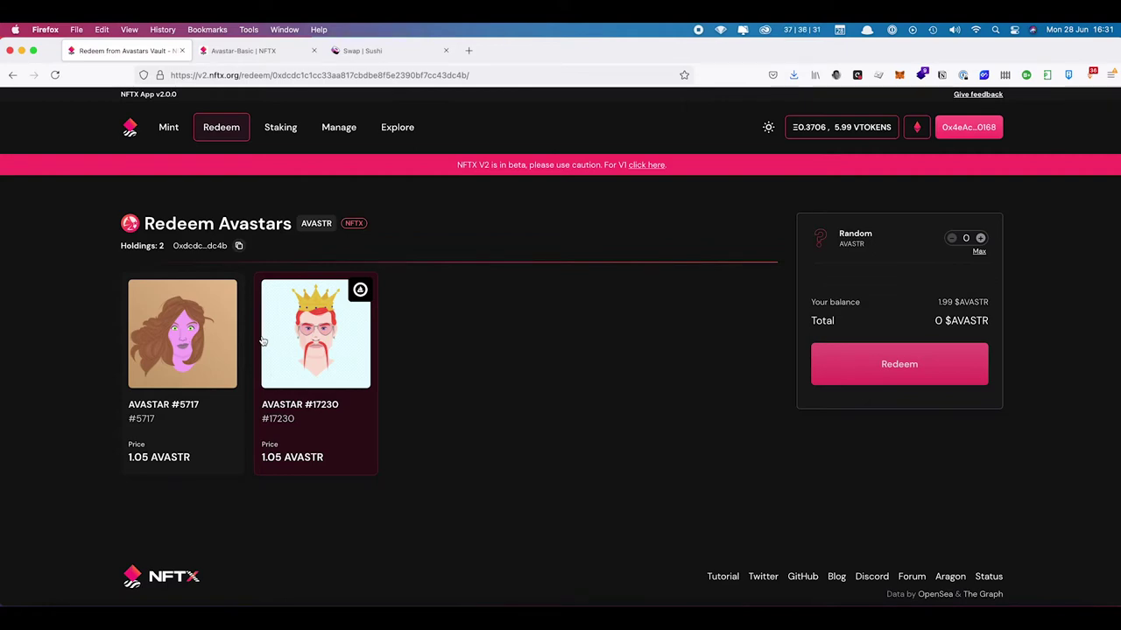
Step: Review the available $AVASTR balance against the redeem prices of the two Avastars
triple_click(949, 300)
click(946, 301)
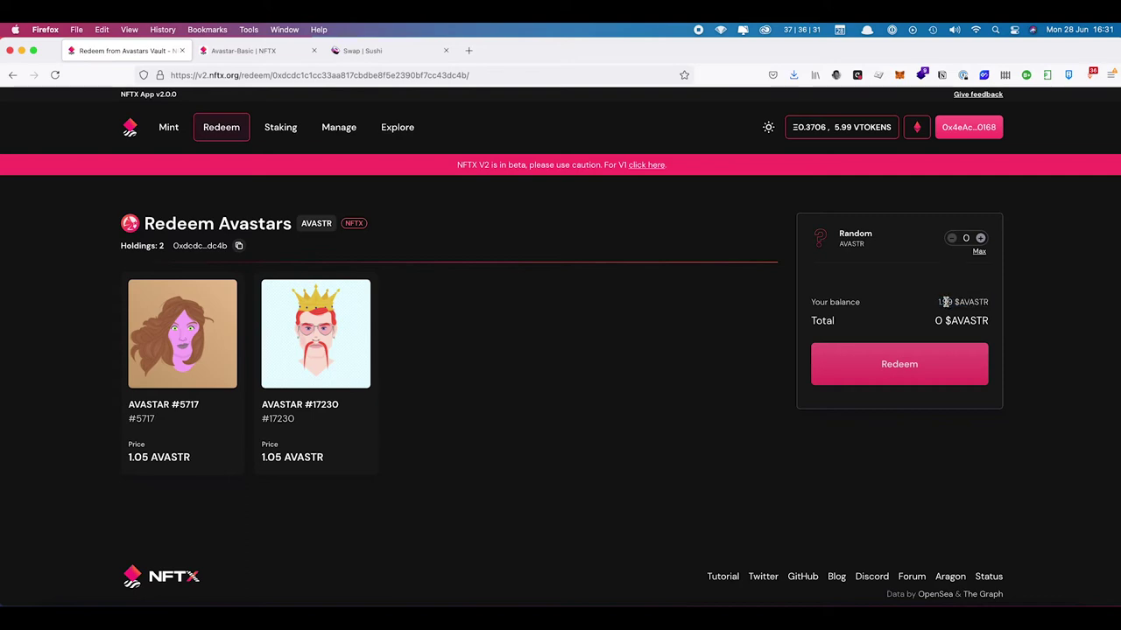
double_click(946, 301)
click(951, 301)
scroll(525, 438, down, 2)
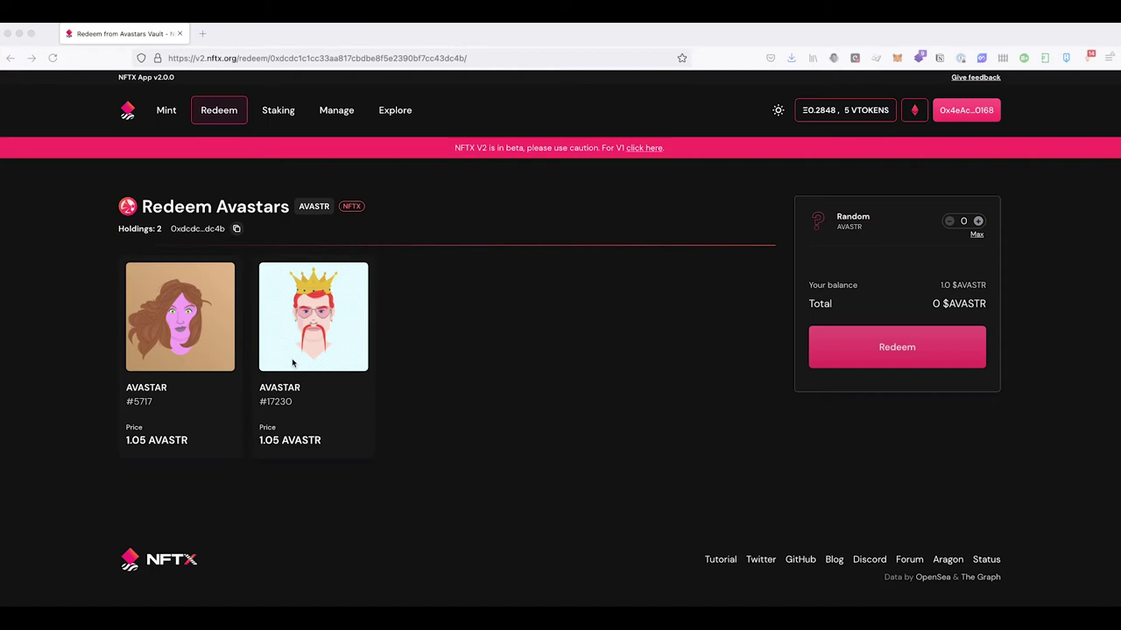
Step: Open the Staking page with the list of all pools
click(547, 337)
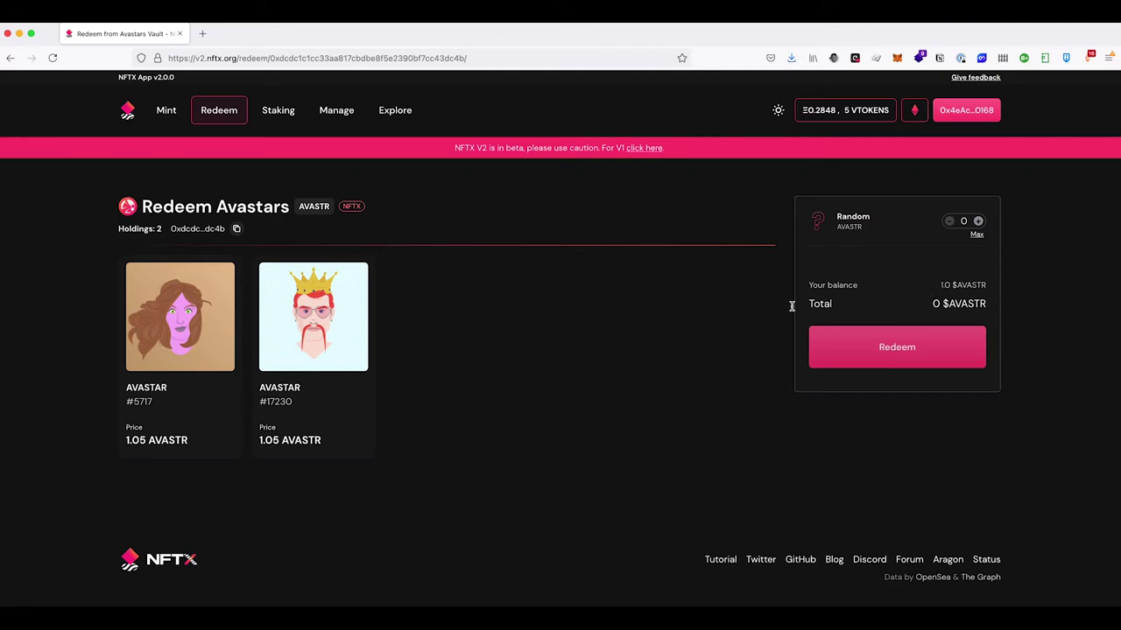
click(280, 112)
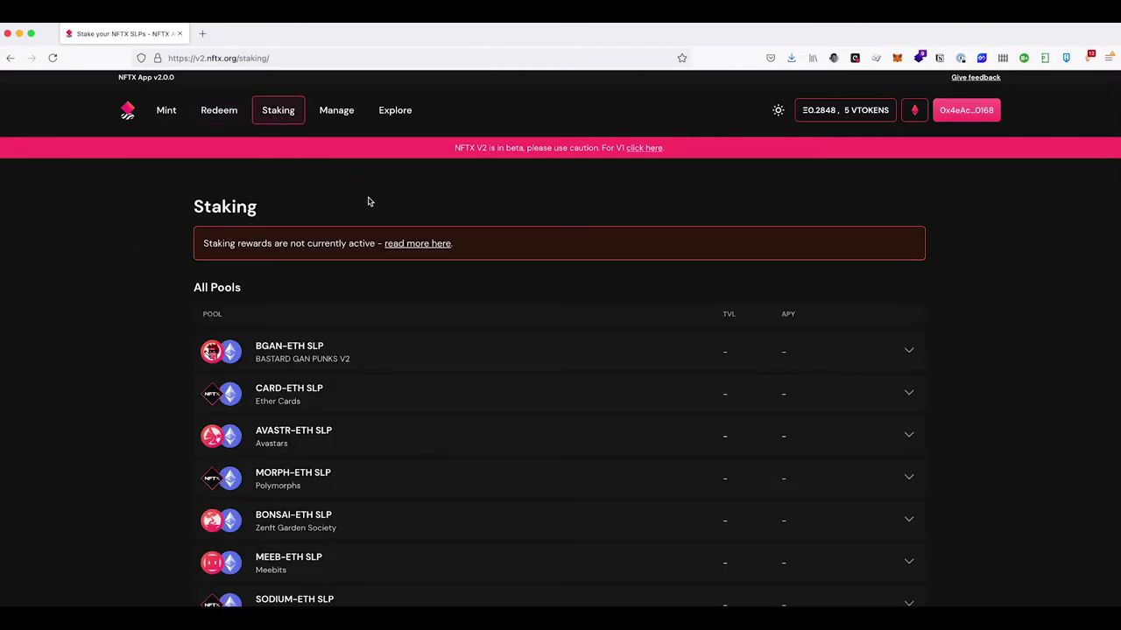
Step: Expand the AVASTR-ETH SLP pool and open its add-liquidity page on Sushi
scroll(391, 278, down, 1)
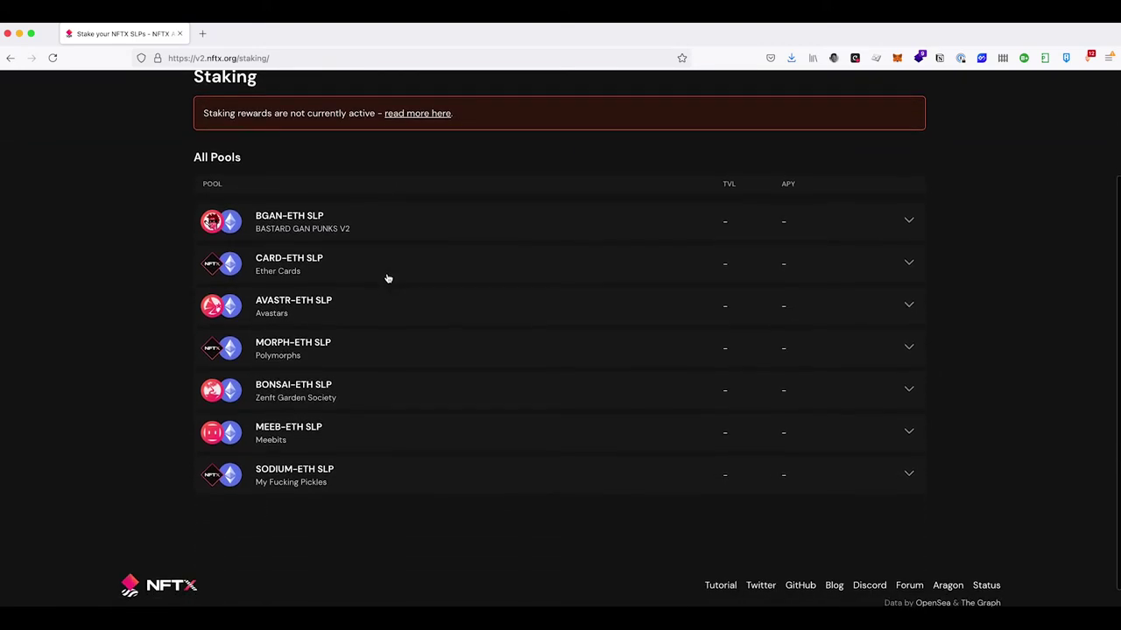
click(305, 305)
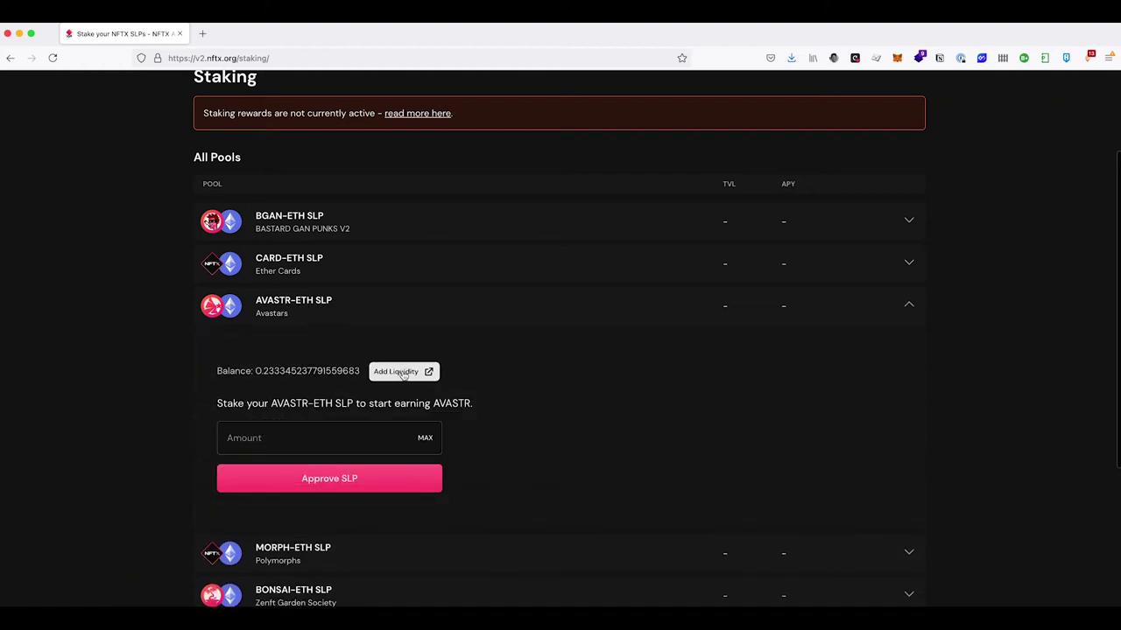
click(402, 372)
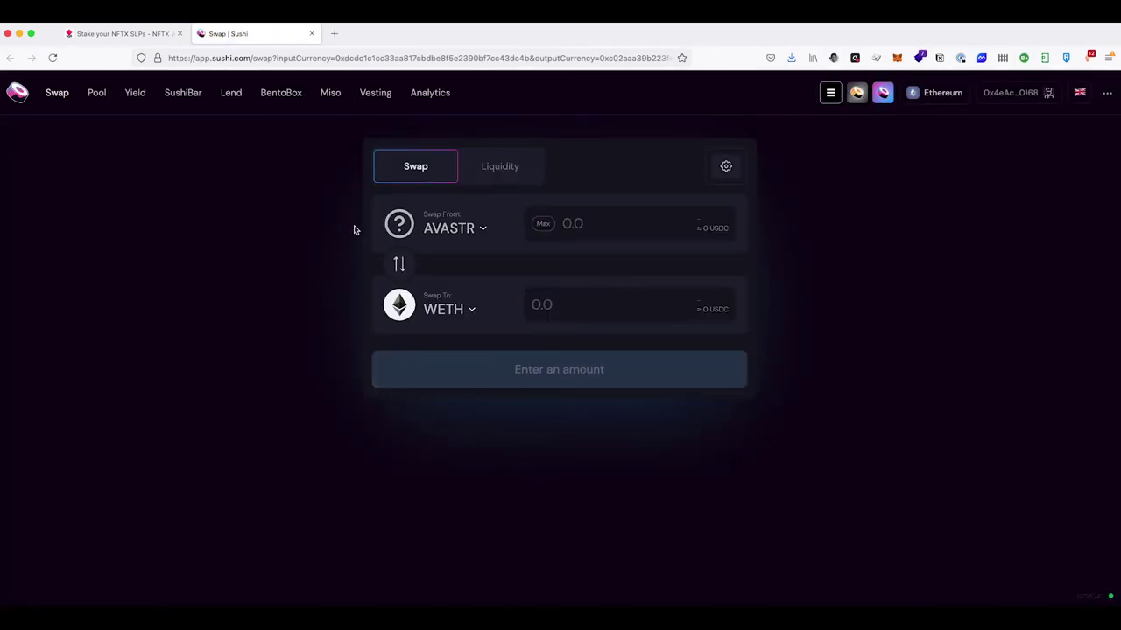
Step: Switch Sushi to adding liquidity and pair AVASTR with ETH instead of WETH
click(511, 167)
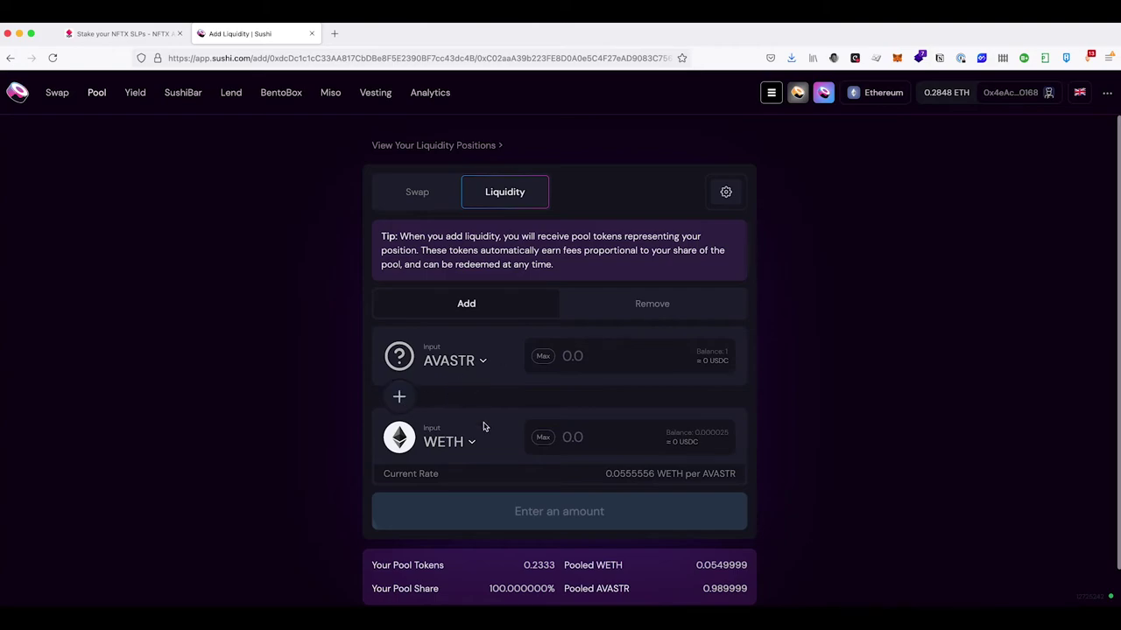
click(460, 445)
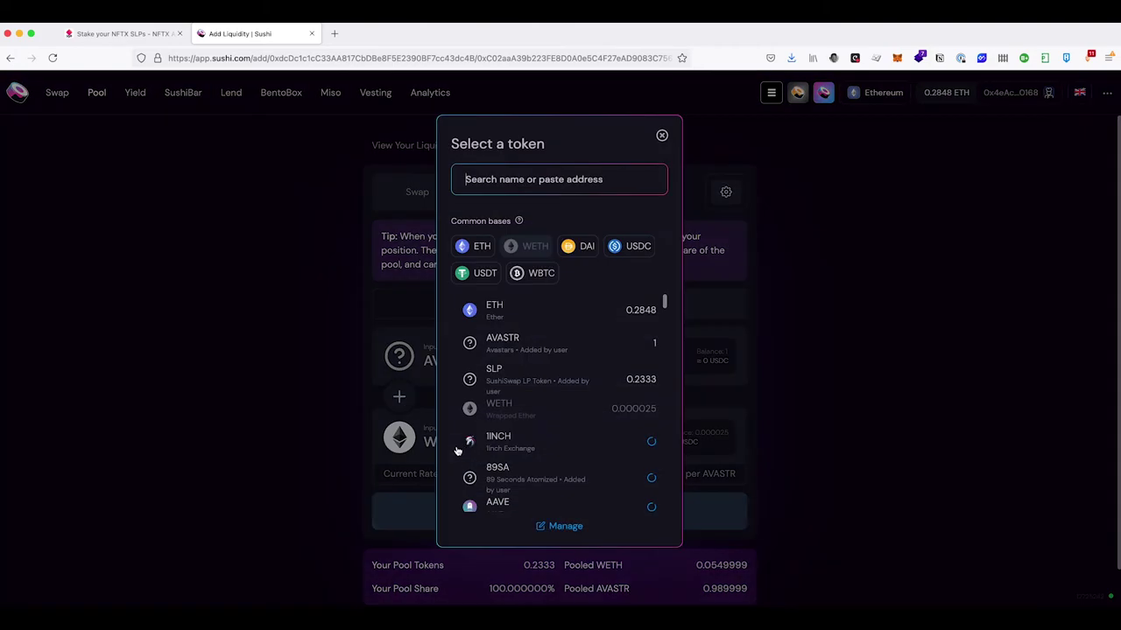
click(481, 248)
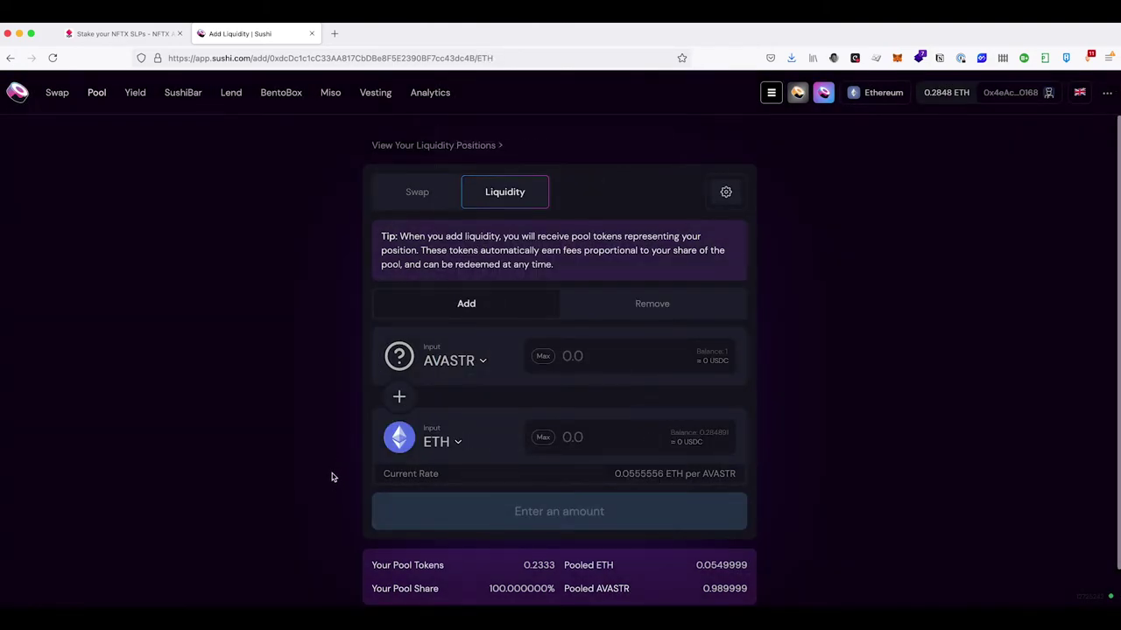
click(615, 350)
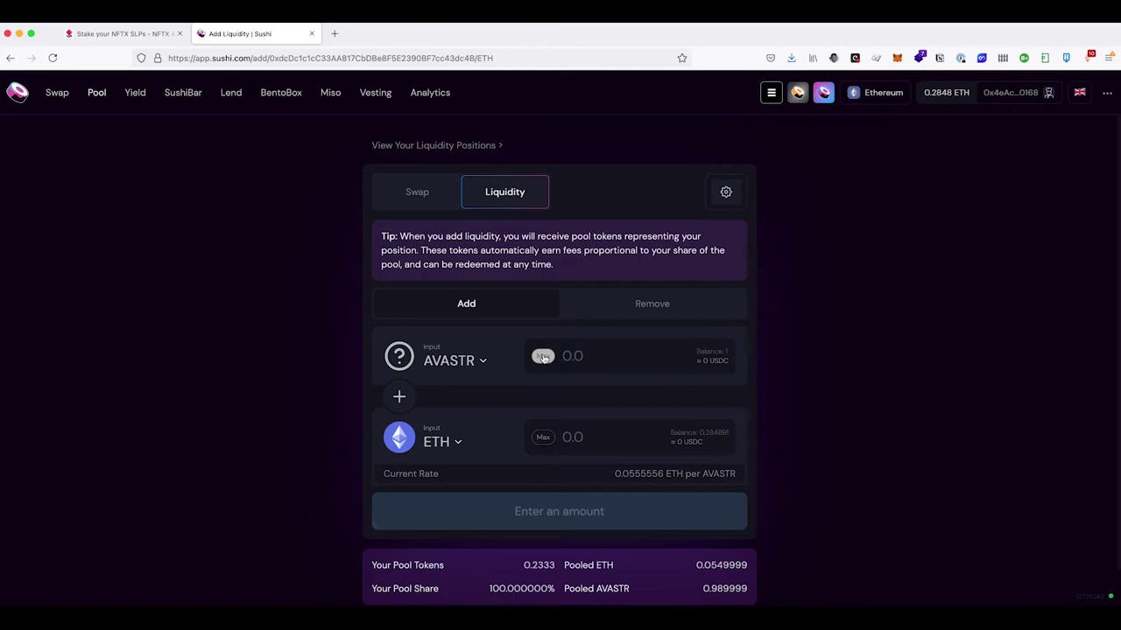
Step: Return to the NFTX staking page and check the wallet's ETH and vToken balances
click(122, 33)
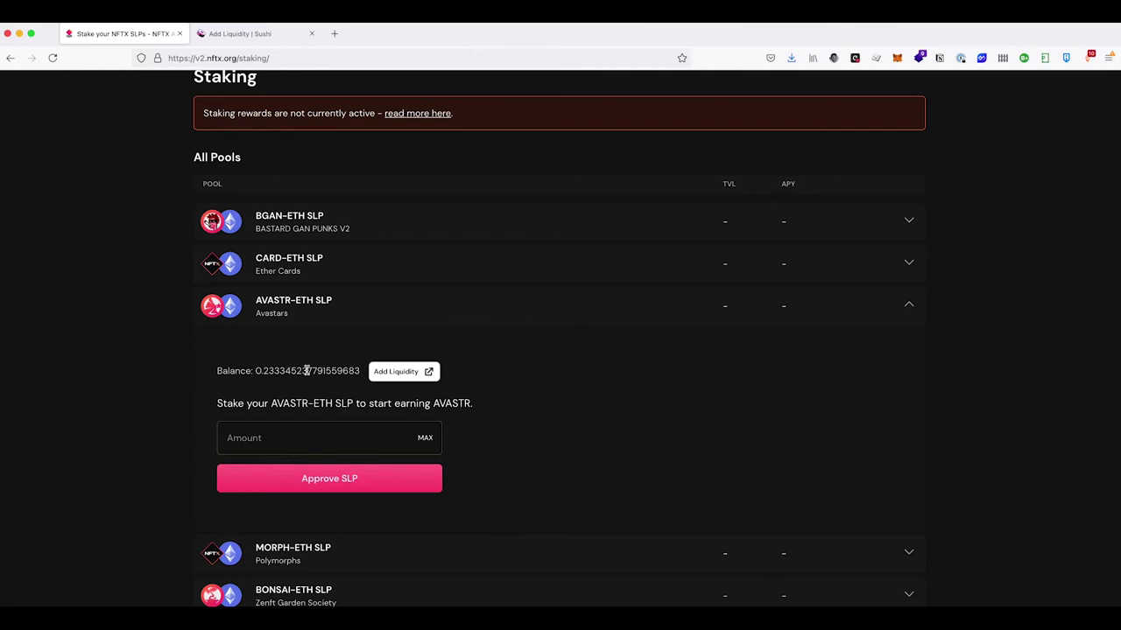
scroll(813, 131, up, 3)
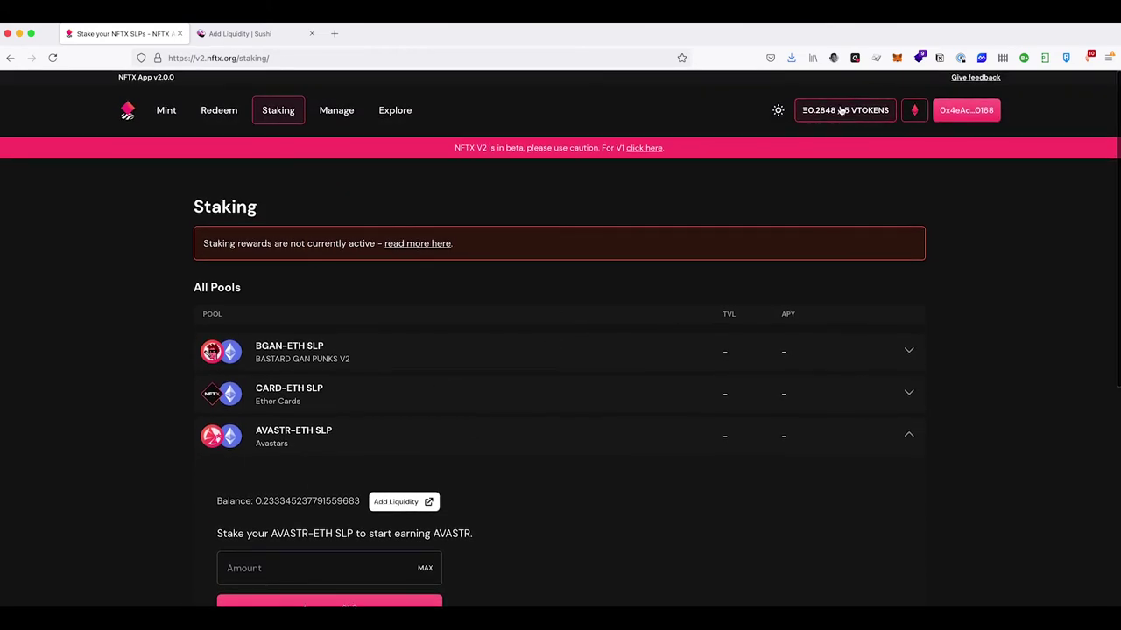
click(840, 110)
click(86, 419)
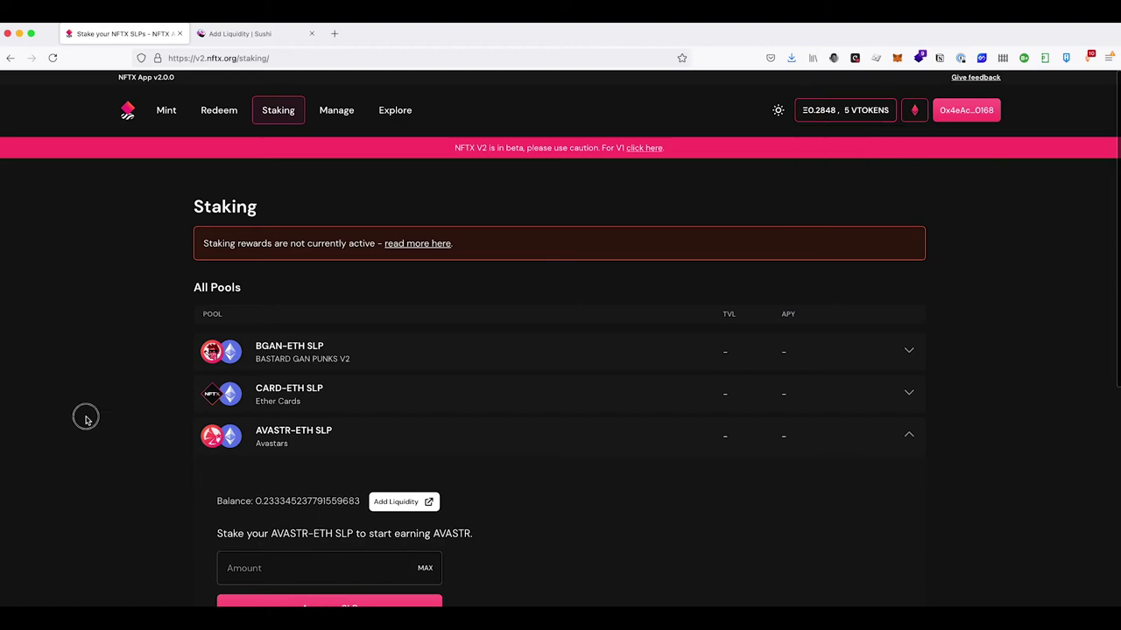
Step: Go back to Sushi's Add Liquidity page and set the AVASTR amount to 1
click(236, 33)
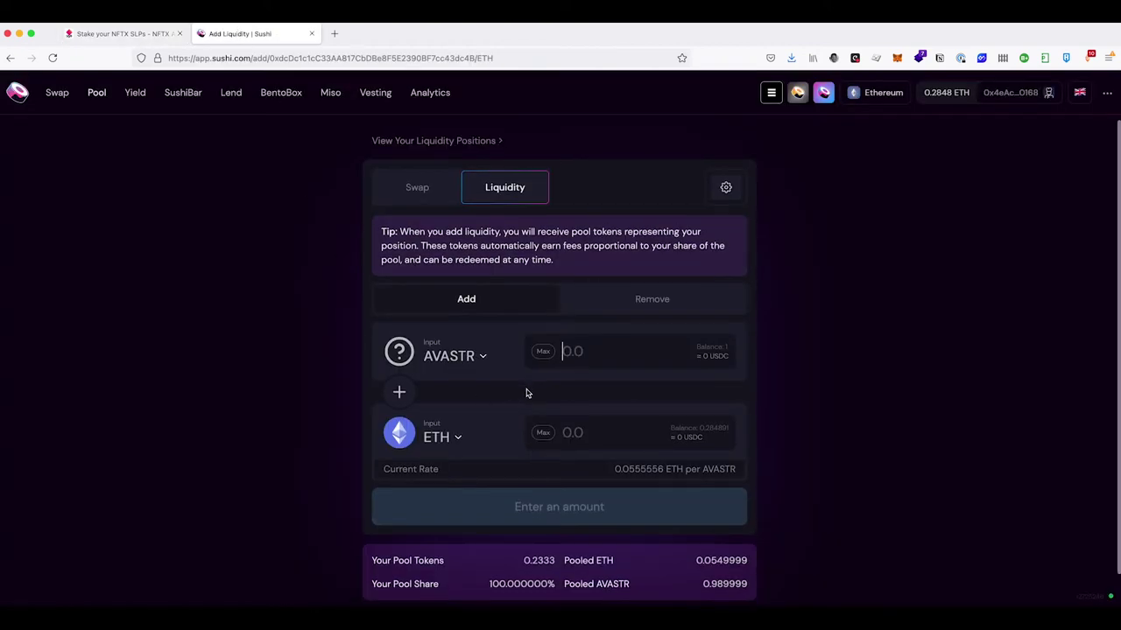
scroll(526, 393, down, 1)
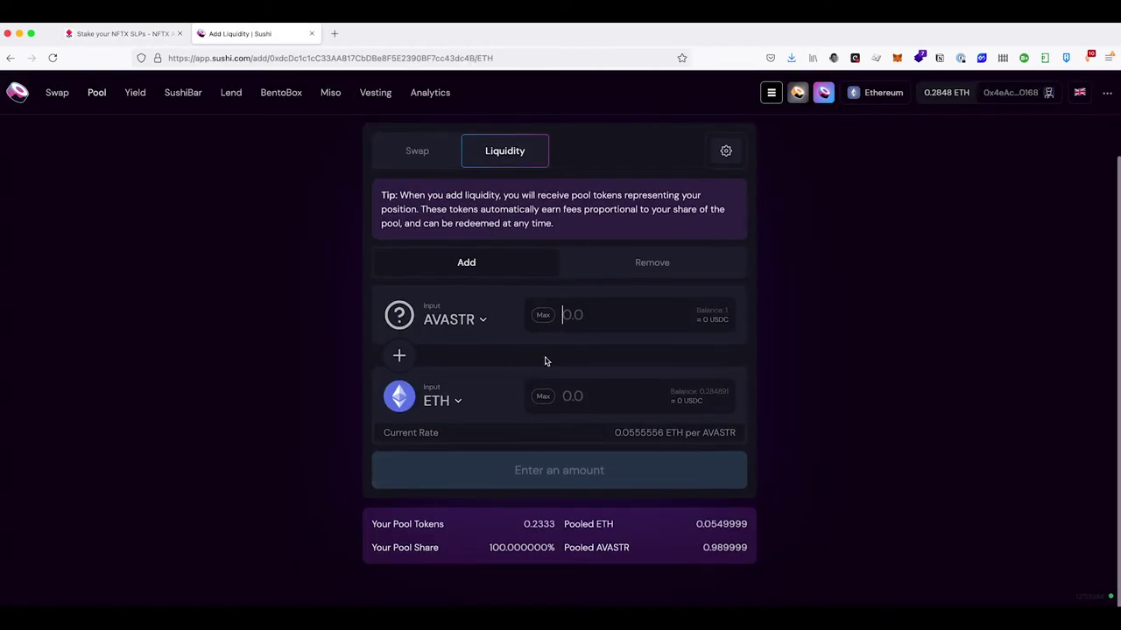
click(592, 316)
text(1)
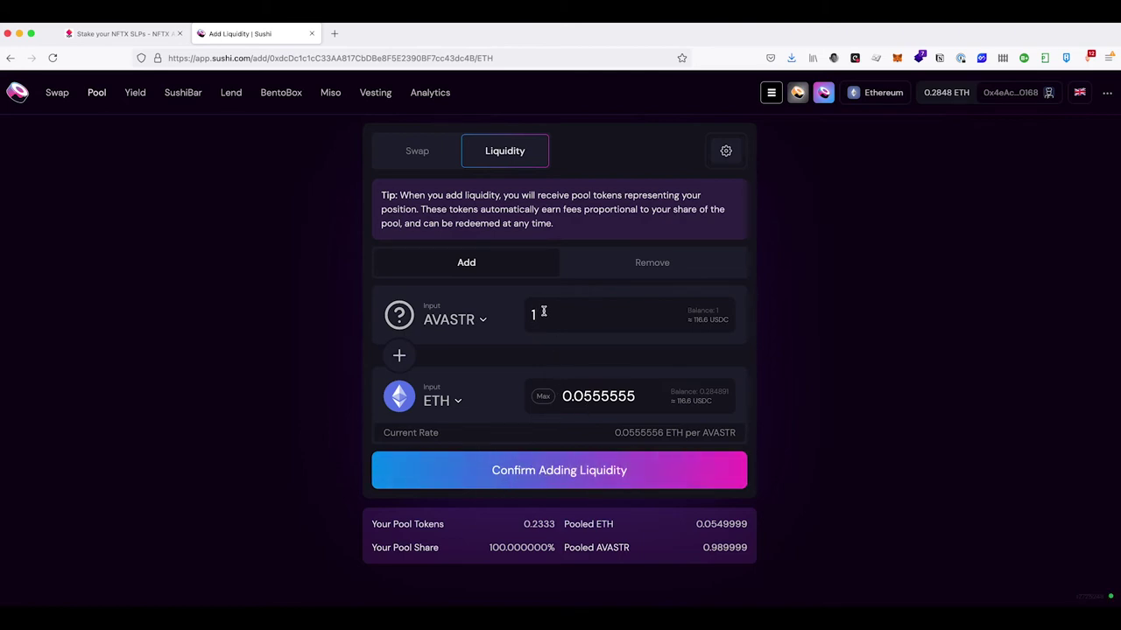
Step: Supply 1 AVASTR and 0.0555555 ETH to the pool, confirming the transaction in MetaMask
click(535, 470)
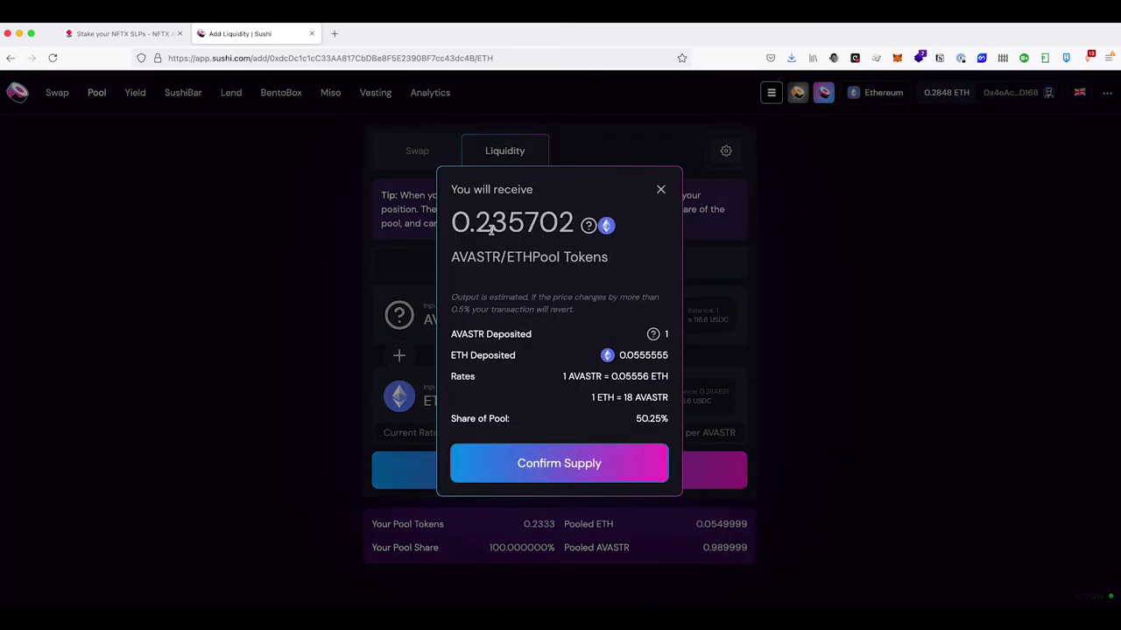
click(536, 470)
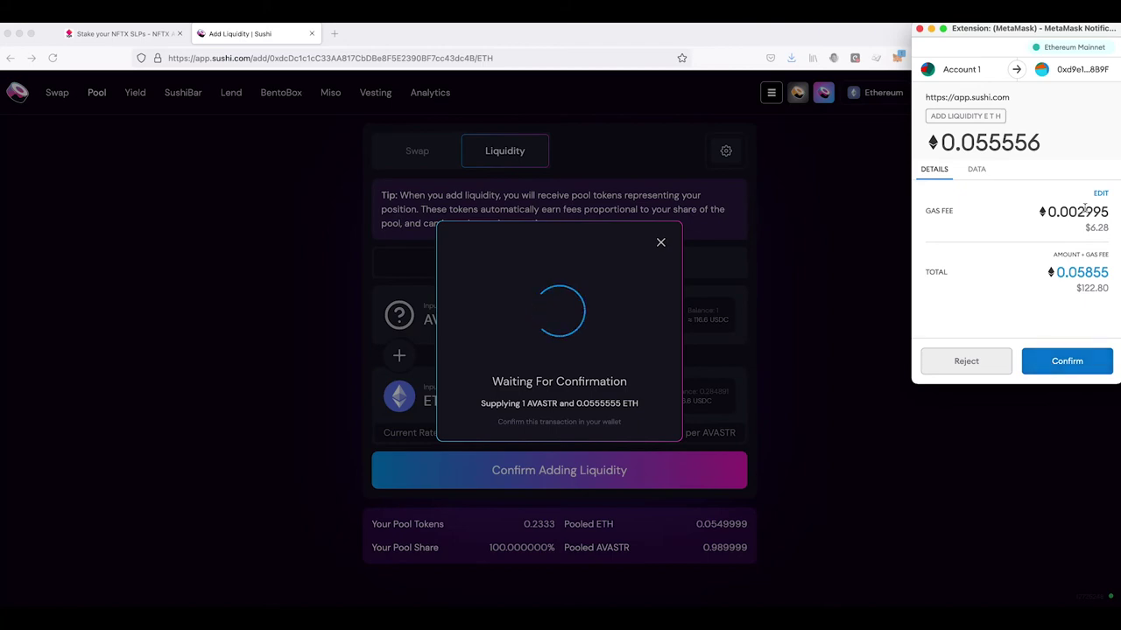
click(1057, 364)
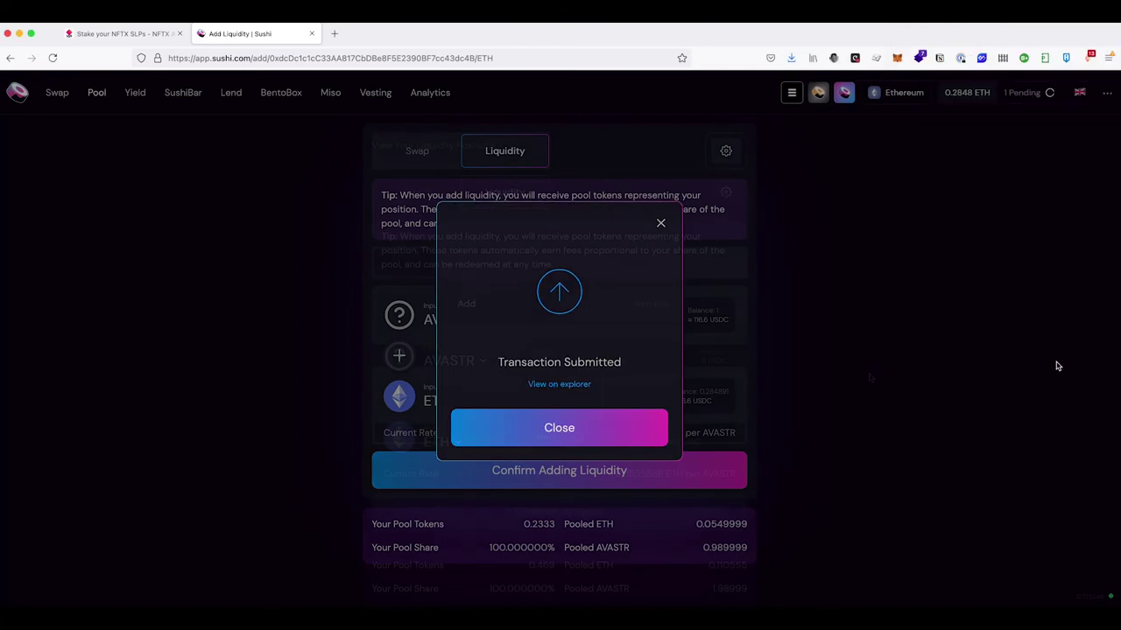
click(865, 379)
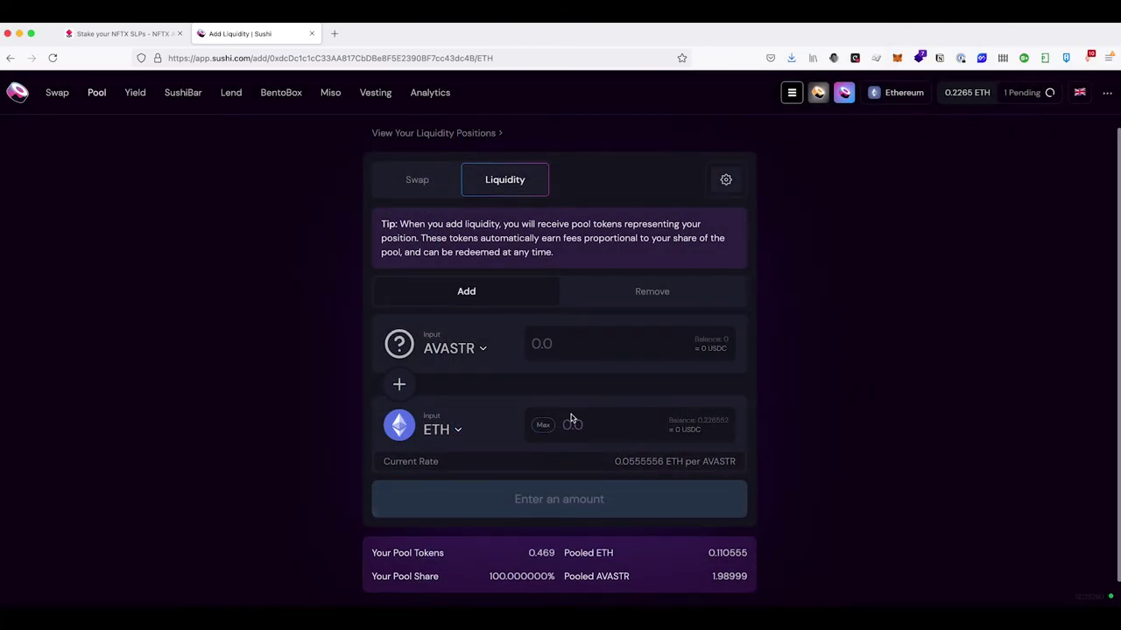
Step: Examine the liquidity position's pool tokens, pooled ETH and pooled AVASTR amounts
click(542, 551)
drag(542, 552, 594, 557)
click(719, 555)
double_click(721, 555)
mouse_move(747, 553)
mouse_down()
mouse_move(720, 554)
mouse_move(735, 555)
mouse_up()
drag(714, 578, 726, 574)
click(735, 575)
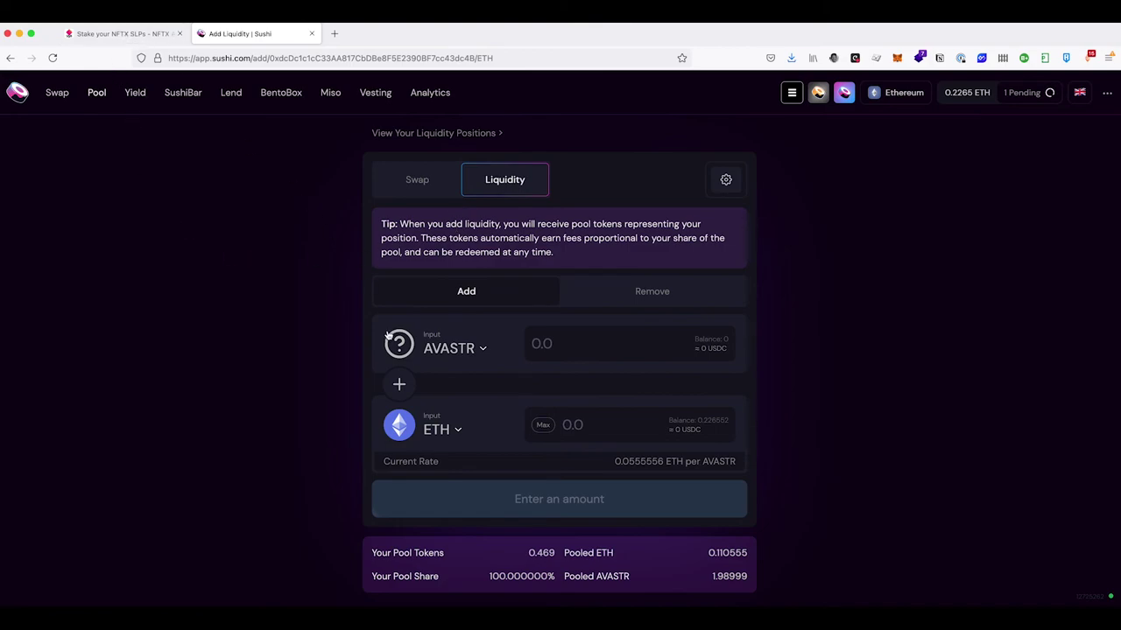
Step: Return to the NFTX staking page and fill in the full AVASTR-ETH SLP balance as the stake amount
click(133, 33)
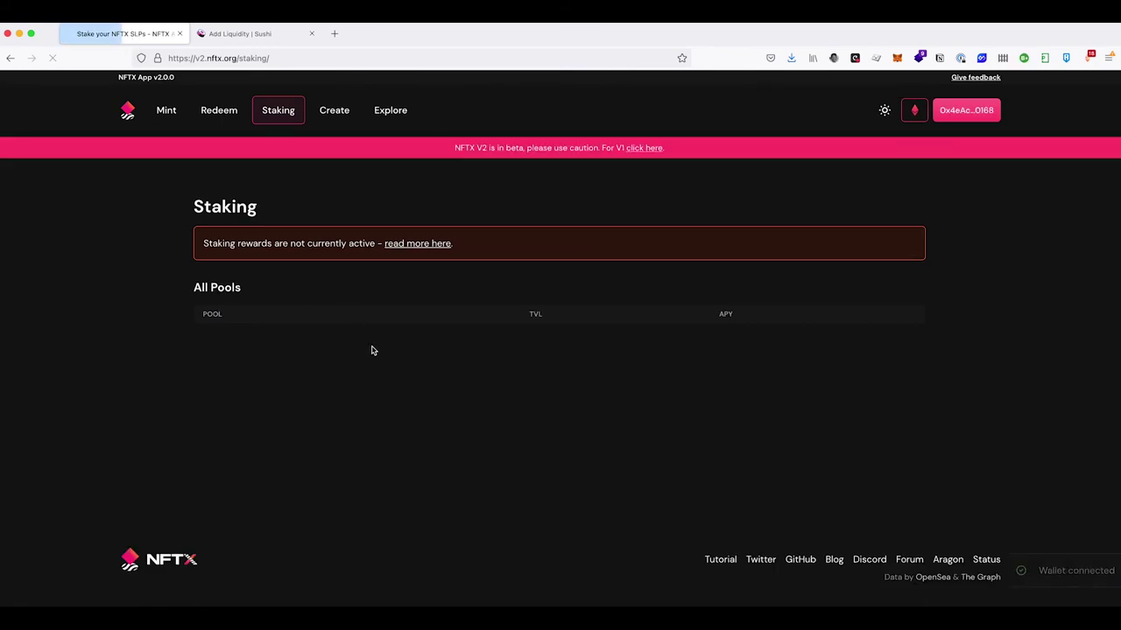
scroll(413, 462, down, 3)
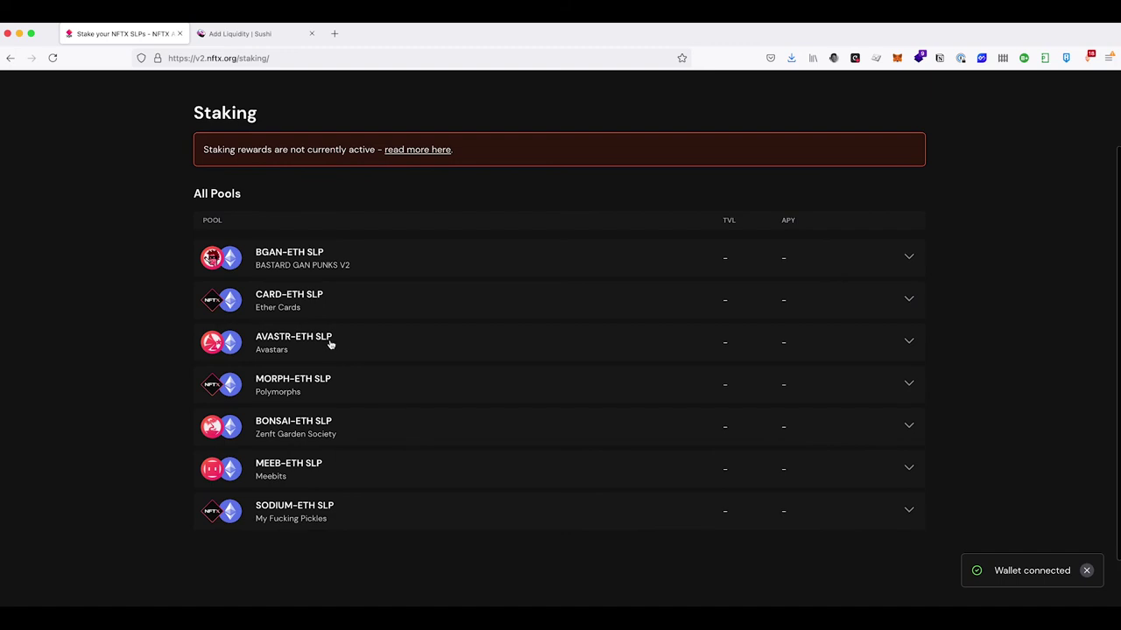
click(327, 343)
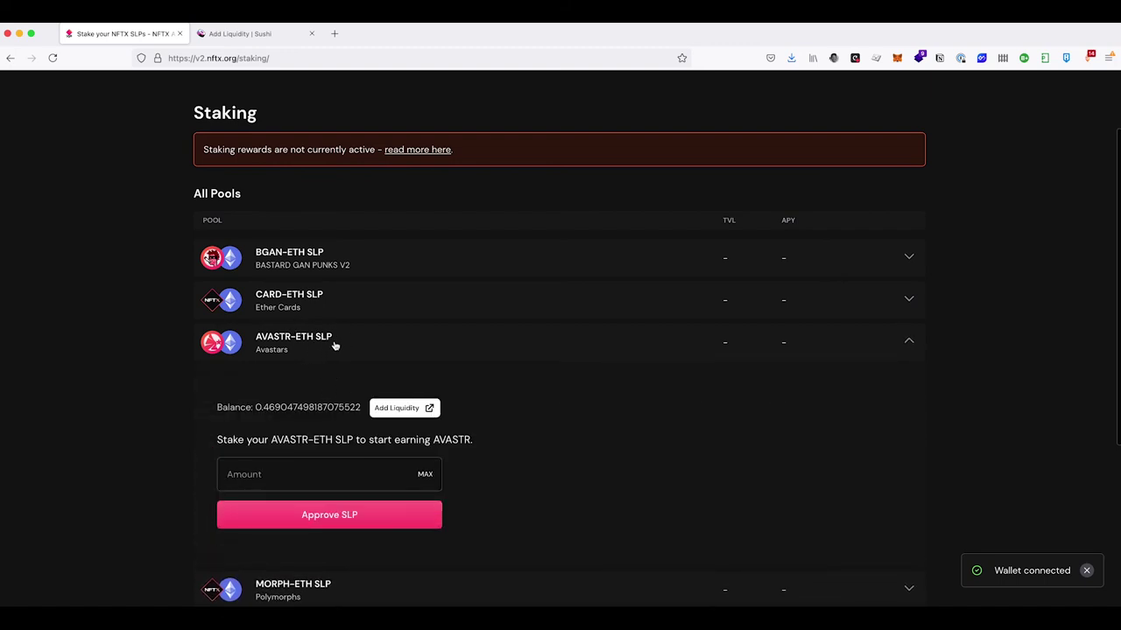
scroll(316, 420, down, 1)
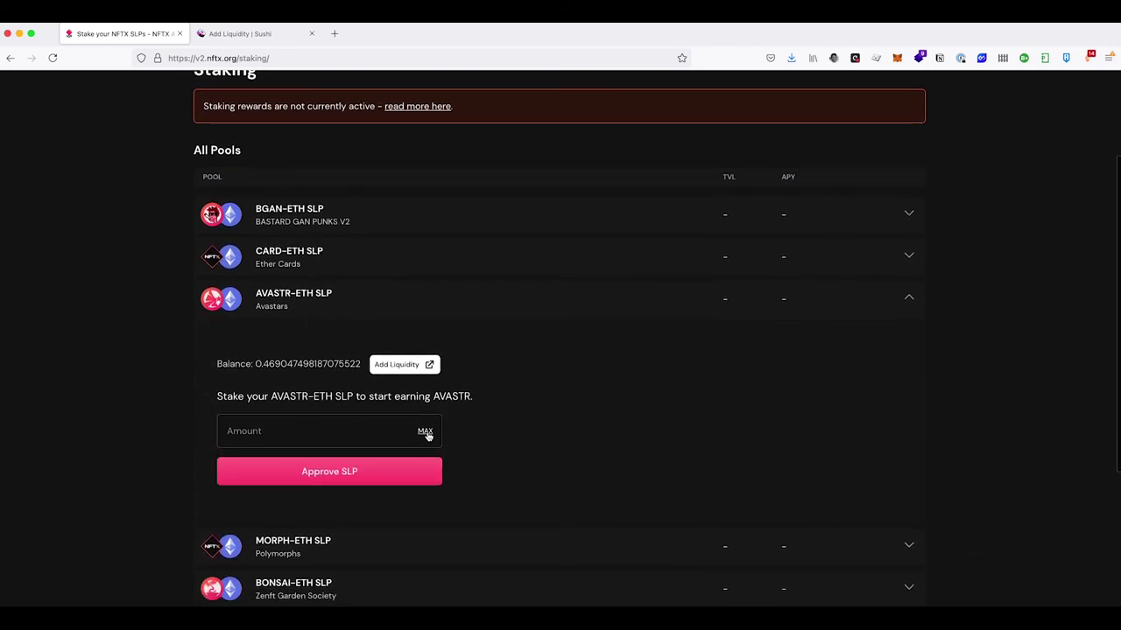
drag(271, 396, 320, 397)
click(358, 397)
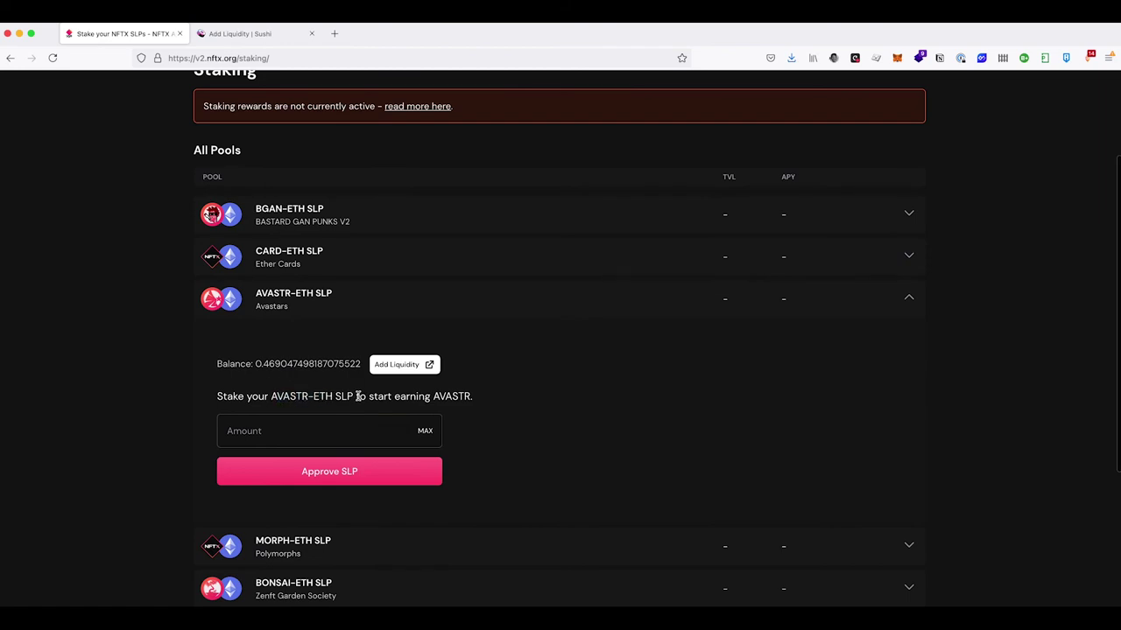
click(424, 431)
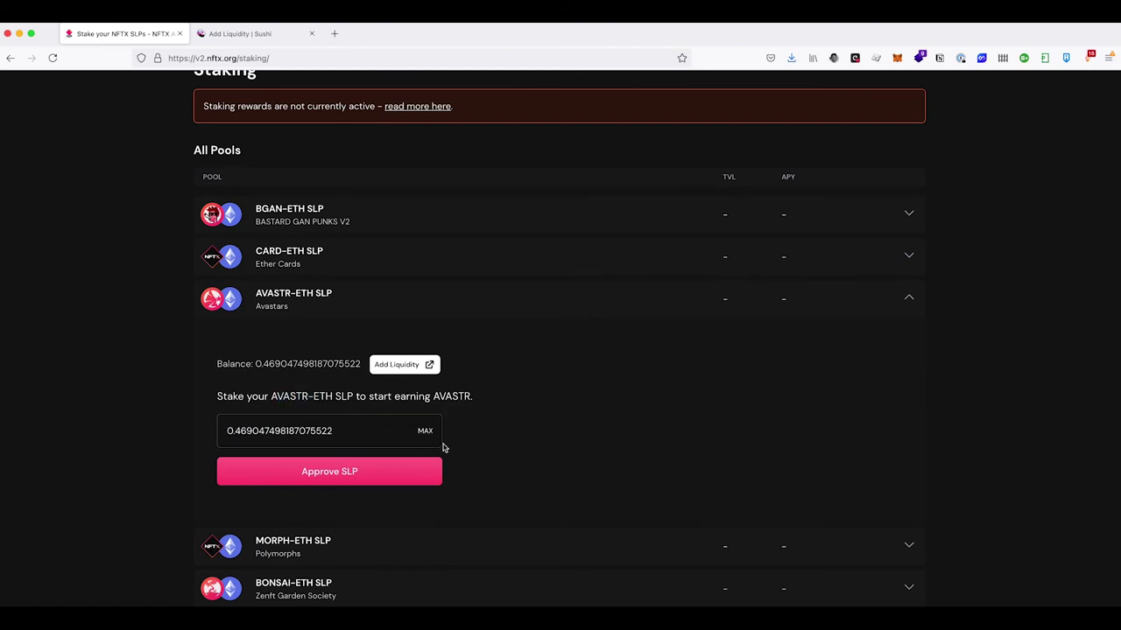
Step: Approve NFTX to spend the AVASTR-ETH SLP tokens and confirm the permission in MetaMask
click(341, 474)
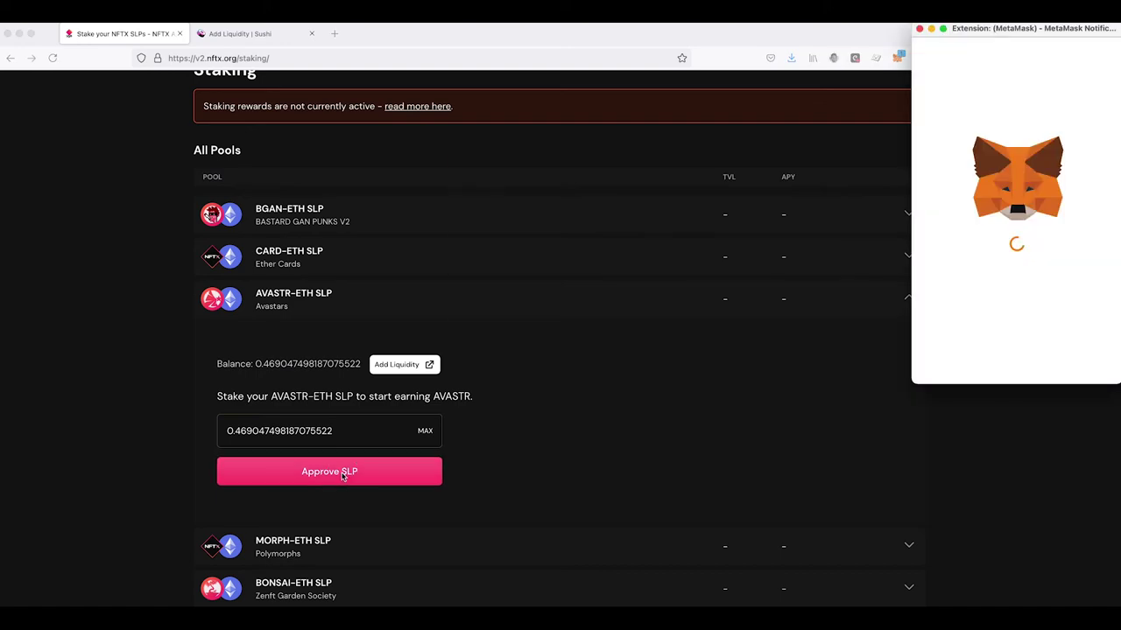
scroll(1015, 289, down, 1)
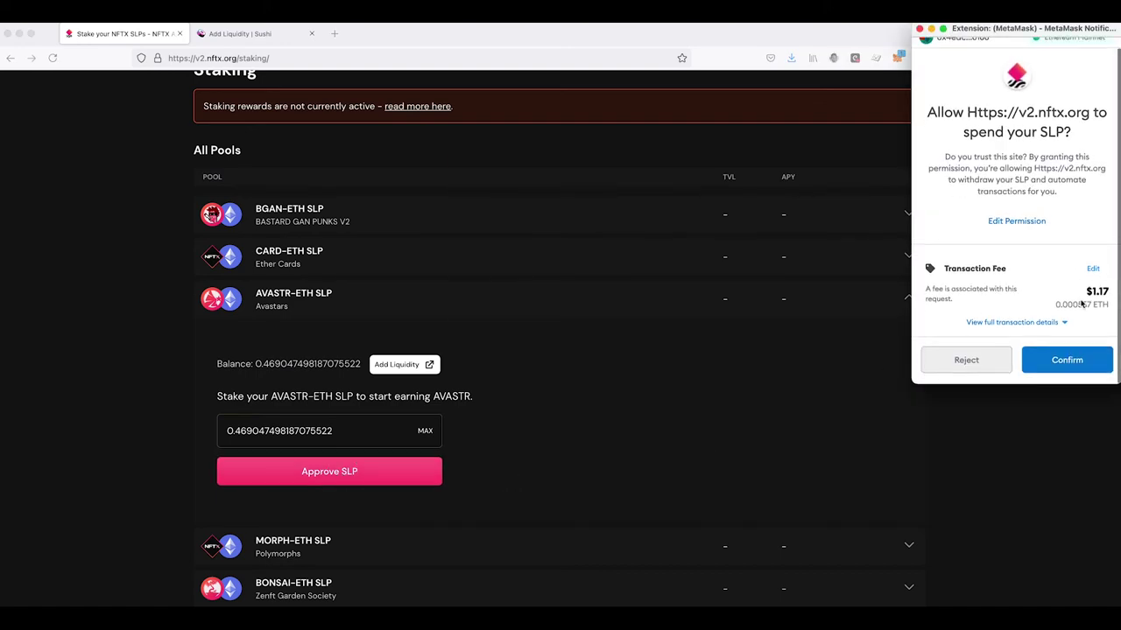
click(1066, 361)
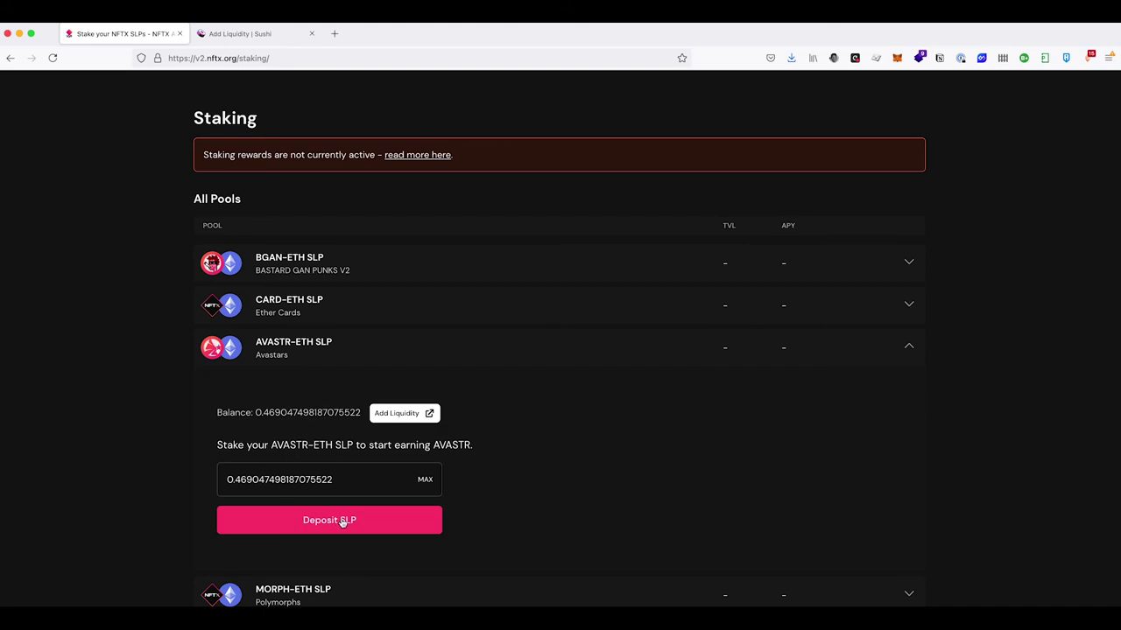
Step: Deposit the AVASTR-ETH SLP tokens for staking, using the Fast gas option in MetaMask
click(314, 523)
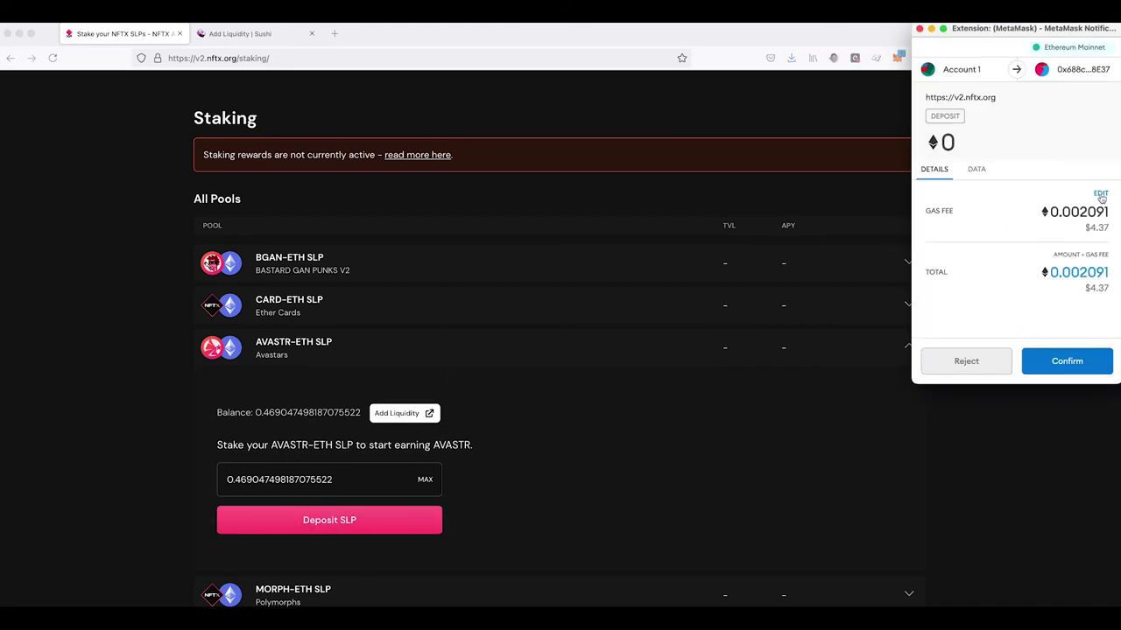
click(1100, 194)
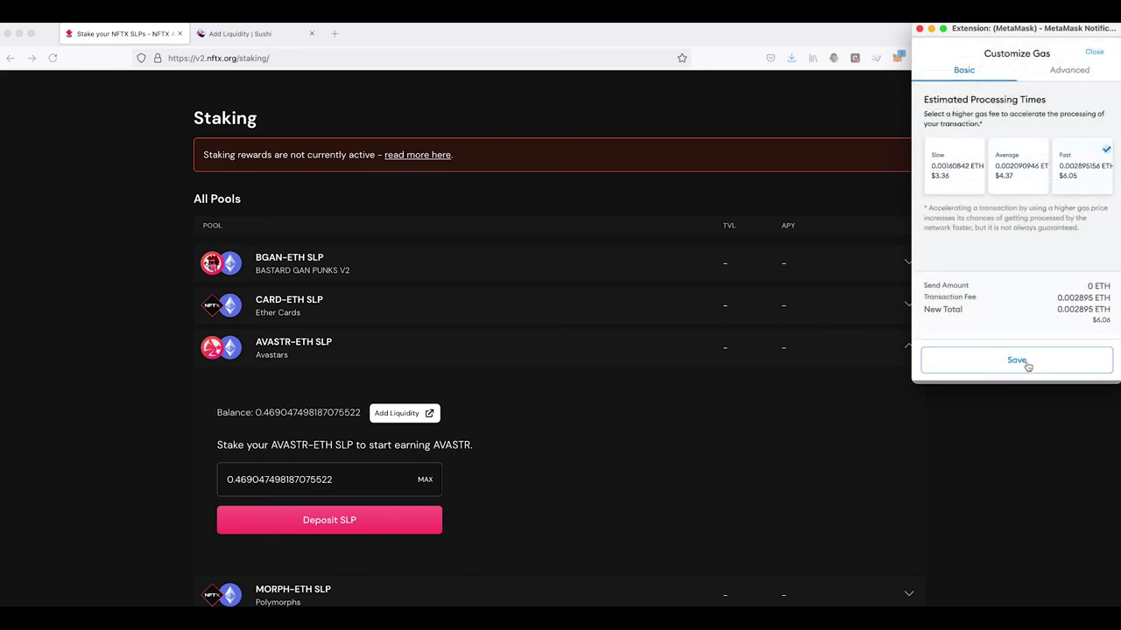
click(1018, 360)
click(1068, 364)
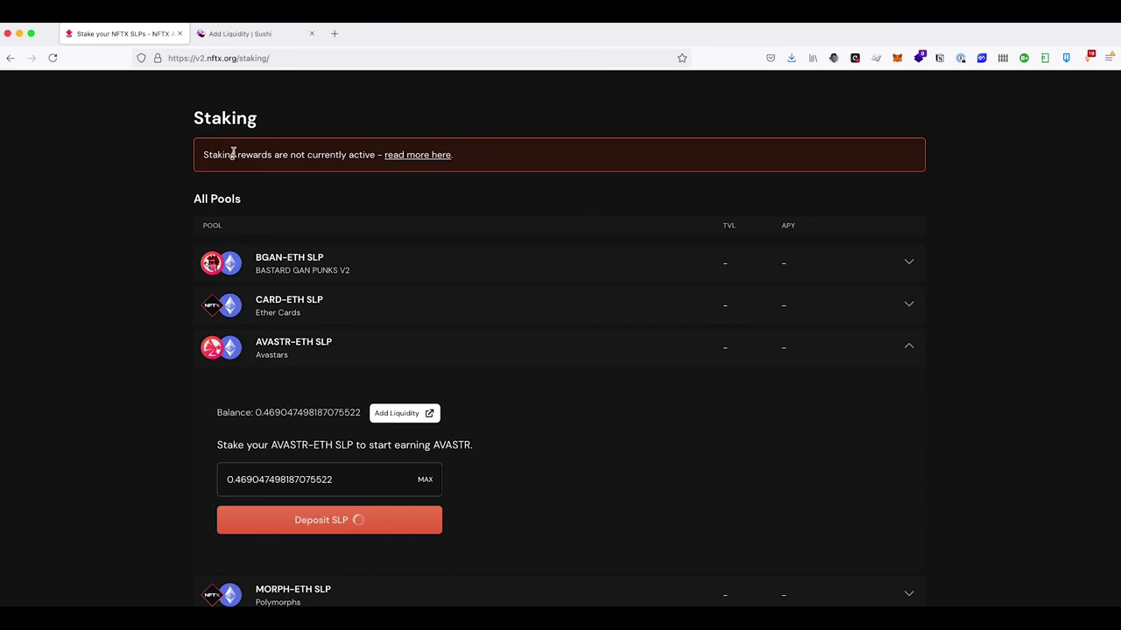
Step: Open the article linked in the staking rewards notice in a new tab and read its LP staking protocol fees section
drag(236, 154, 301, 155)
click(309, 156)
right_click(423, 159)
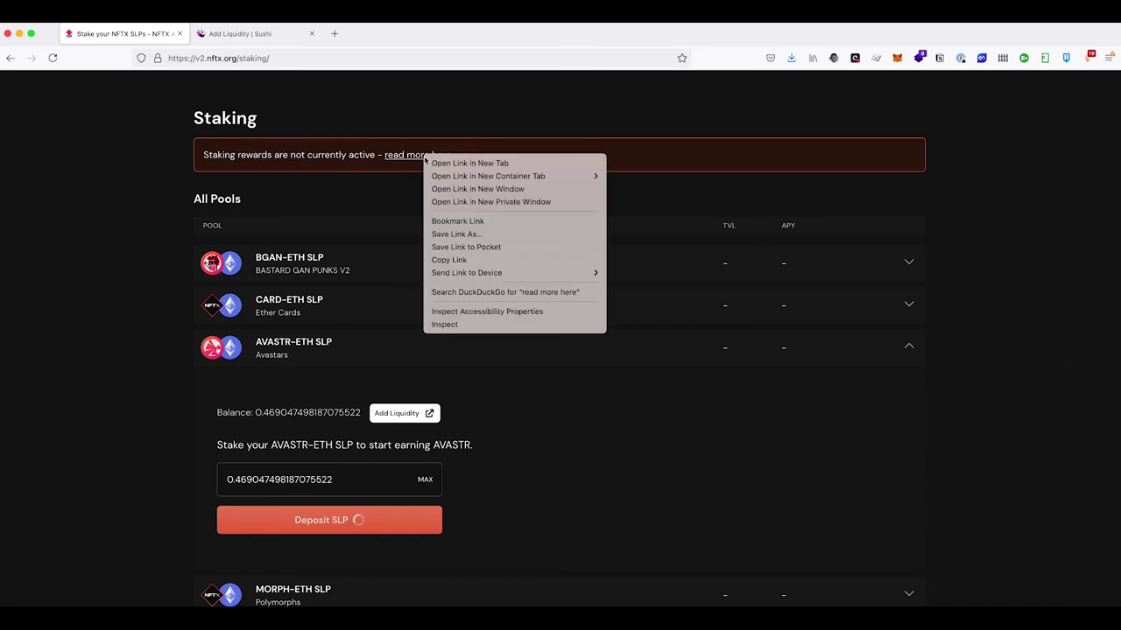
click(446, 163)
click(232, 35)
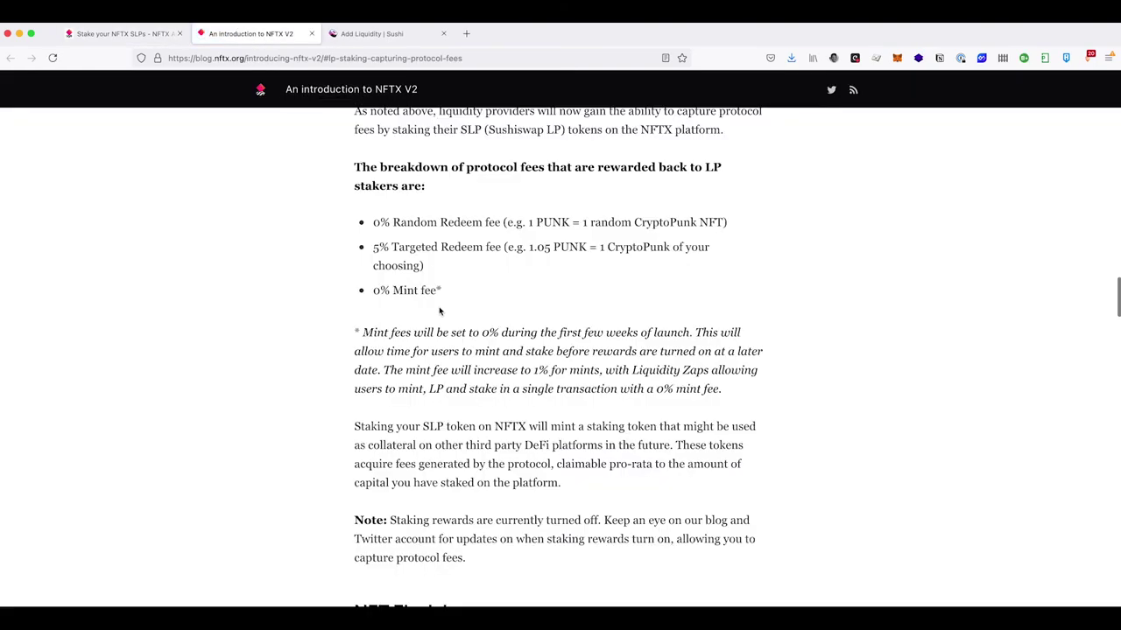
scroll(442, 311, up, 2)
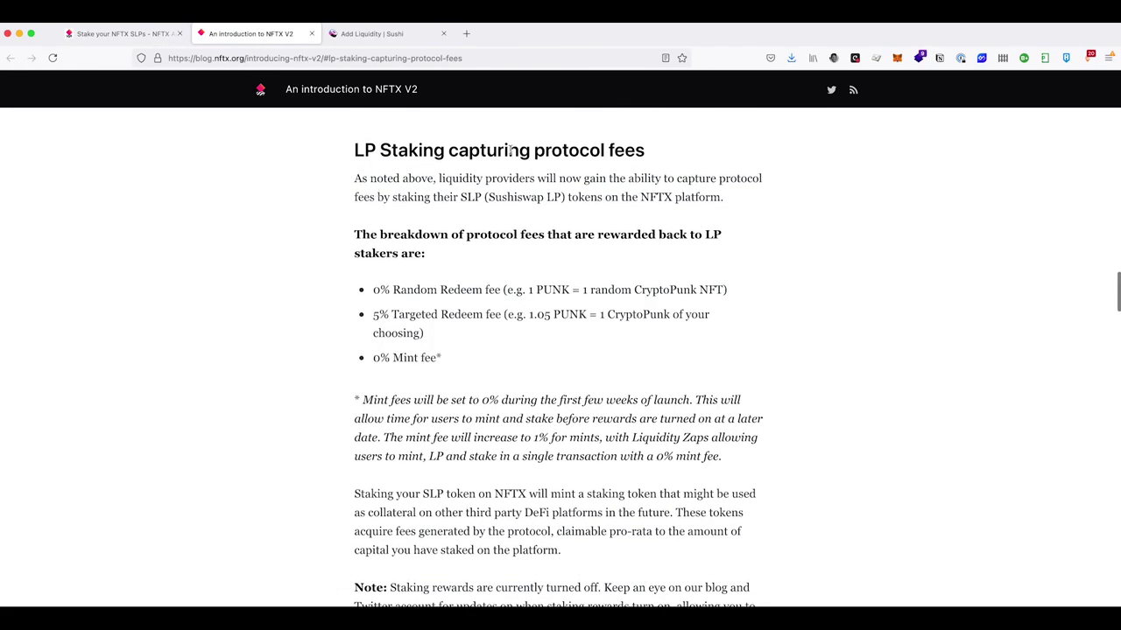
scroll(619, 170, down, 1)
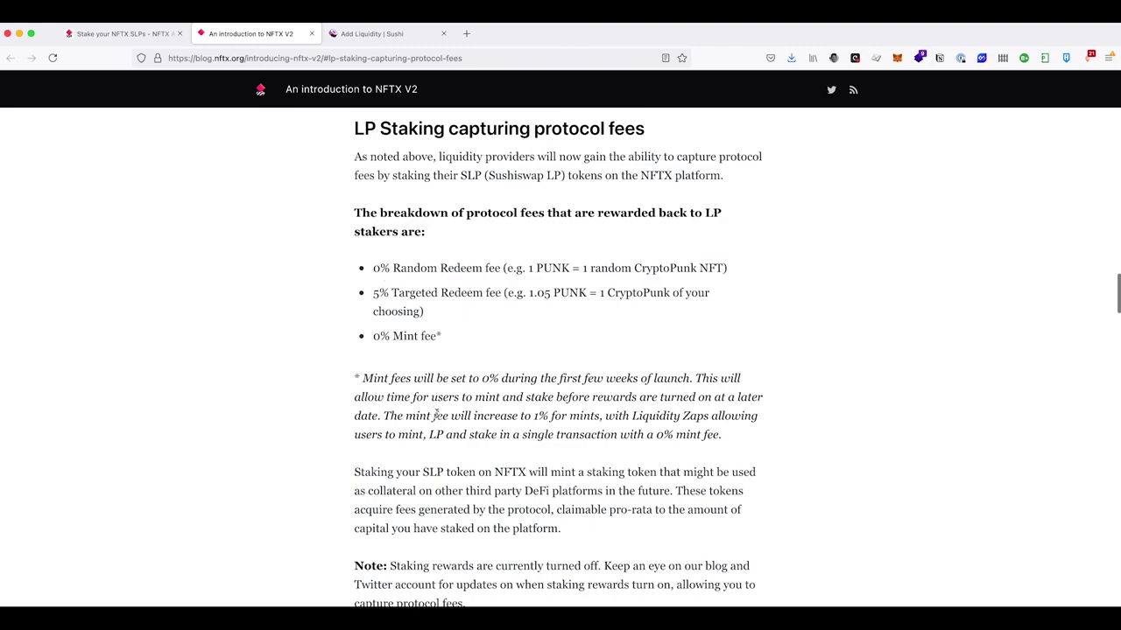
scroll(436, 414, down, 2)
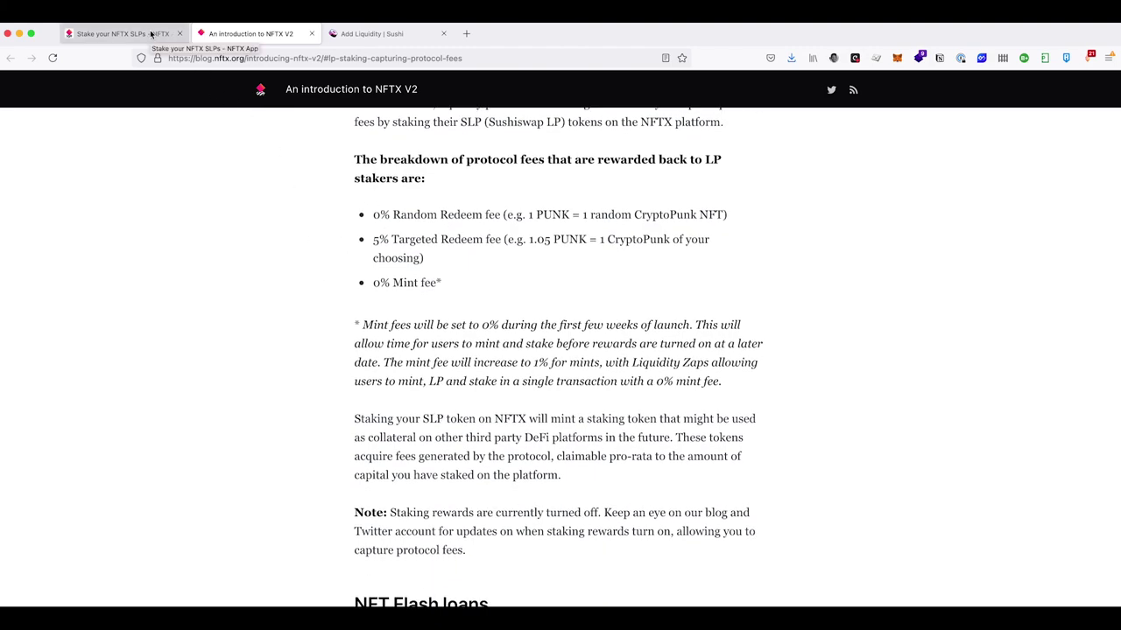
Step: Return to the NFTX staking page and review the staked AVASTR-ETH SLP position under My Pools
click(123, 34)
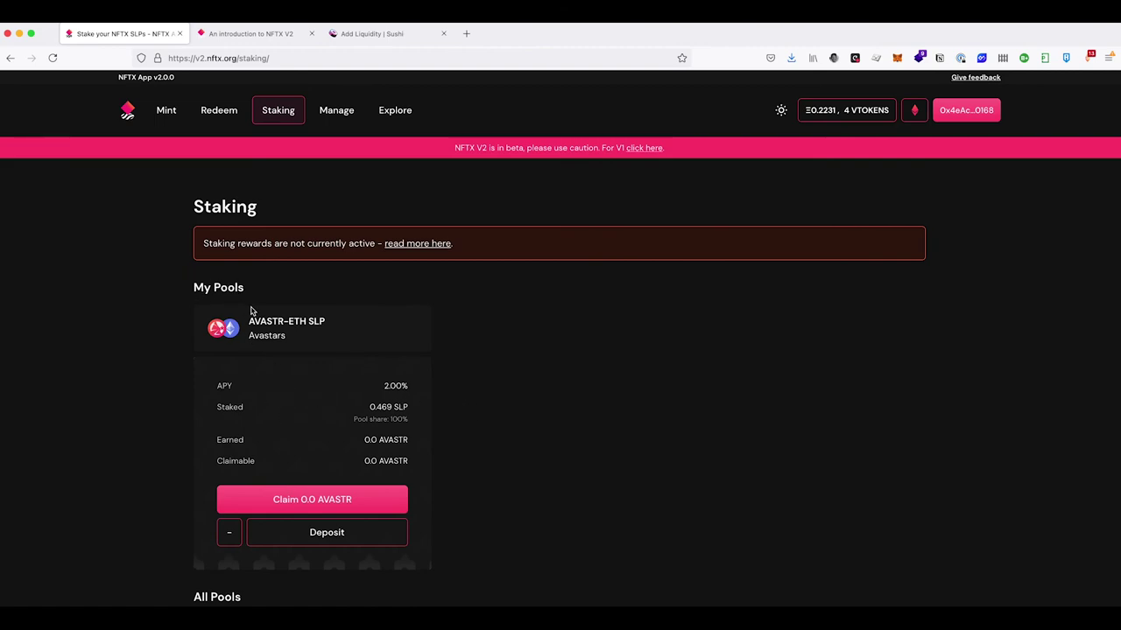
scroll(354, 400, down, 1)
scroll(353, 399, down, 1)
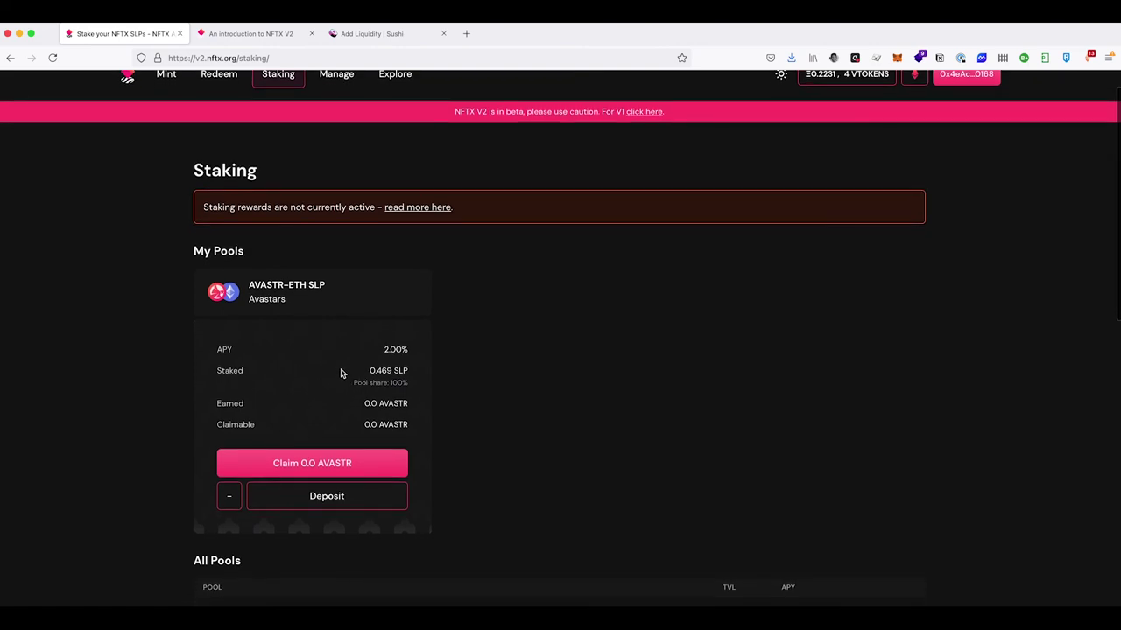
scroll(318, 365, up, 2)
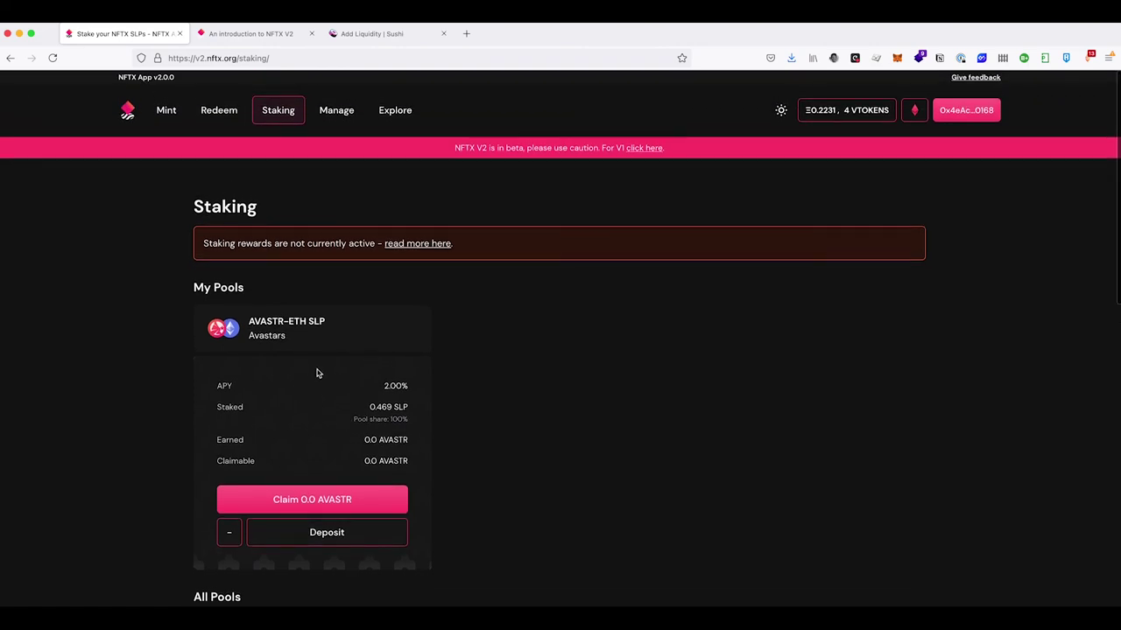